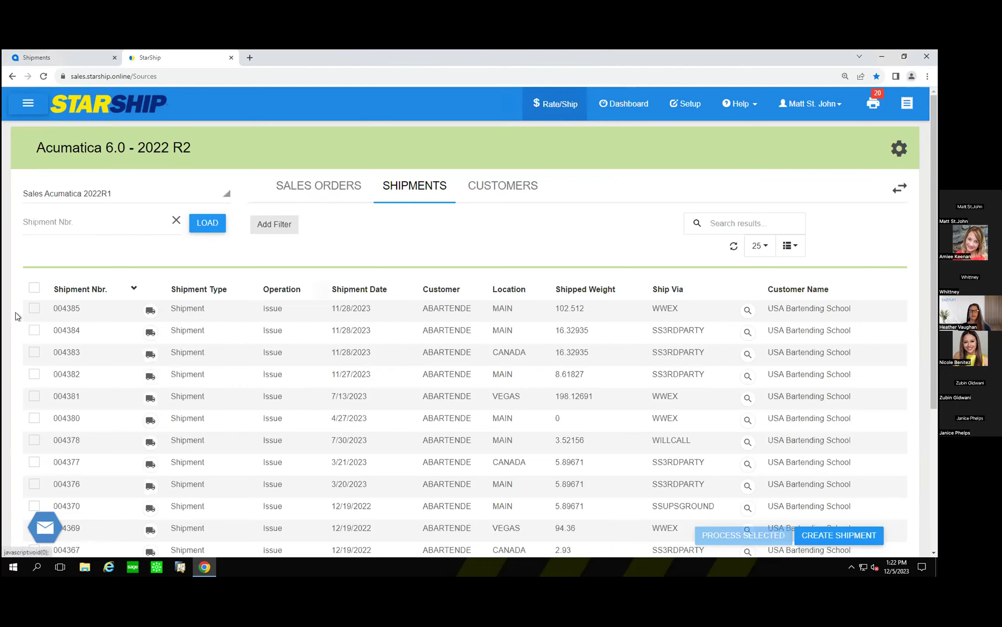
# - Create a parcel shipment from the USA Bartending School source shipment dated 11/27/2023
pyautogui.click(42, 223)
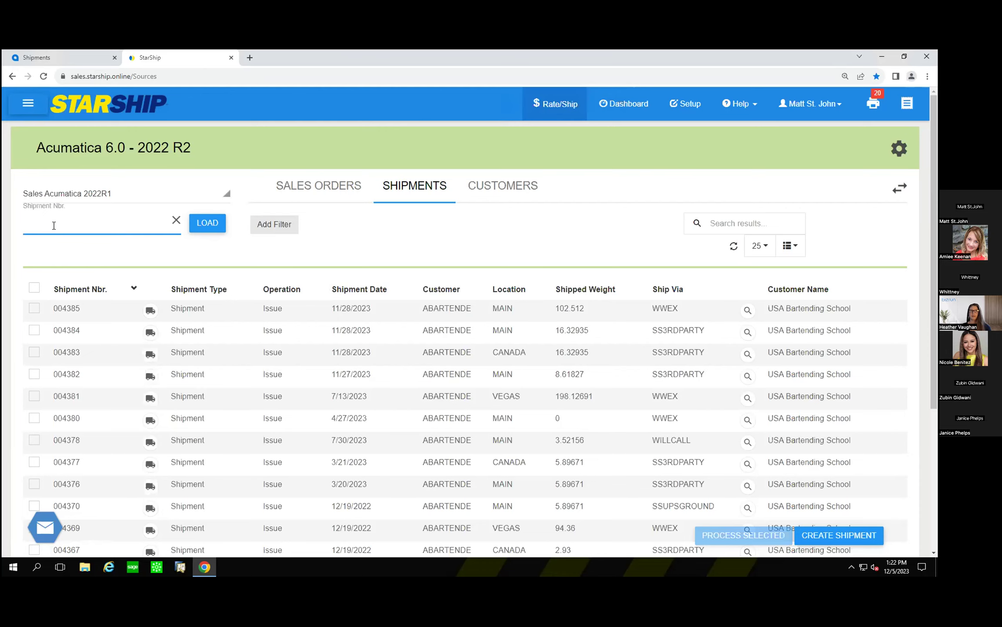
pyautogui.click(151, 377)
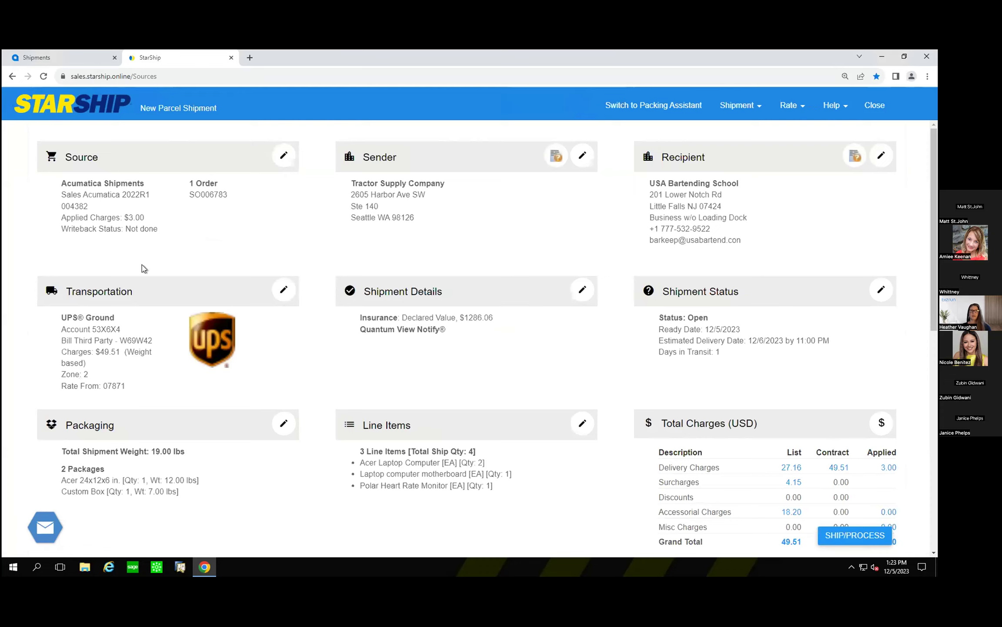
pyautogui.doubleClick(113, 184)
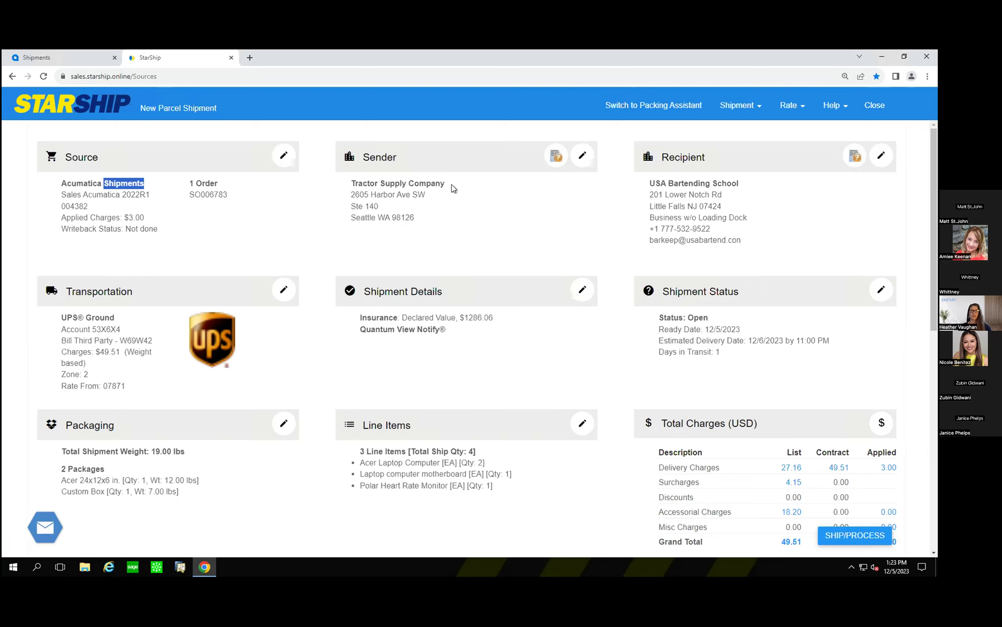
# - Review the sender's company and address details, then close the Sender section
pyautogui.click(583, 158)
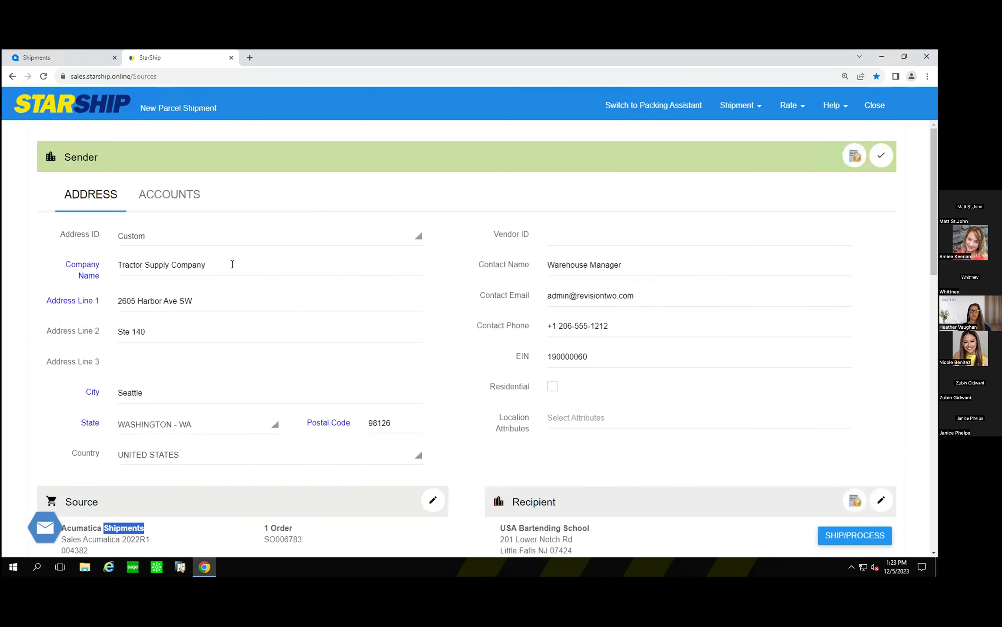
pyautogui.moveTo(231, 265); pyautogui.dragTo(105, 269)
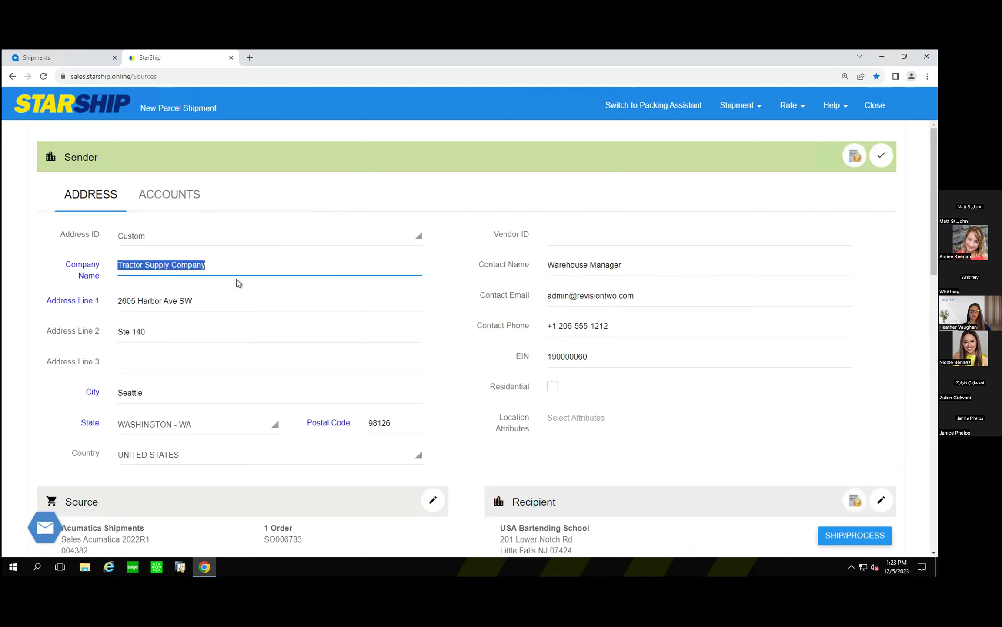
pyautogui.click(882, 155)
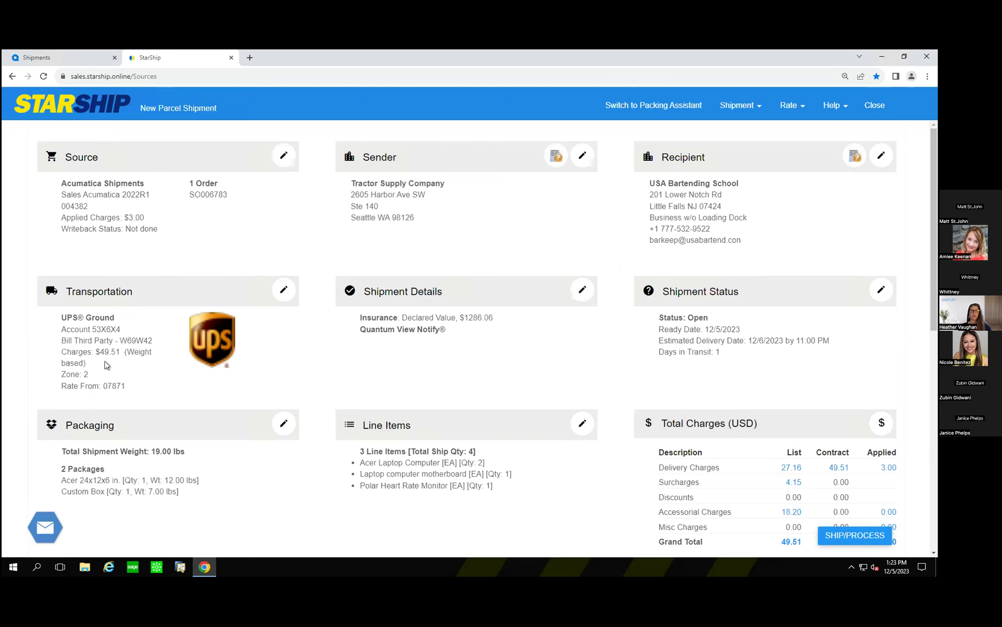
# - Change the UPS Ground transportation billing to Prepaid and close the Transportation section
pyautogui.scroll(-1, 107, 364)
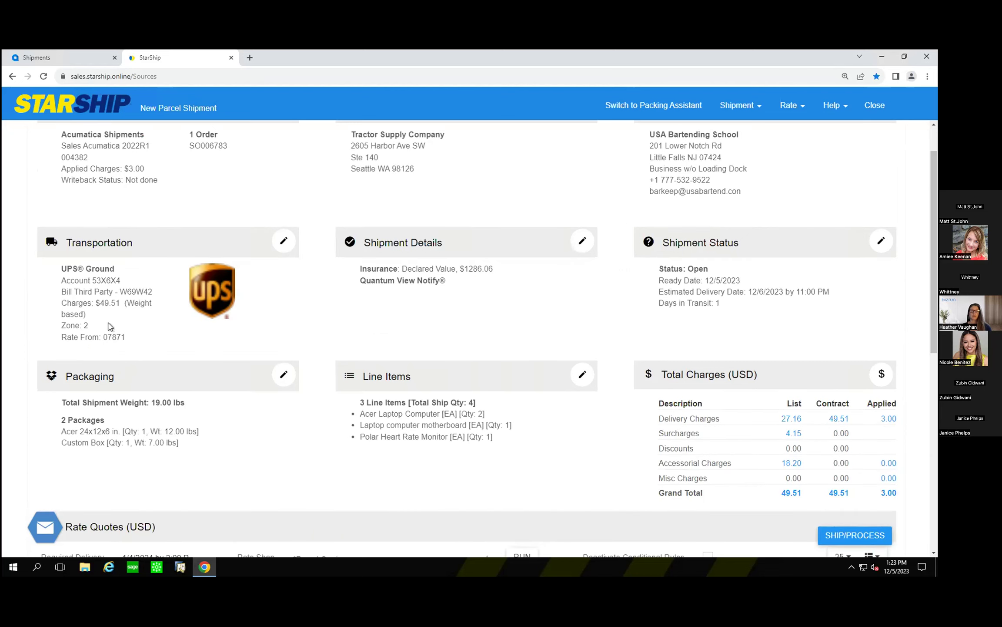
pyautogui.click(283, 248)
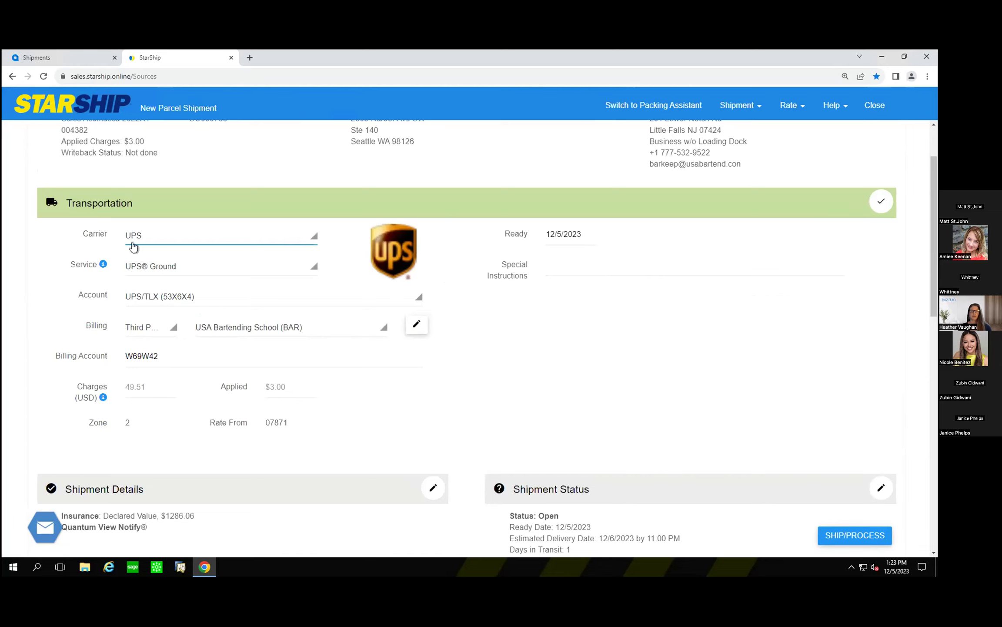
pyautogui.click(139, 335)
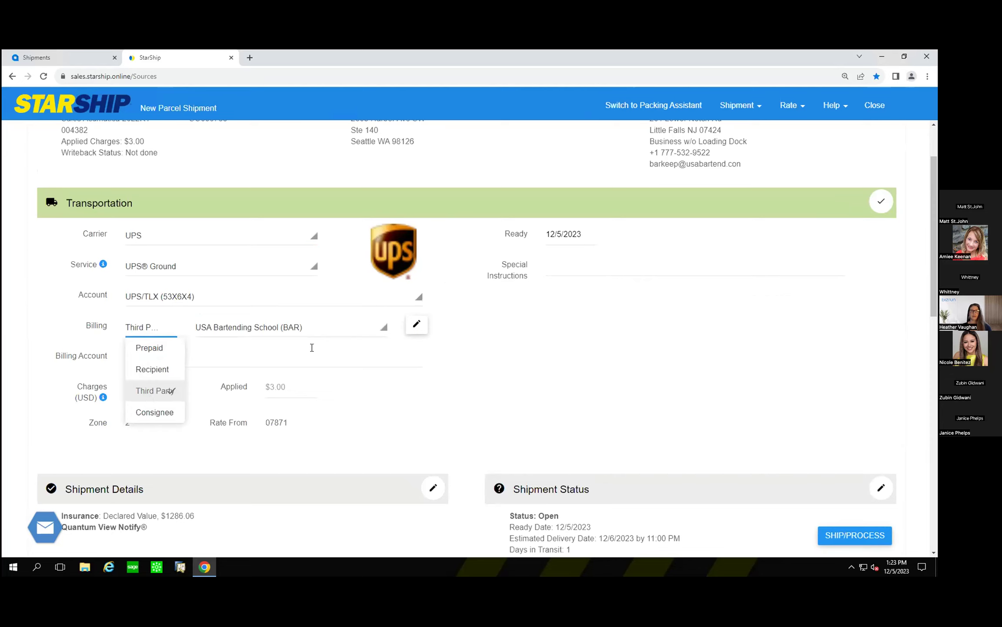
pyautogui.click(140, 334)
pyautogui.click(139, 334)
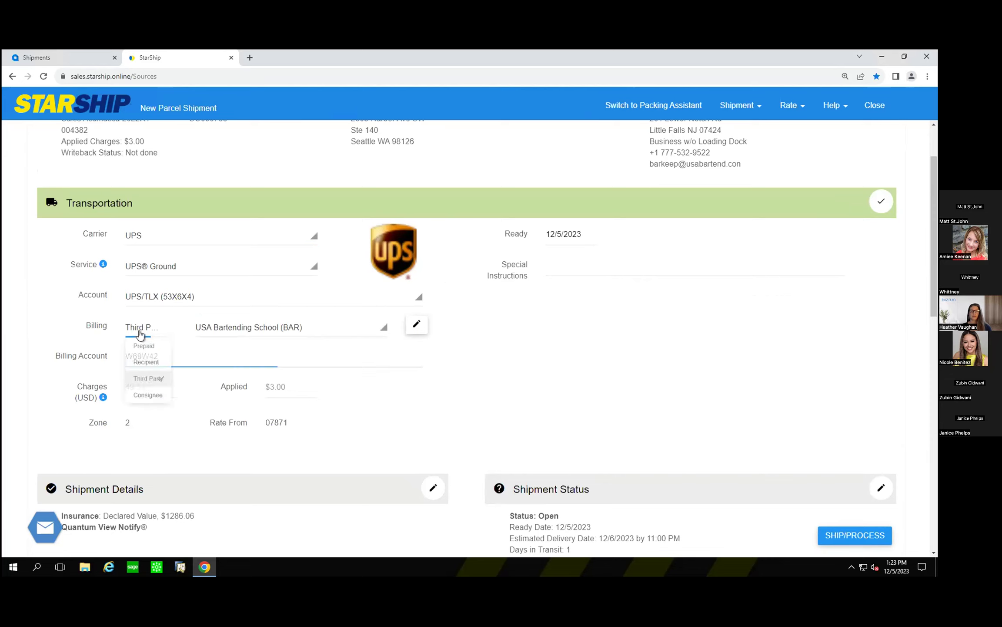
pyautogui.click(141, 349)
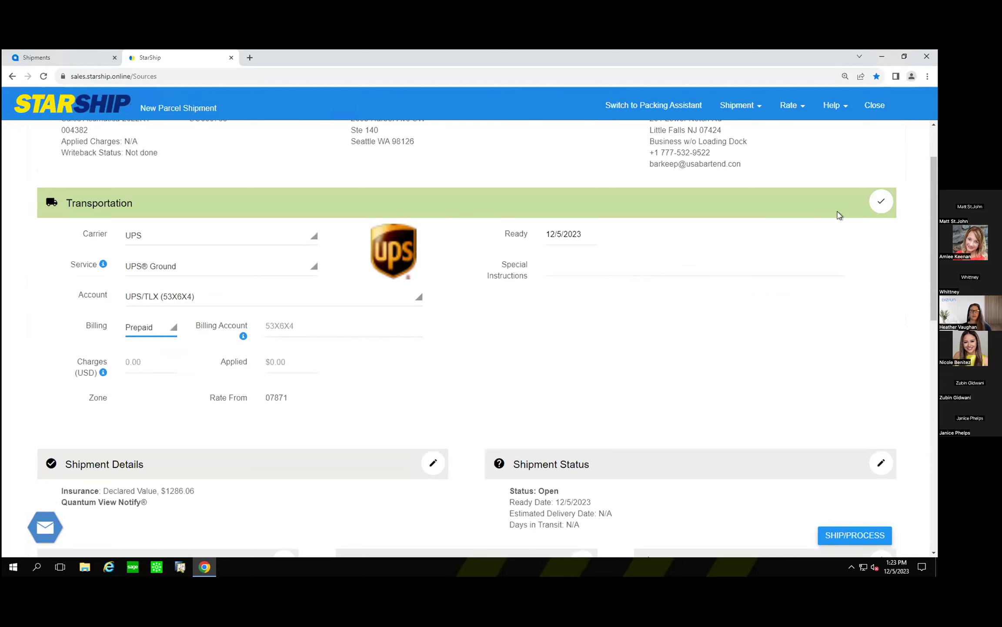
pyautogui.click(881, 202)
# - Remove the insurance from the shipment details, keeping Quantum View Notify selected
pyautogui.click(581, 215)
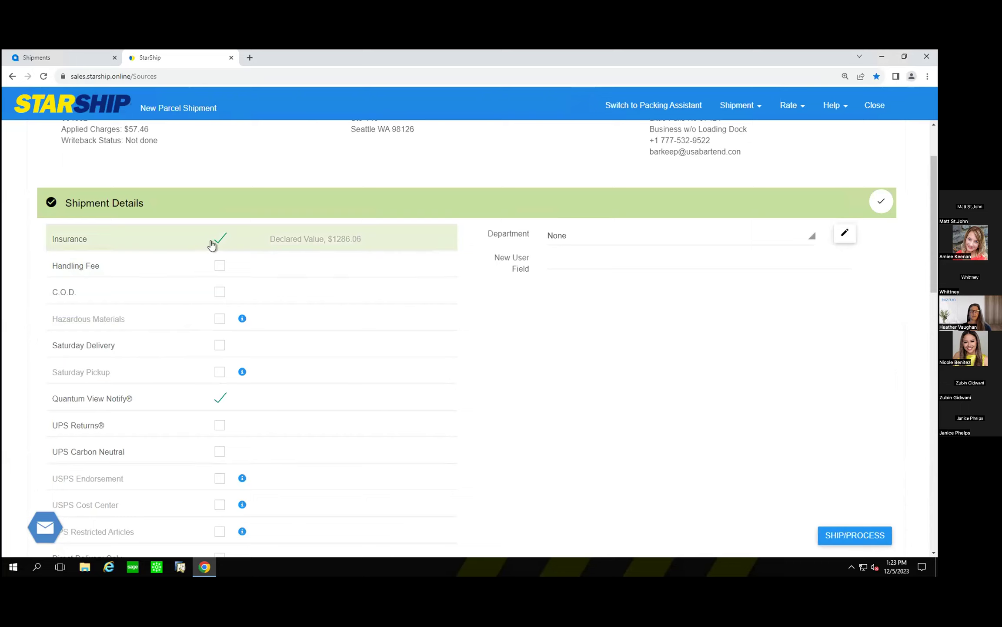
pyautogui.click(220, 247)
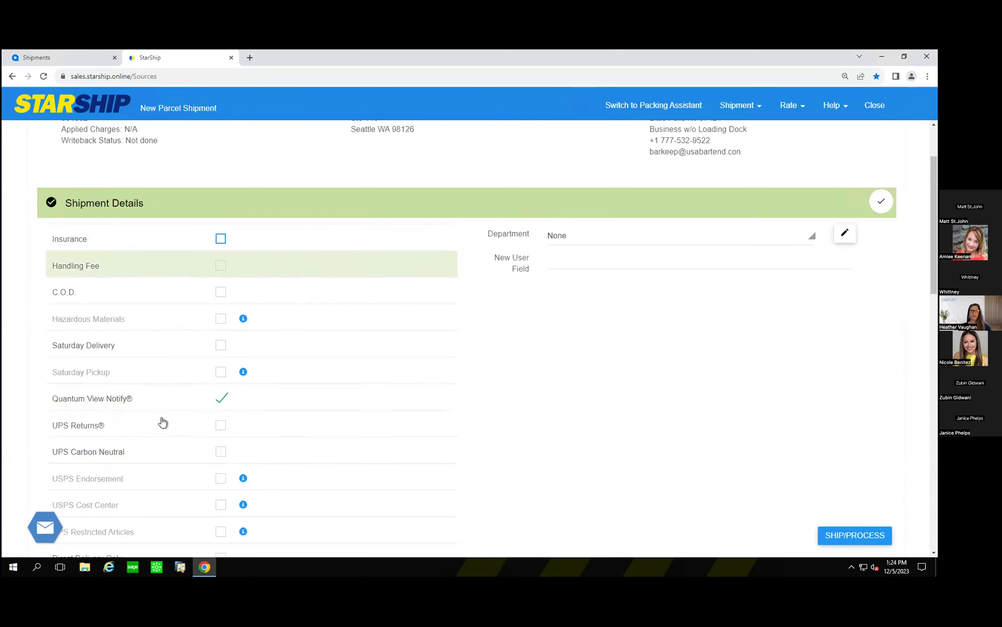
pyautogui.click(881, 202)
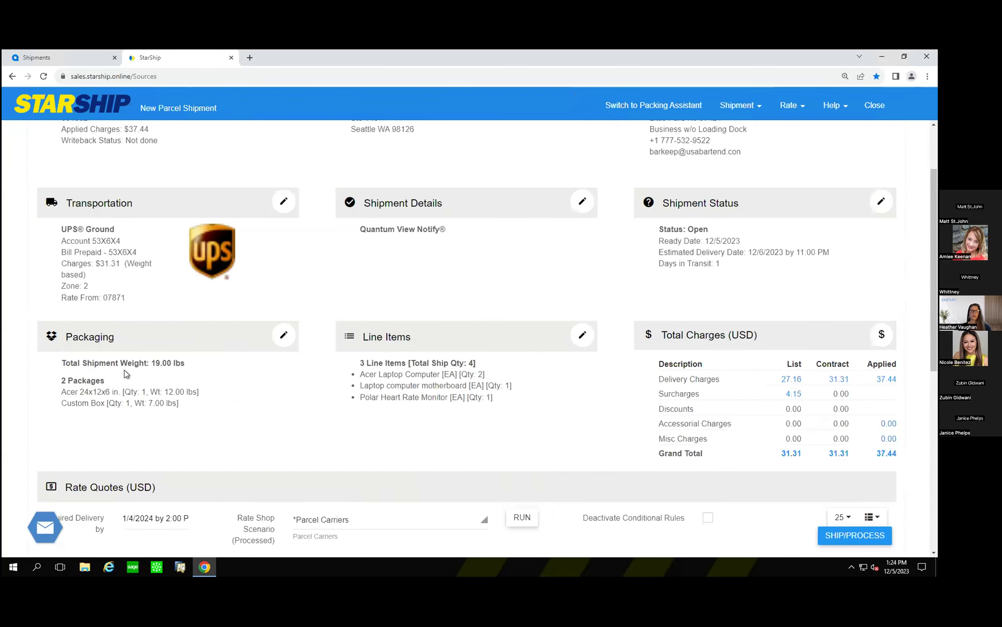
# - Move the Laptop computer motherboard from the custom package into the Acer package, and set the second package's packaging to Small
pyautogui.click(283, 335)
pyautogui.click(42, 314)
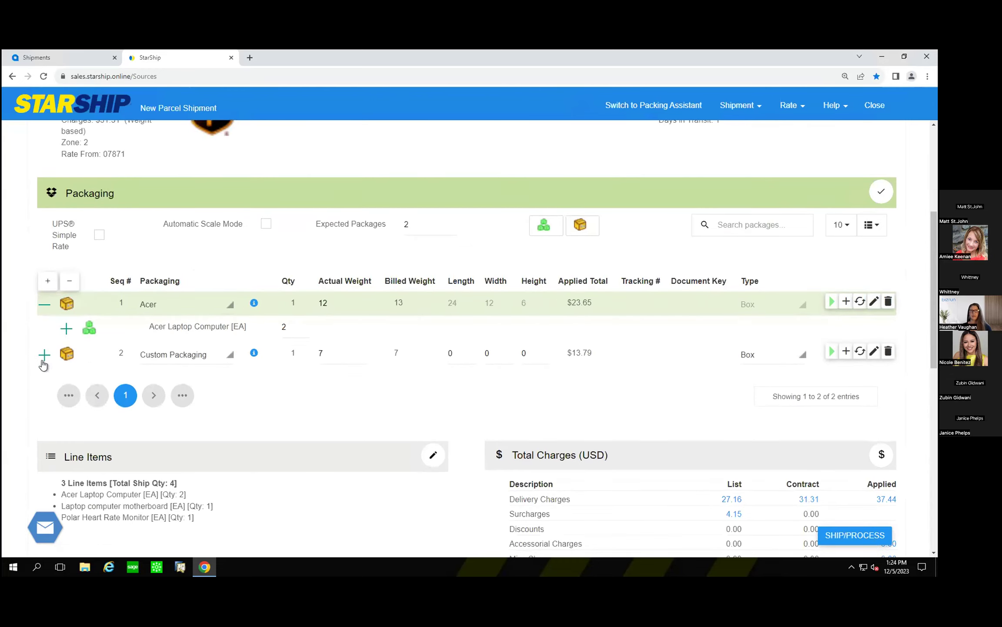
pyautogui.click(44, 360)
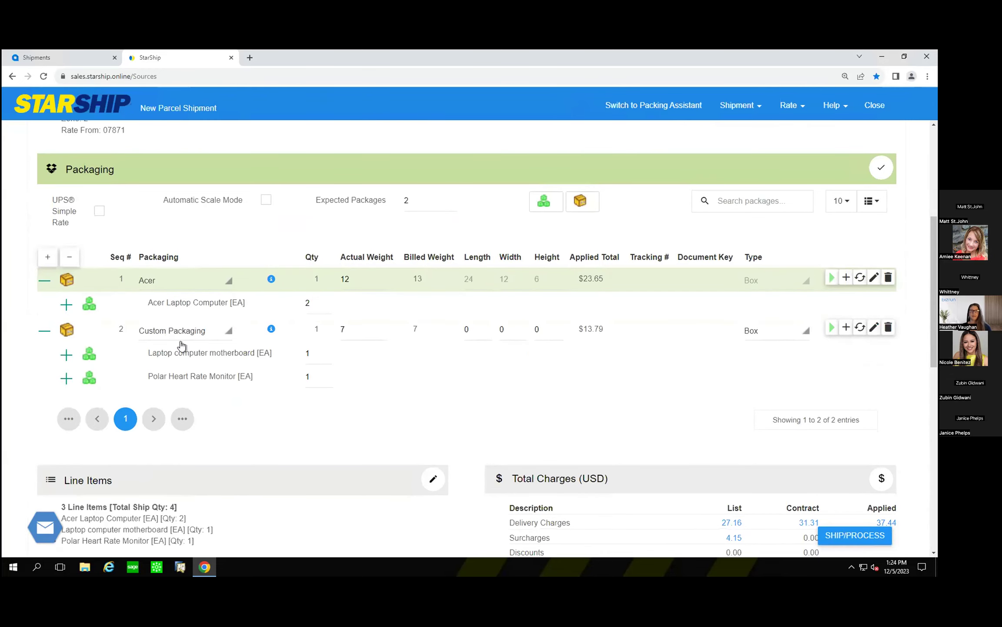
pyautogui.moveTo(182, 356)
pyautogui.mouseDown()
pyautogui.moveTo(183, 310)
pyautogui.moveTo(195, 354)
pyautogui.mouseUp()
pyautogui.moveTo(196, 356); pyautogui.dragTo(203, 323)
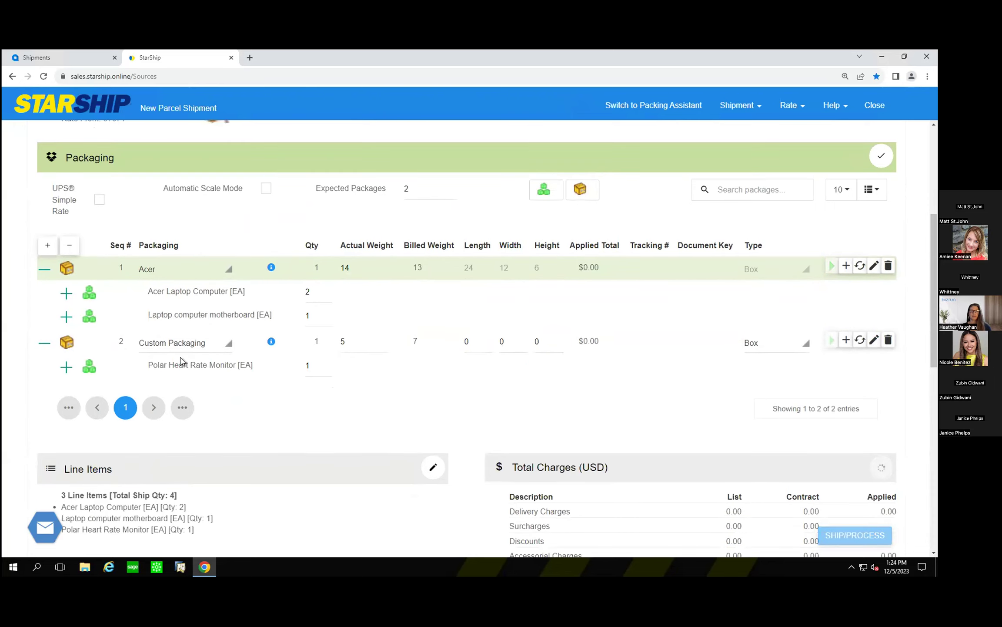
pyautogui.click(179, 344)
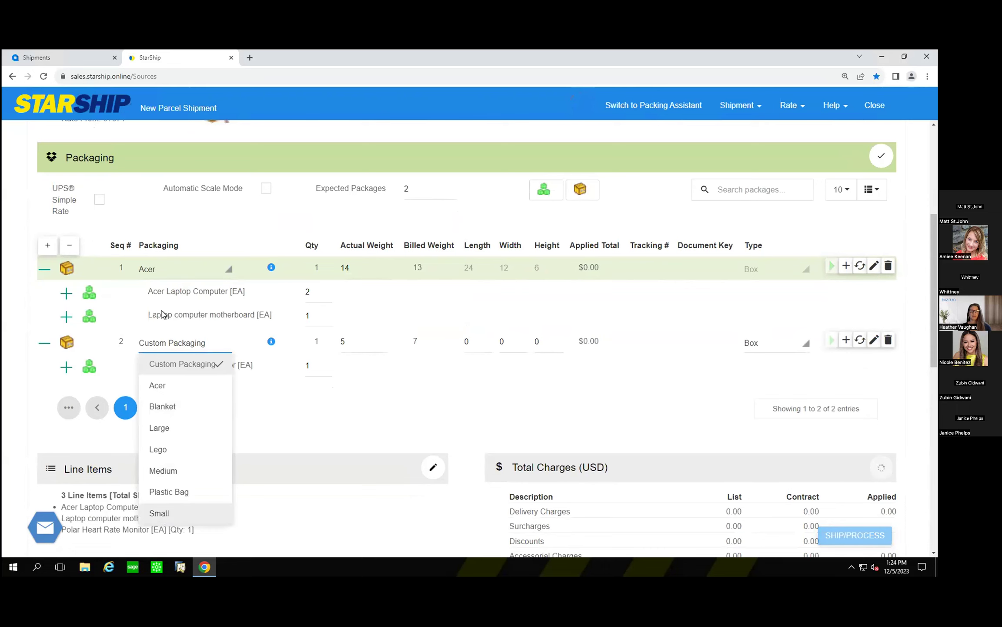
pyautogui.press('Return')
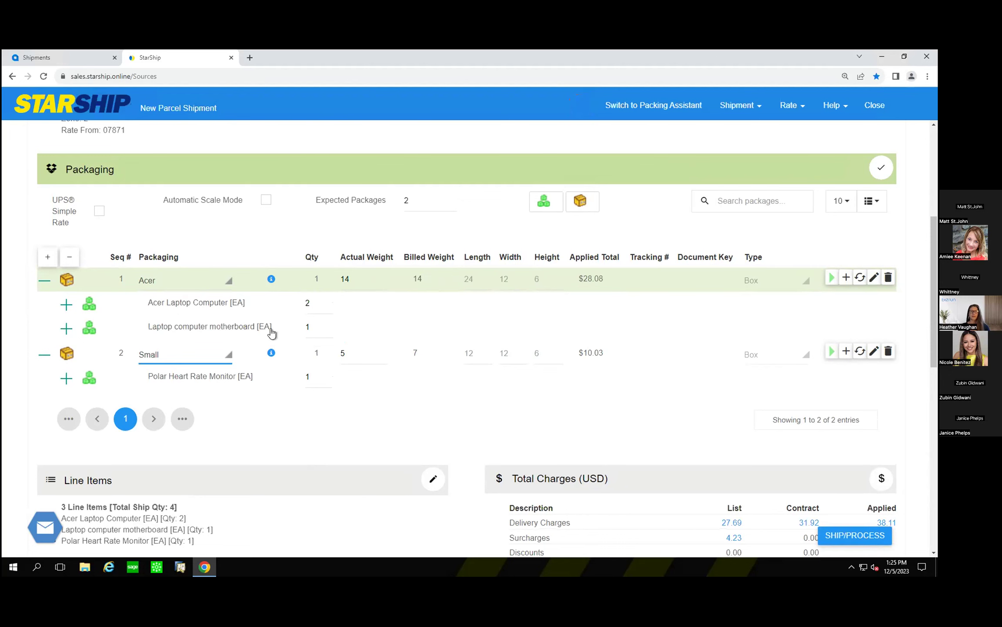
# - Select the FedEx Ground rate quote for the shipment and process it
pyautogui.scroll(-2, 256, 334)
pyautogui.scroll(-6, 255, 334)
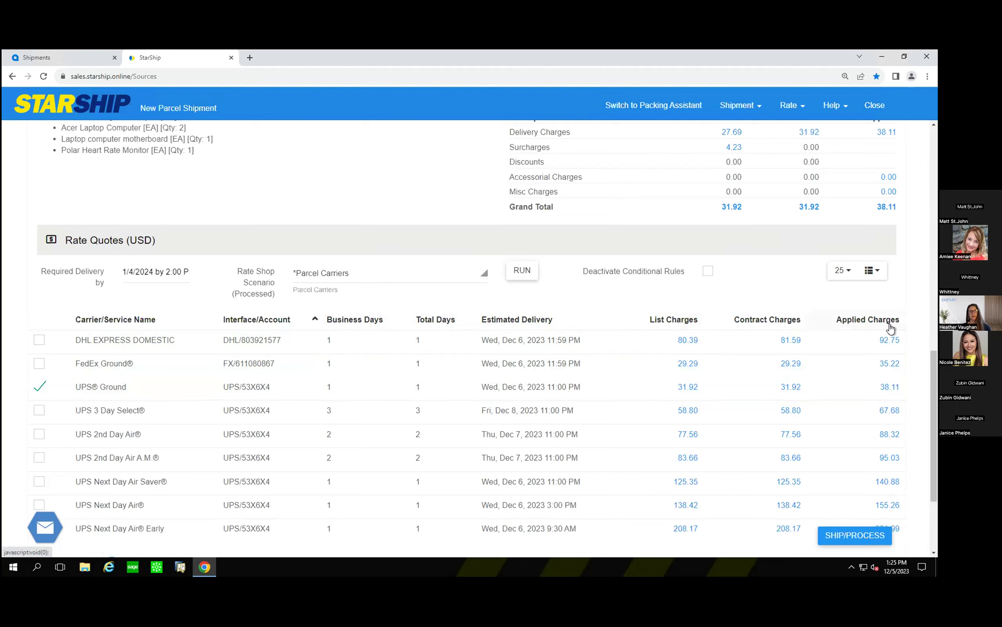
pyautogui.click(39, 367)
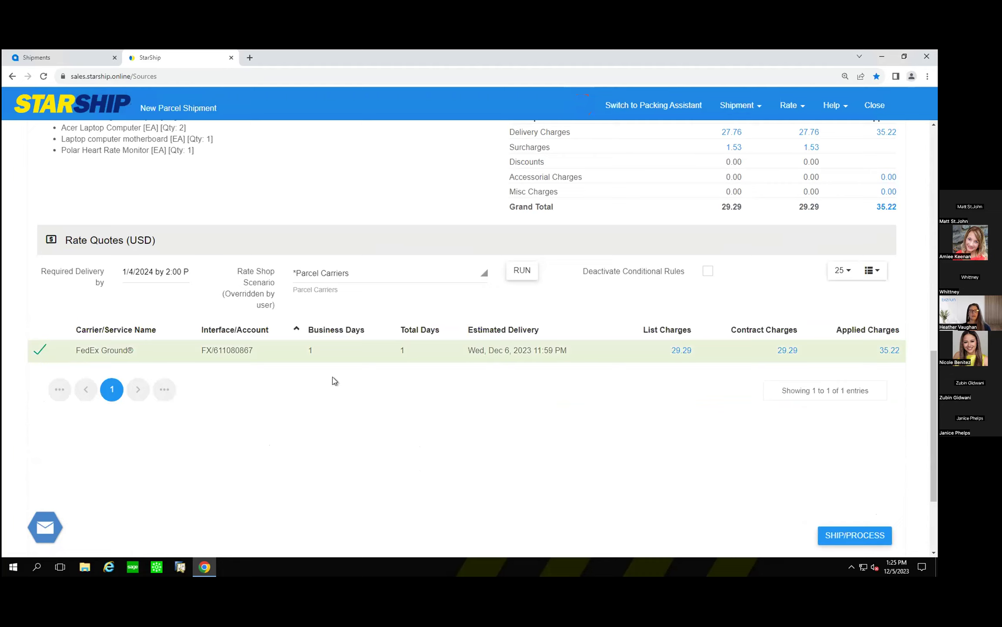
pyautogui.click(837, 536)
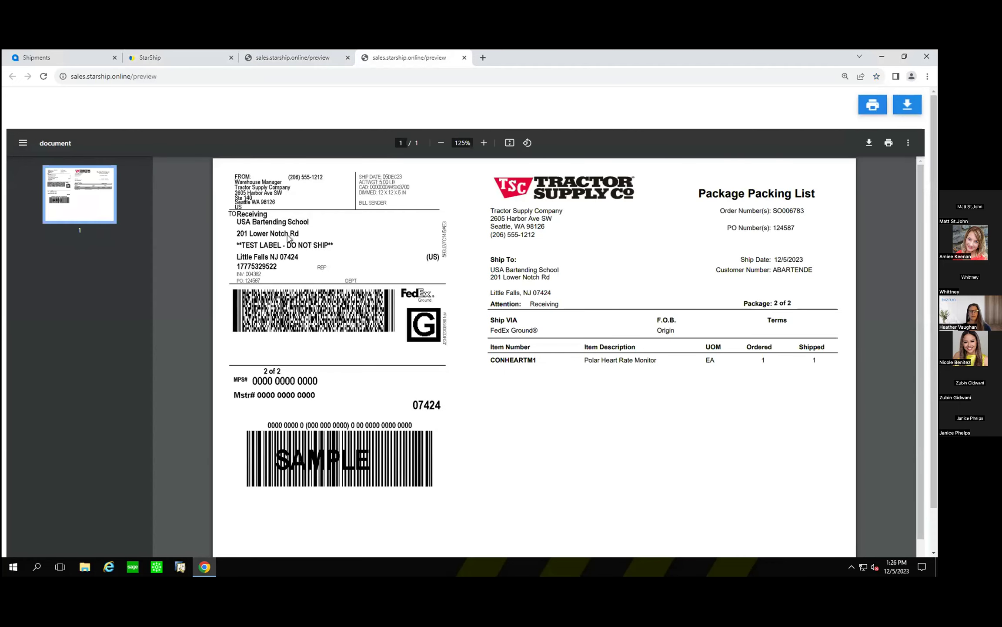
# - Compare the shipping labels and packing lists of both packages, then close the two previews
pyautogui.click(291, 57)
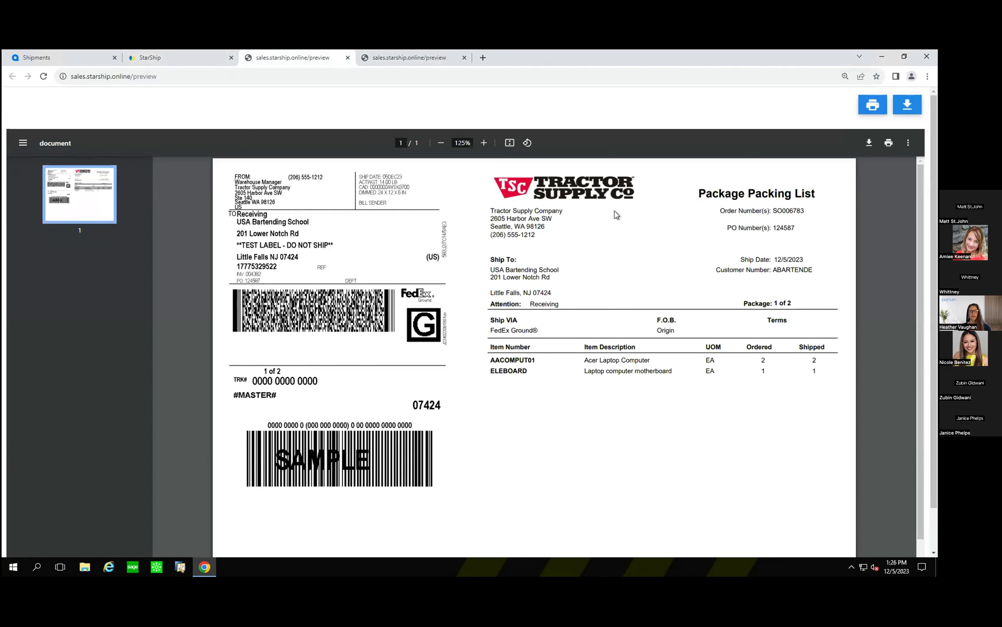
pyautogui.click(425, 62)
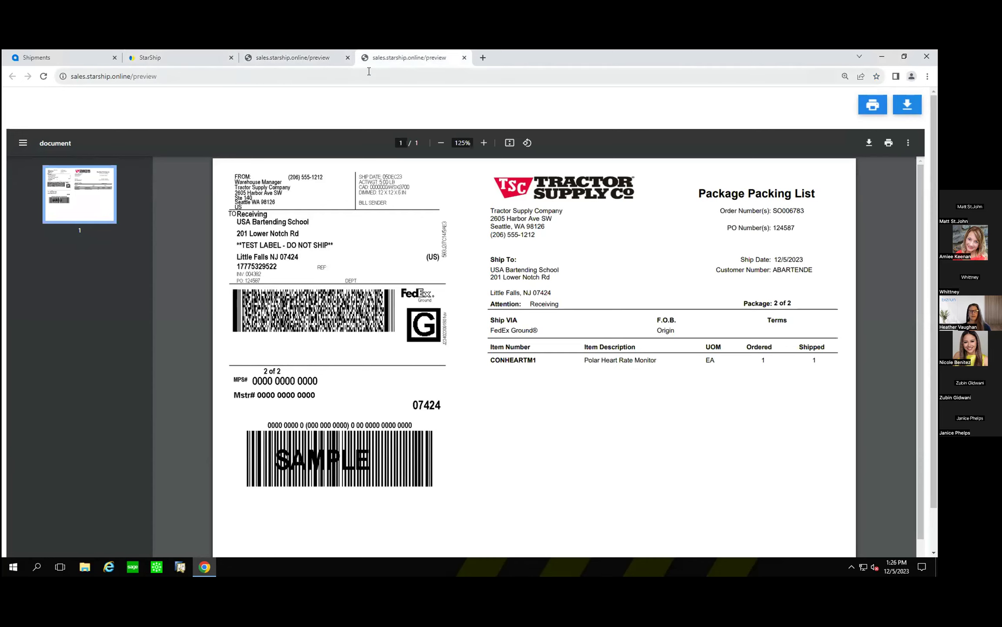
pyautogui.click(348, 58)
pyautogui.click(348, 57)
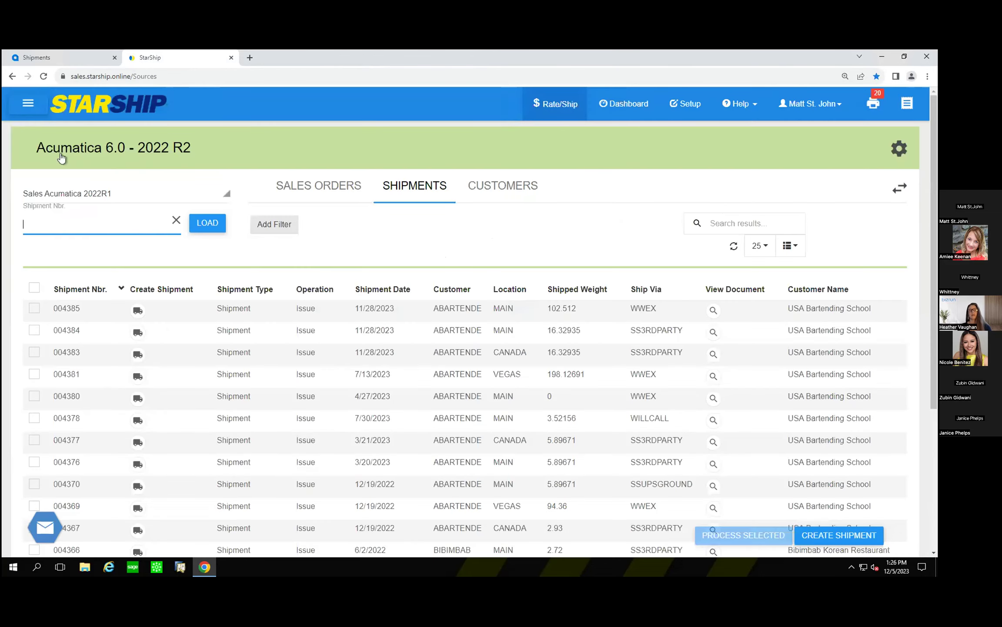
# - Switch to Acumatica, open the processed 11/27/2023 shipment and check its freight cost and freight price
pyautogui.click(52, 61)
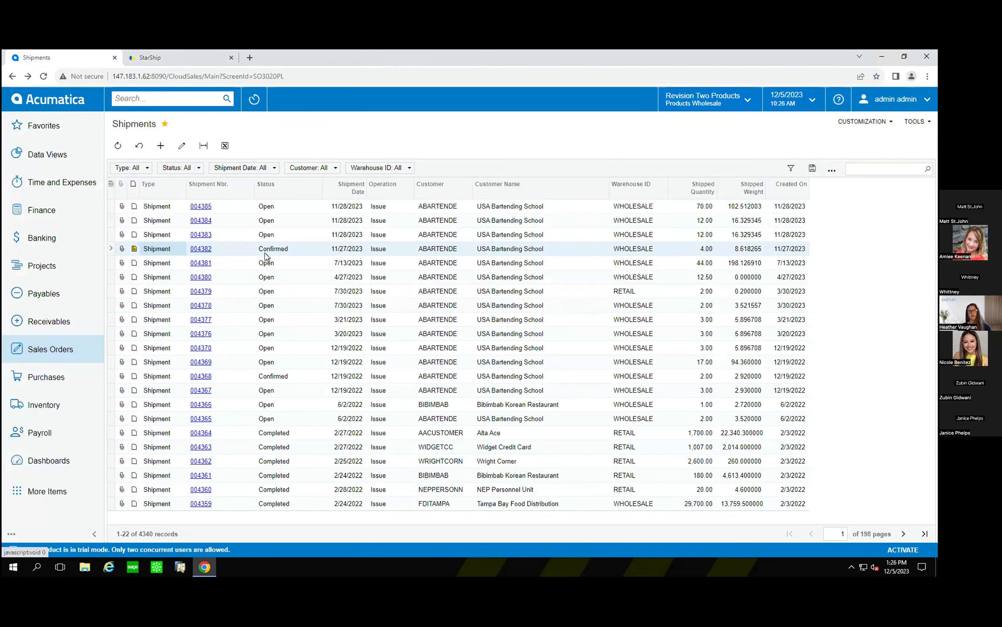
pyautogui.click(199, 248)
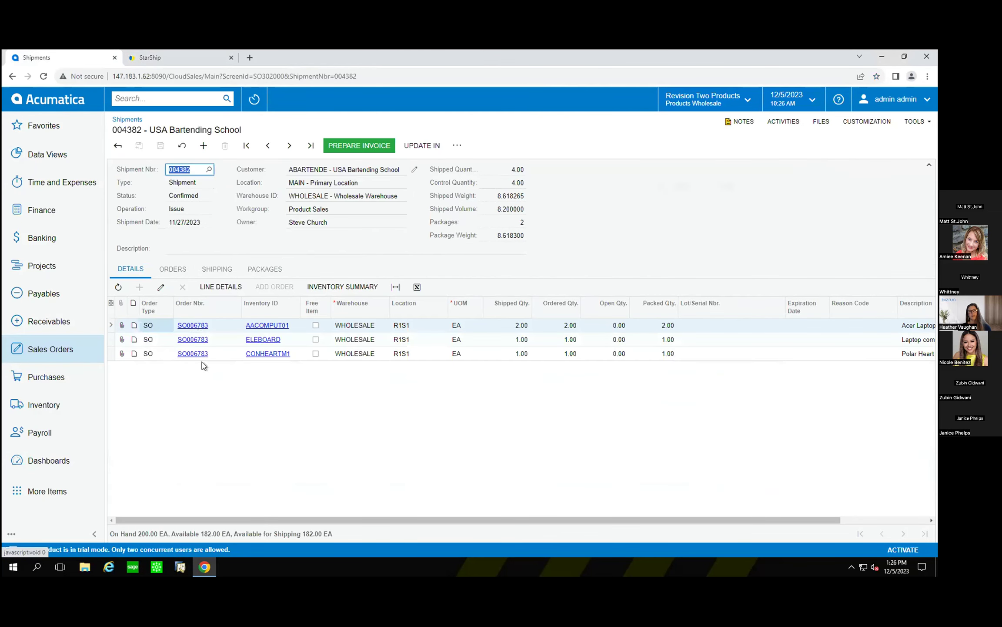
pyautogui.click(217, 269)
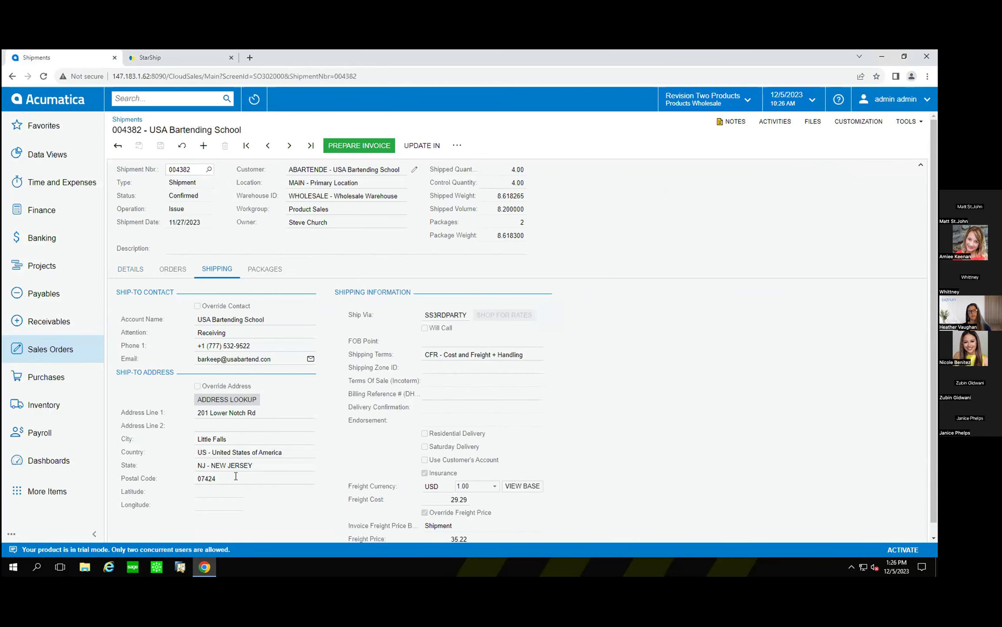
pyautogui.scroll(-1, 237, 496)
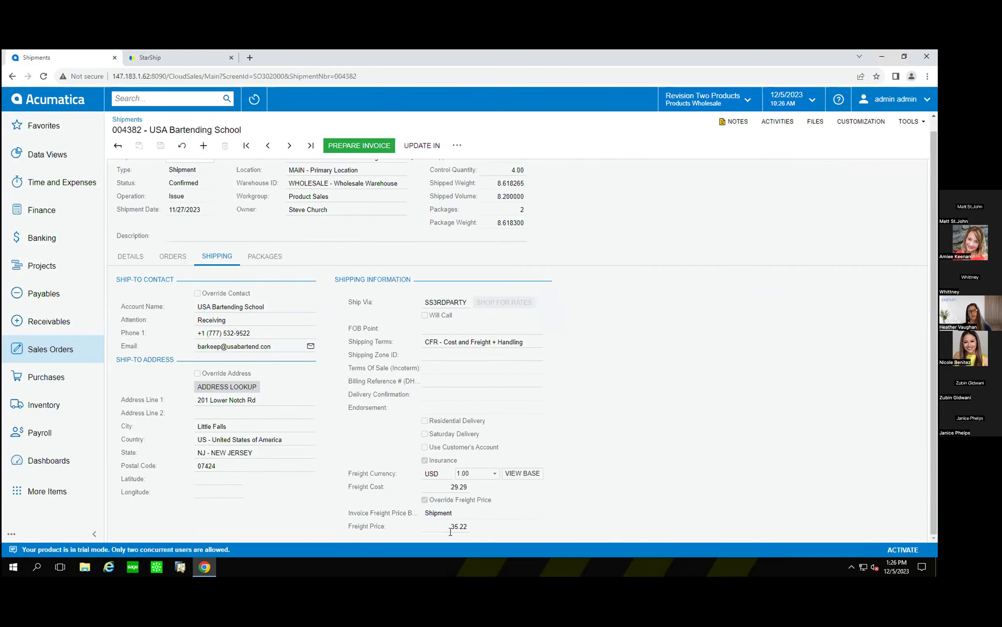
# - Examine the shipment's packages in Acumatica, checking the contents of the ACER box and the SMALL box
pyautogui.click(265, 256)
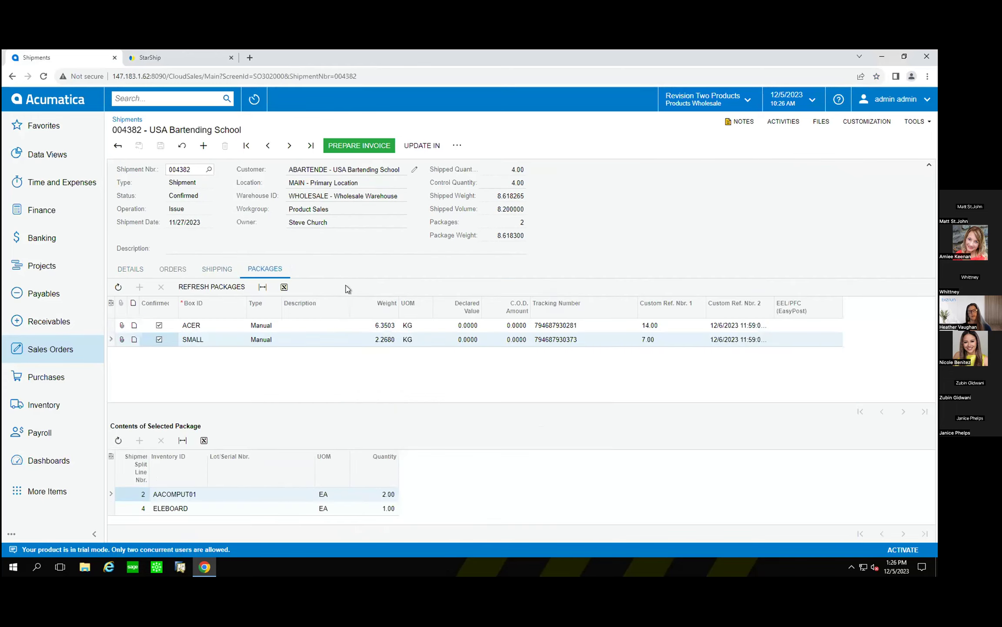
pyautogui.click(198, 328)
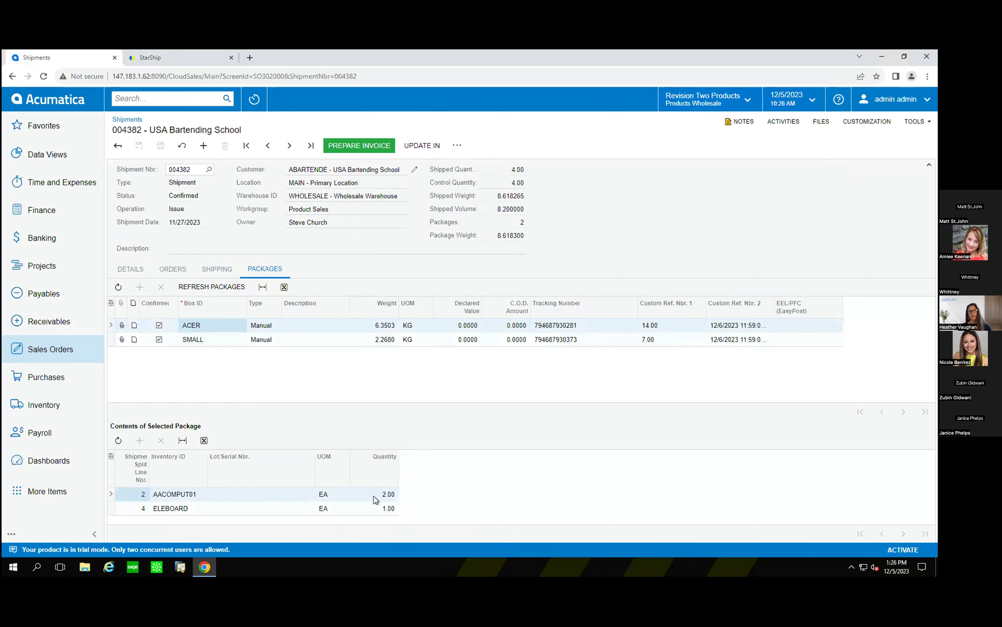
pyautogui.click(203, 341)
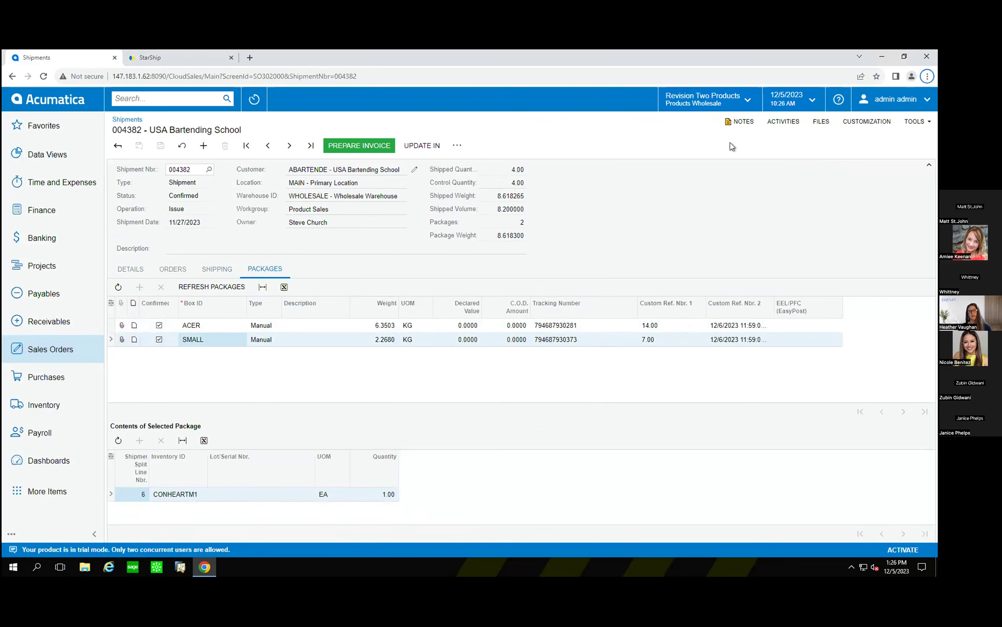
# - Read the shipment's record note, close it and switch back to StarShip
pyautogui.click(739, 121)
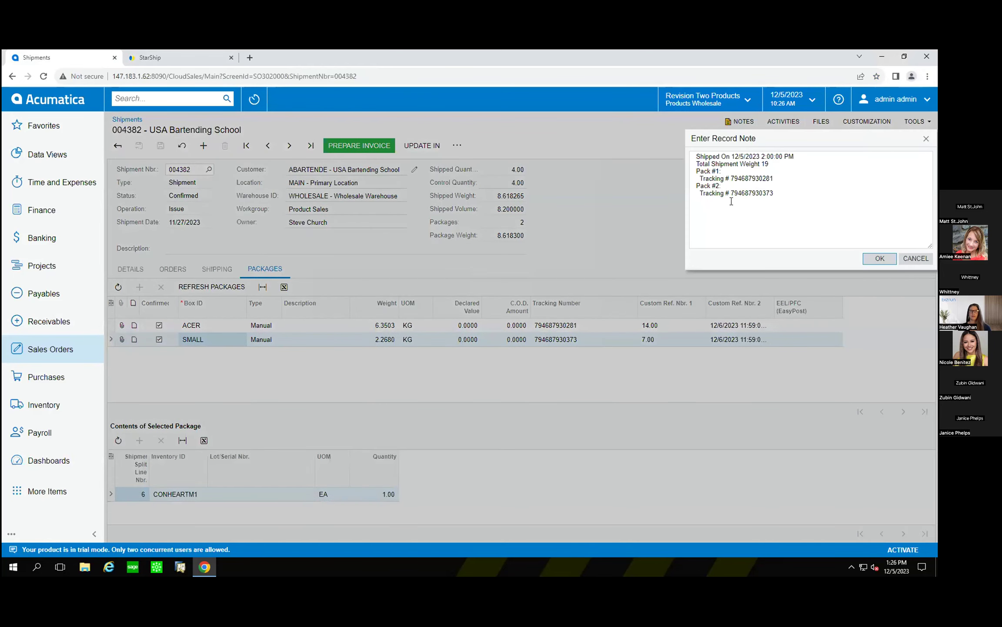
pyautogui.click(878, 258)
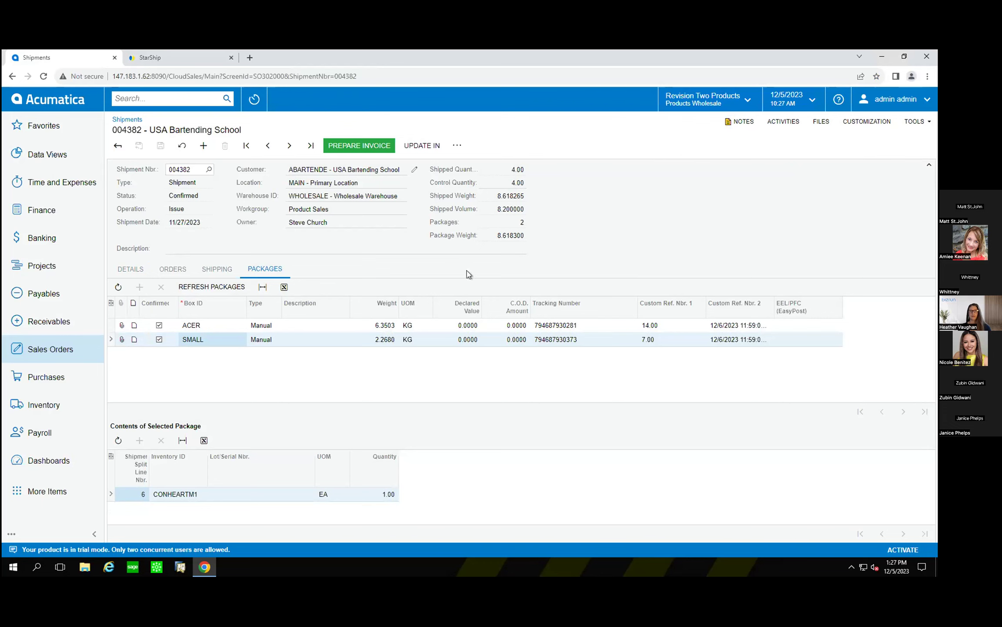
pyautogui.click(183, 57)
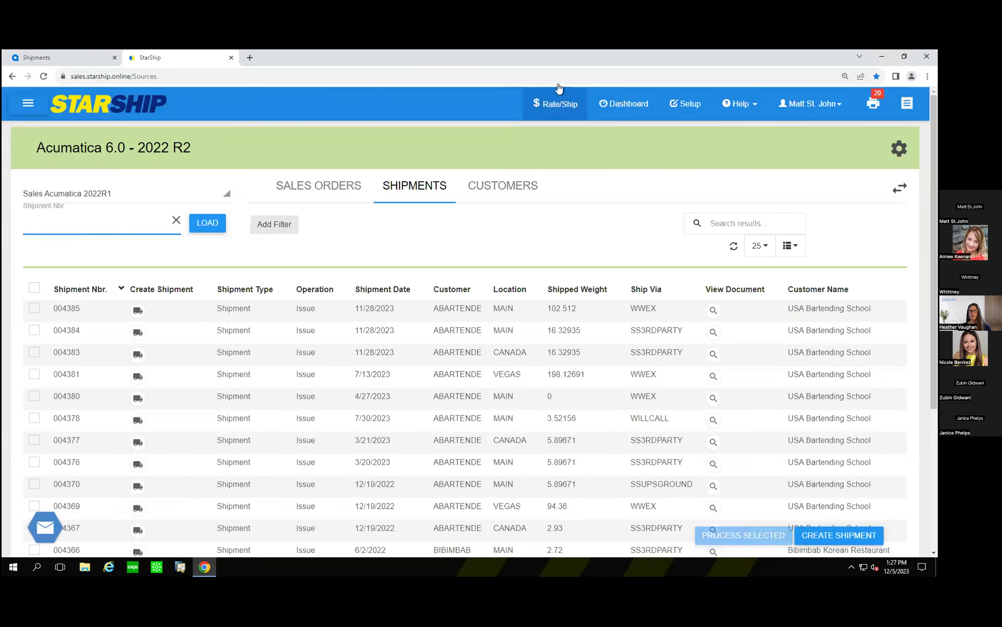
# - Open the pending eNotify email for the USA Bartending School shipment from the StarShip dashboard
pyautogui.click(622, 103)
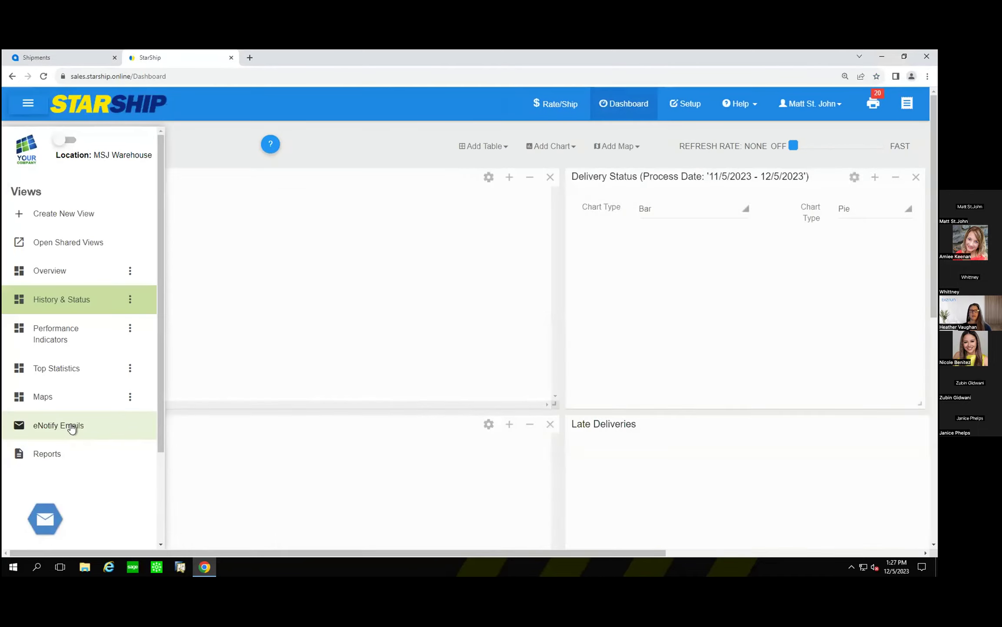
pyautogui.click(73, 428)
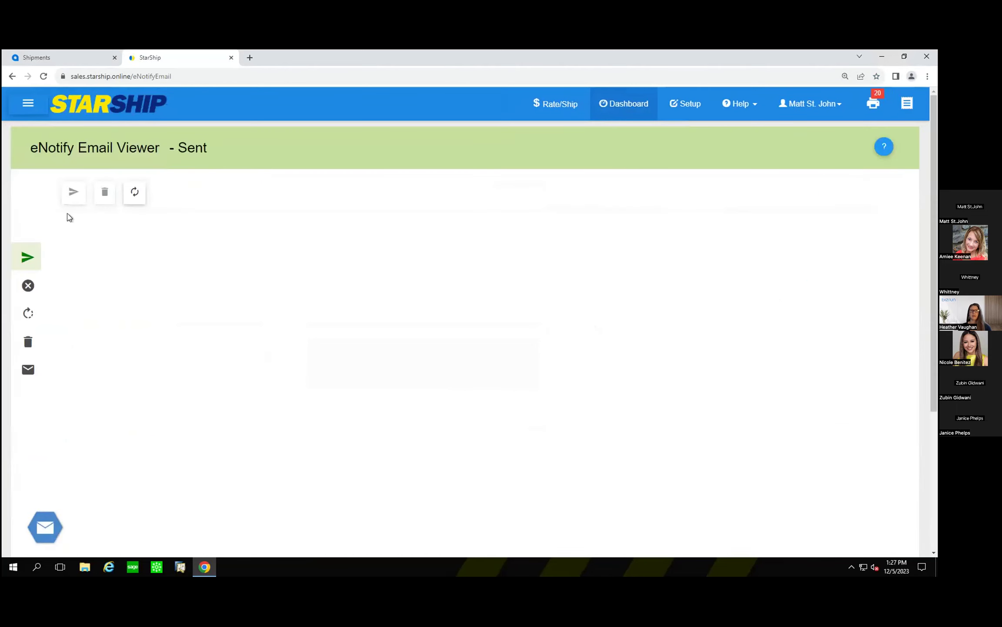
pyautogui.click(58, 323)
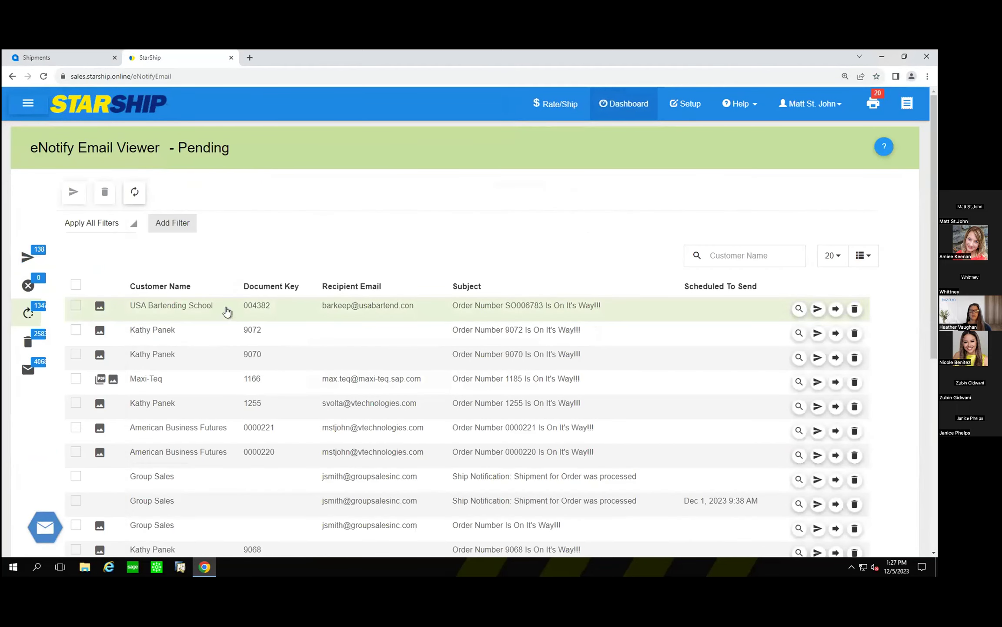
pyautogui.click(227, 313)
# - Read the notification email, checking its order number, PO number, carrier, package count, estimated delivery date and package contents
pyautogui.moveTo(162, 222); pyautogui.dragTo(259, 231)
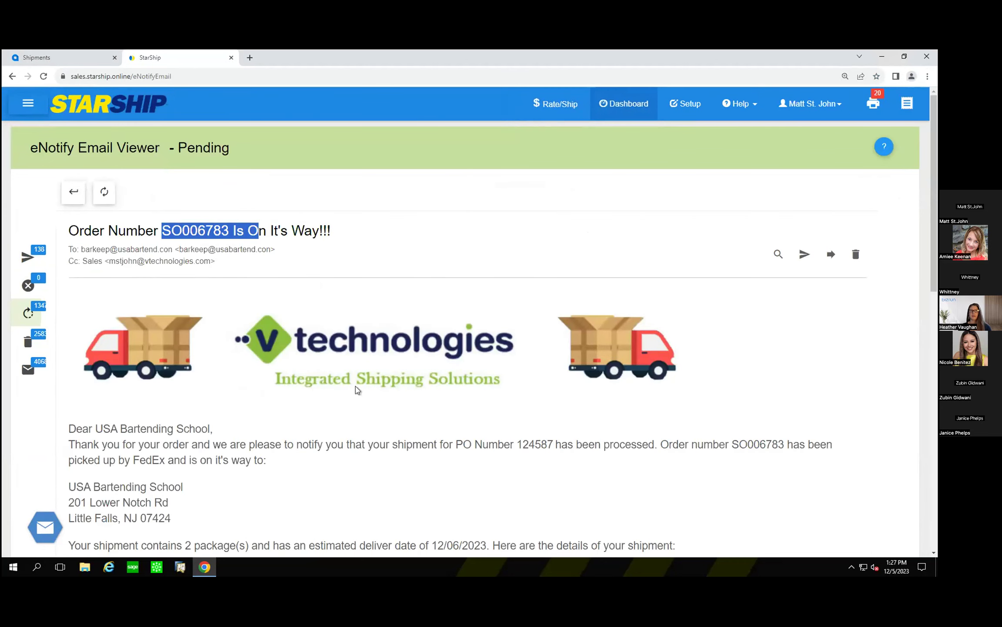
pyautogui.scroll(-1, 331, 396)
pyautogui.moveTo(456, 395); pyautogui.dragTo(556, 395)
pyautogui.moveTo(164, 415); pyautogui.dragTo(125, 416)
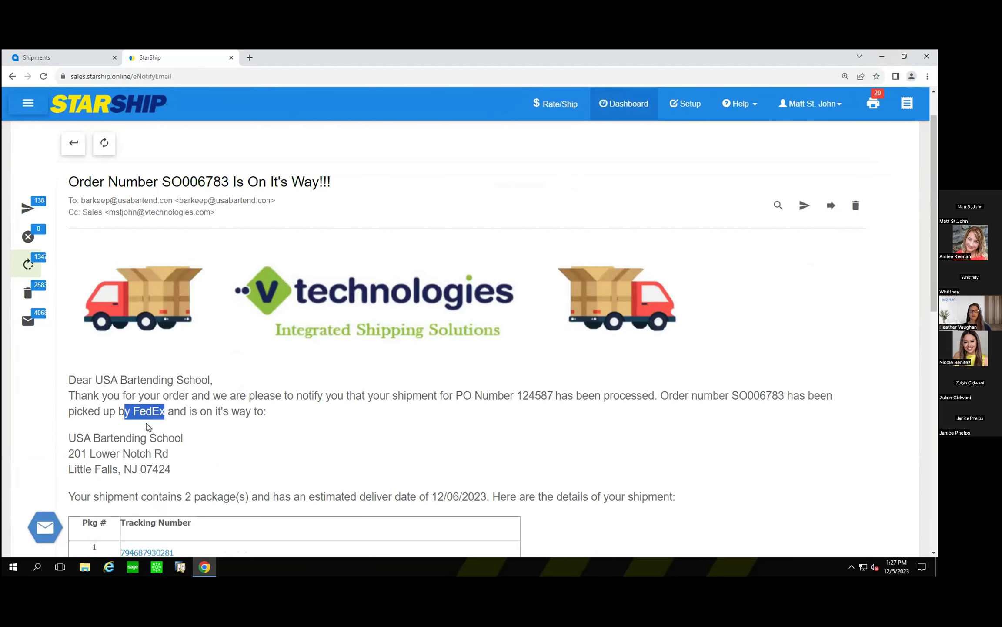
pyautogui.scroll(-2, 148, 426)
pyautogui.moveTo(194, 399); pyautogui.dragTo(172, 400)
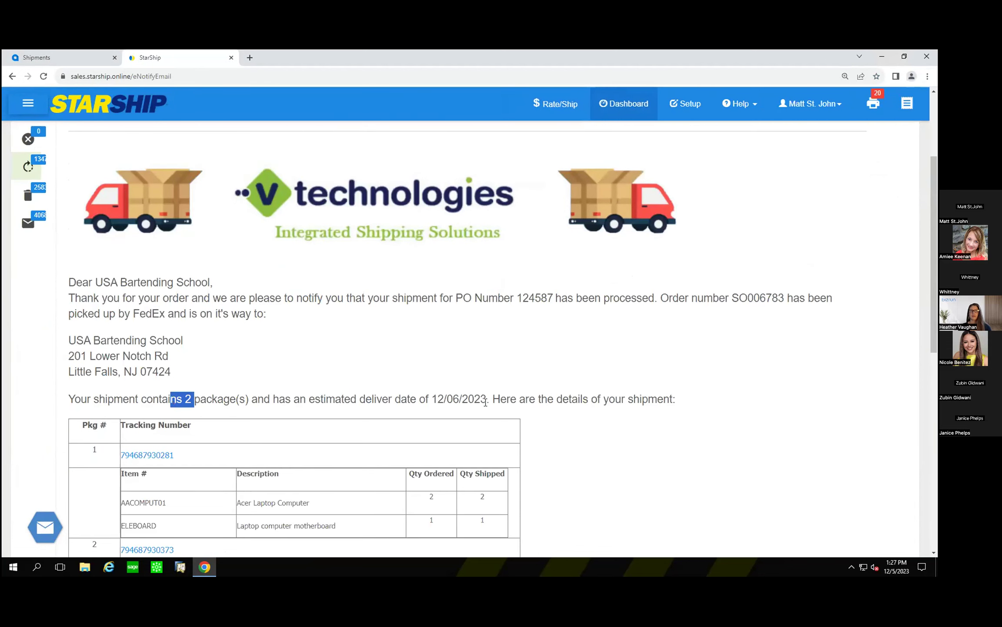
pyautogui.moveTo(499, 399); pyautogui.dragTo(307, 403)
pyautogui.scroll(-4, 391, 458)
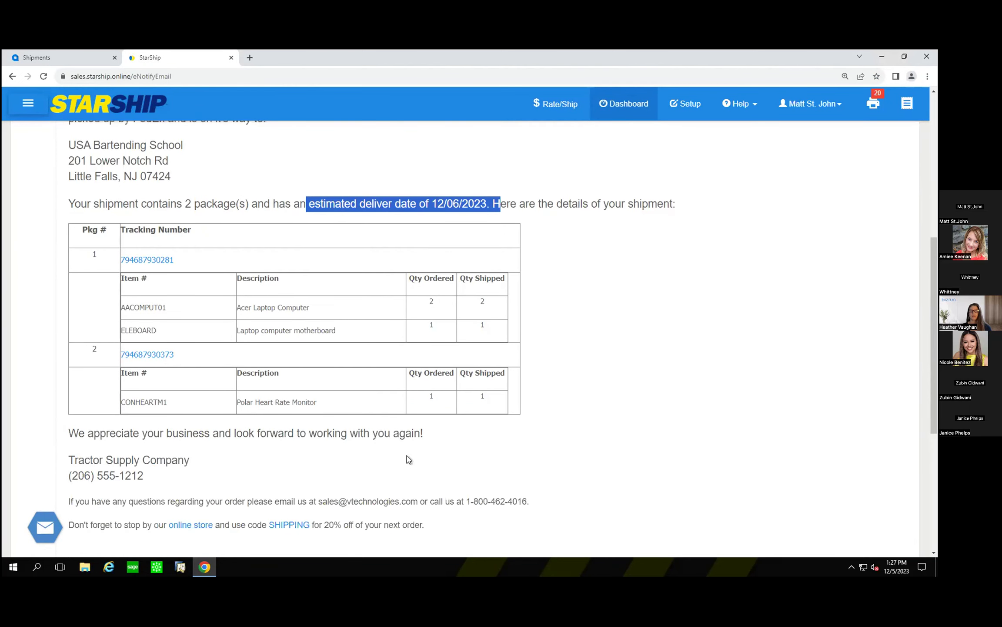
# - Check the first package's tracking link and the SHIPPING promotion link in the email, then switch back to the Acumatica shipment
pyautogui.click(156, 260)
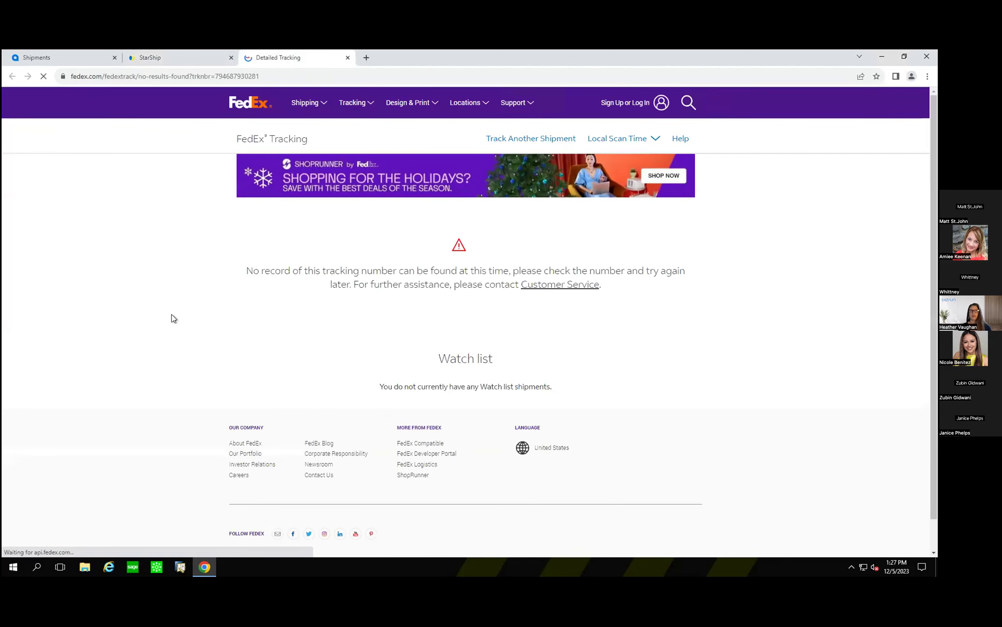
pyautogui.click(158, 60)
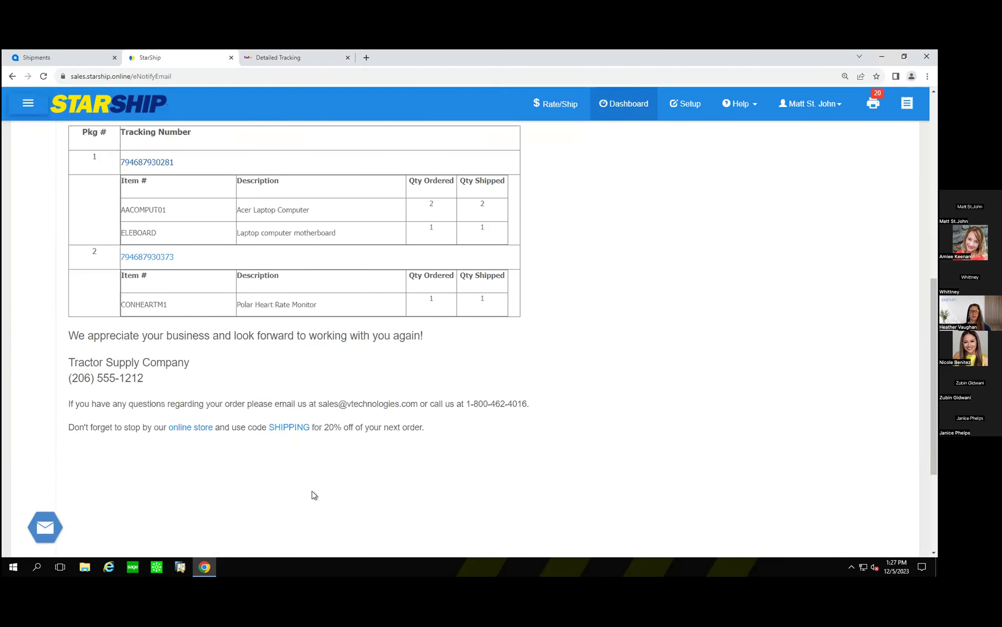
pyautogui.click(293, 429)
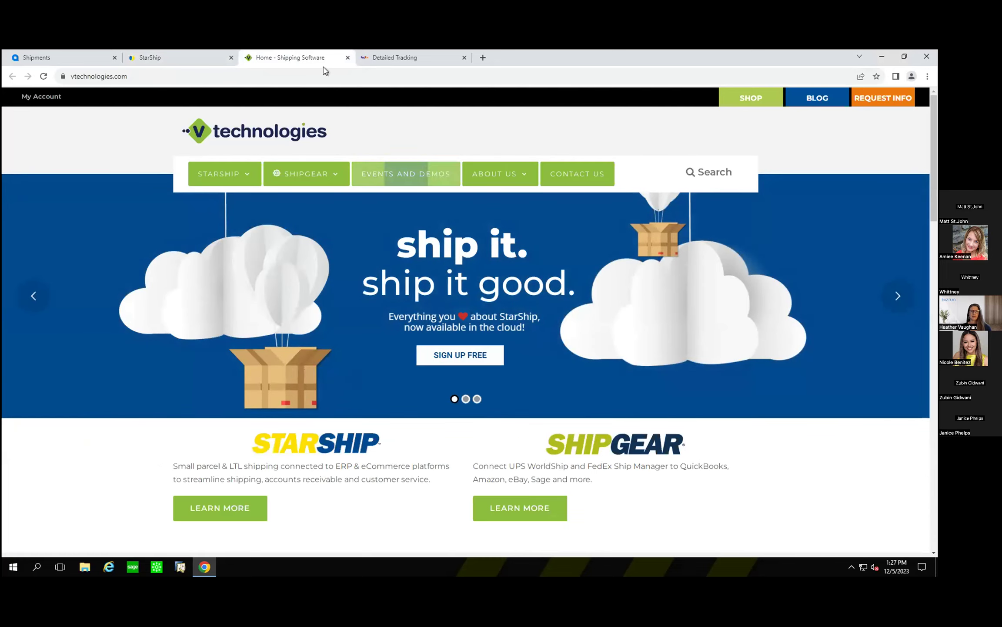
pyautogui.click(192, 57)
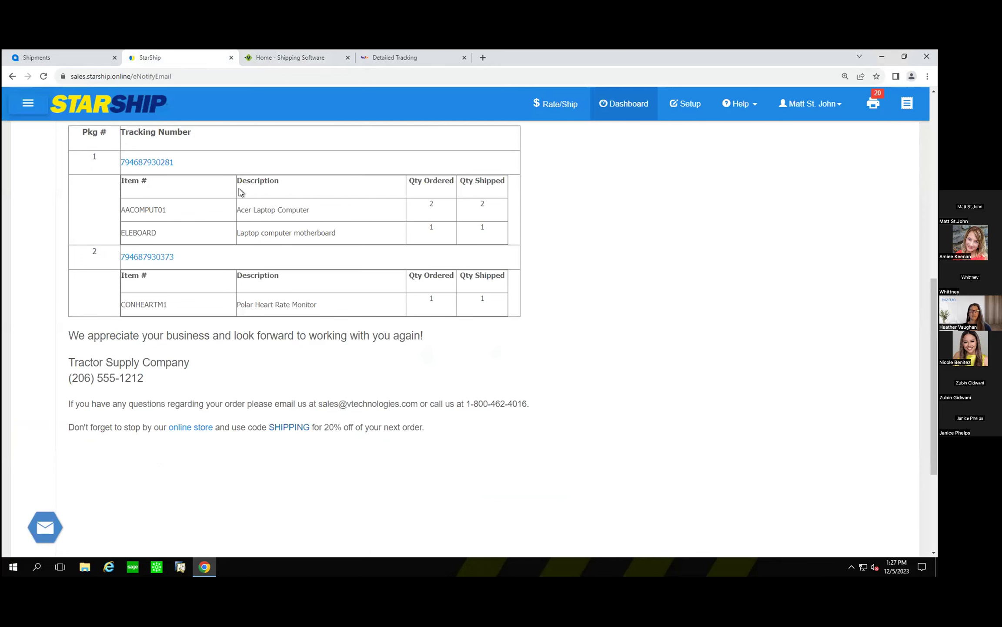
pyautogui.click(67, 61)
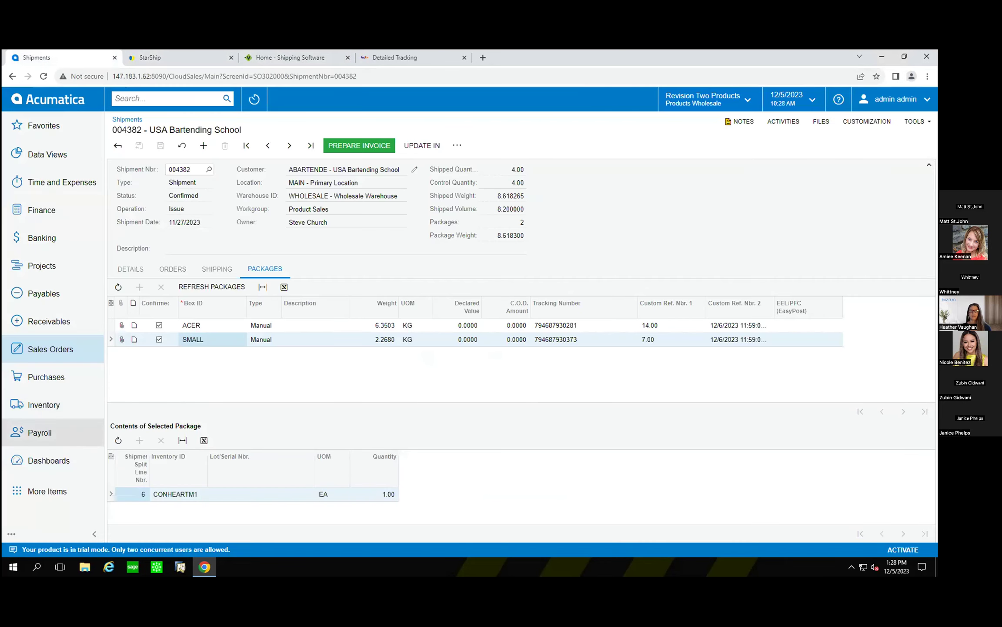
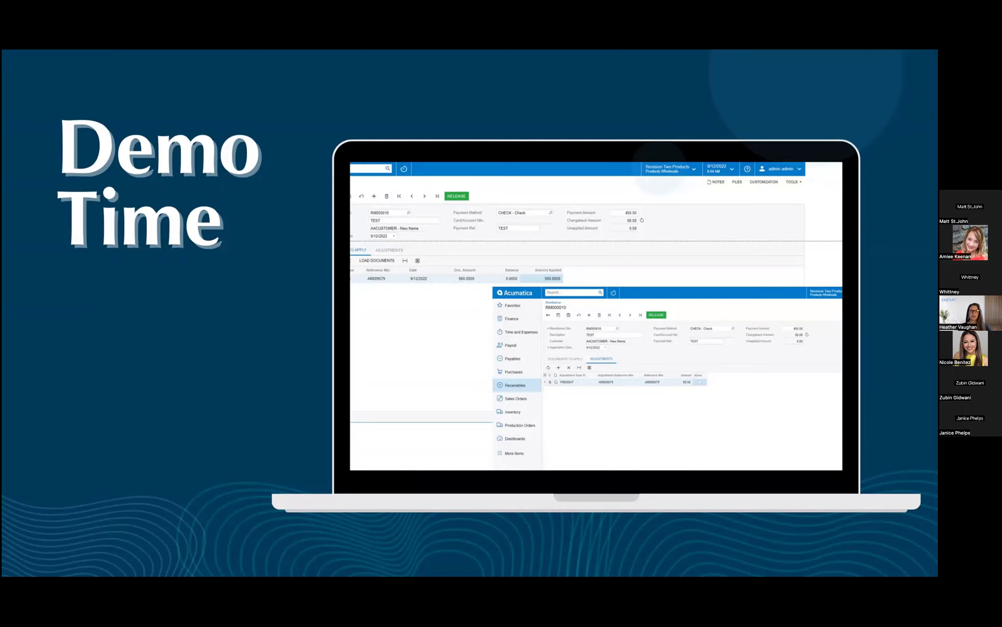
# - Switch from the slides to Acumatica and review the Chargeback Processing settings
pyautogui.hotkey('alt', 'Tab')
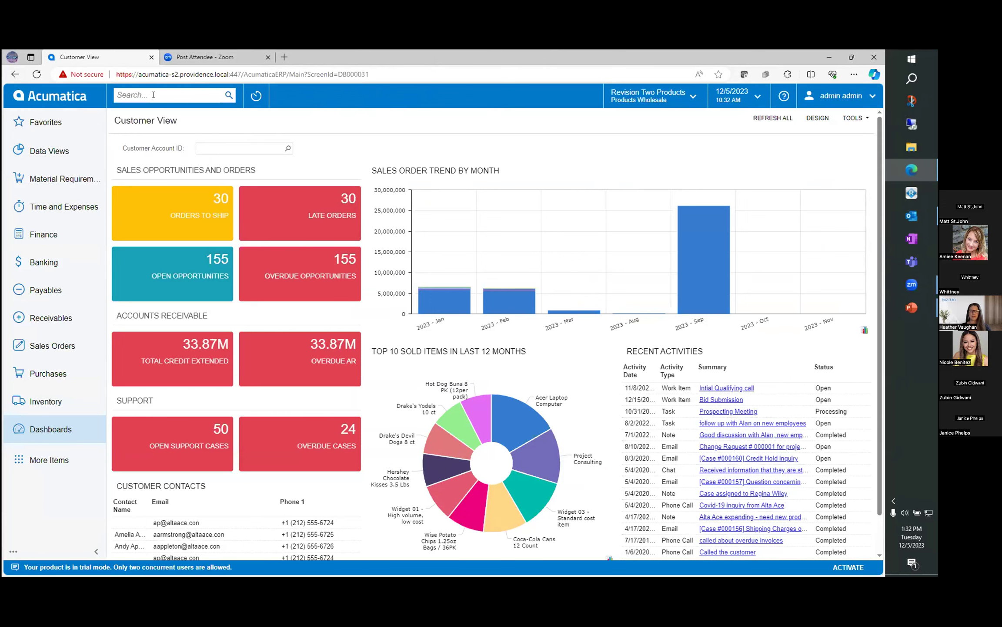
pyautogui.write('chargeback')
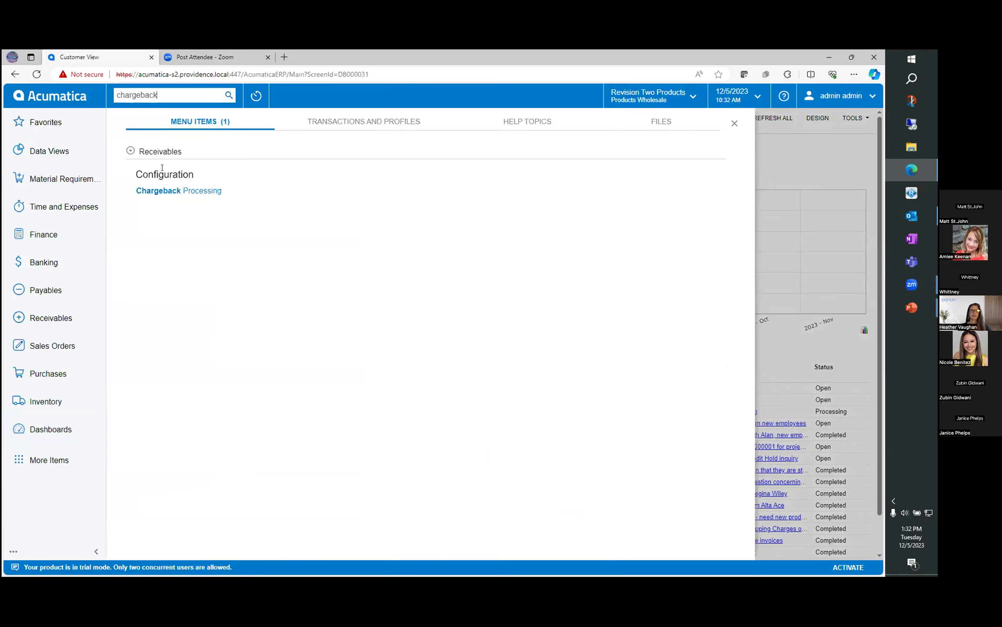
pyautogui.click(176, 191)
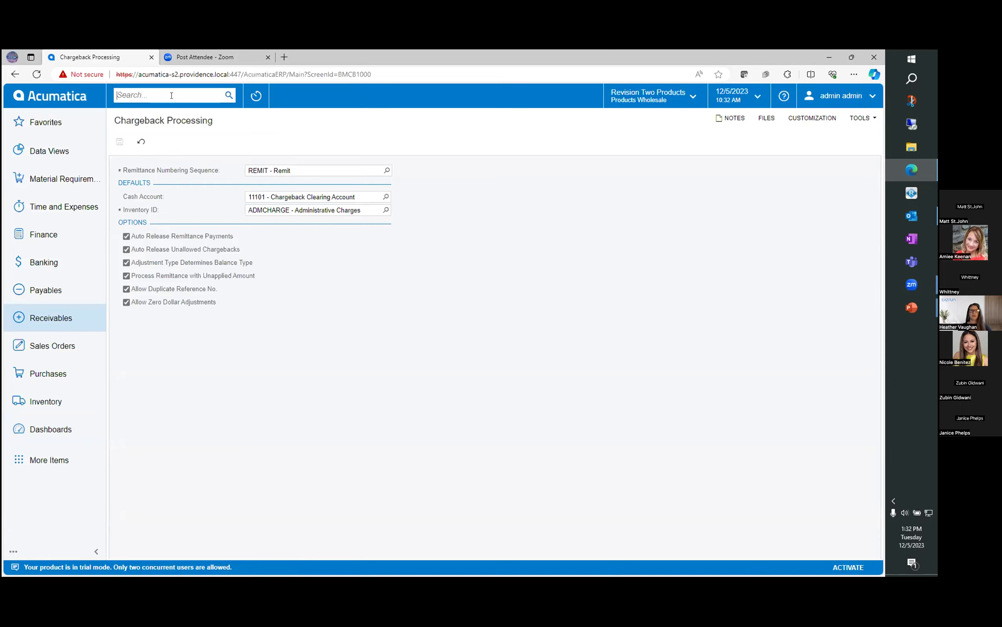
# - Review the chargeback Adjustment Types and open the COMP compliance error type to examine its options and accounts
pyautogui.write('adjustment')
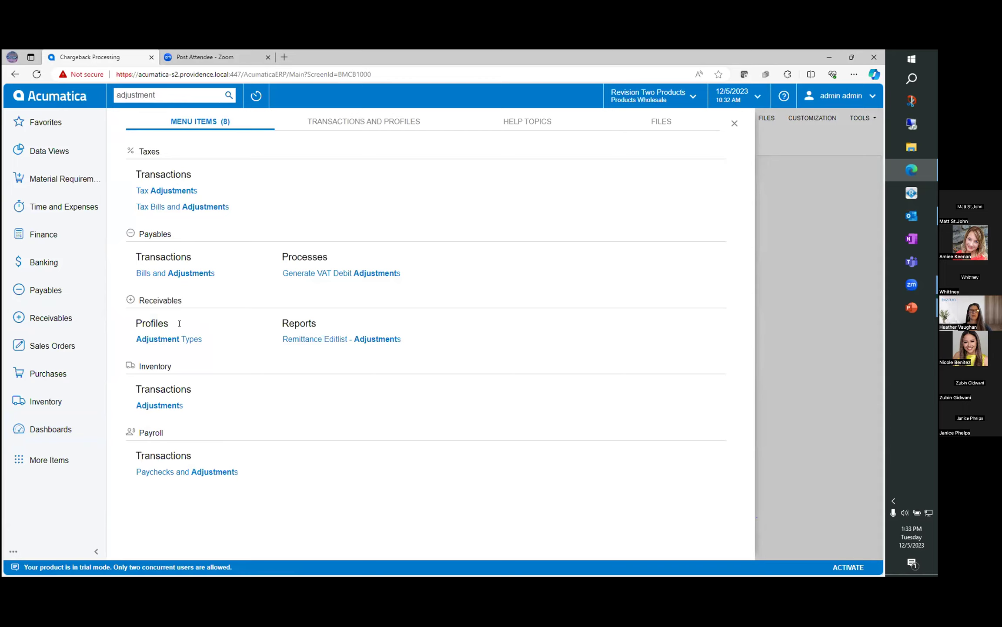
pyautogui.click(152, 346)
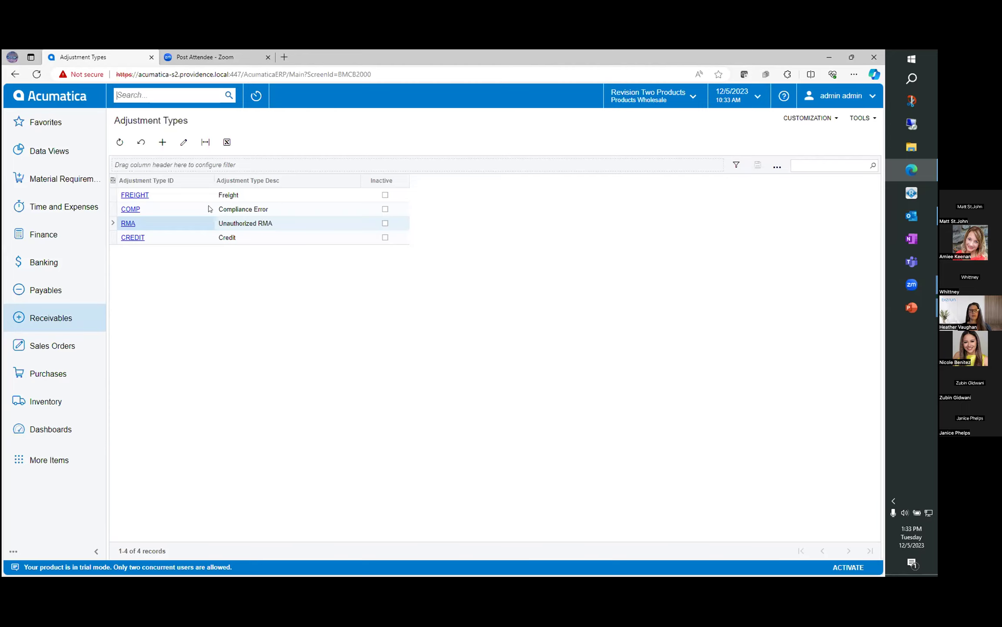
pyautogui.click(129, 209)
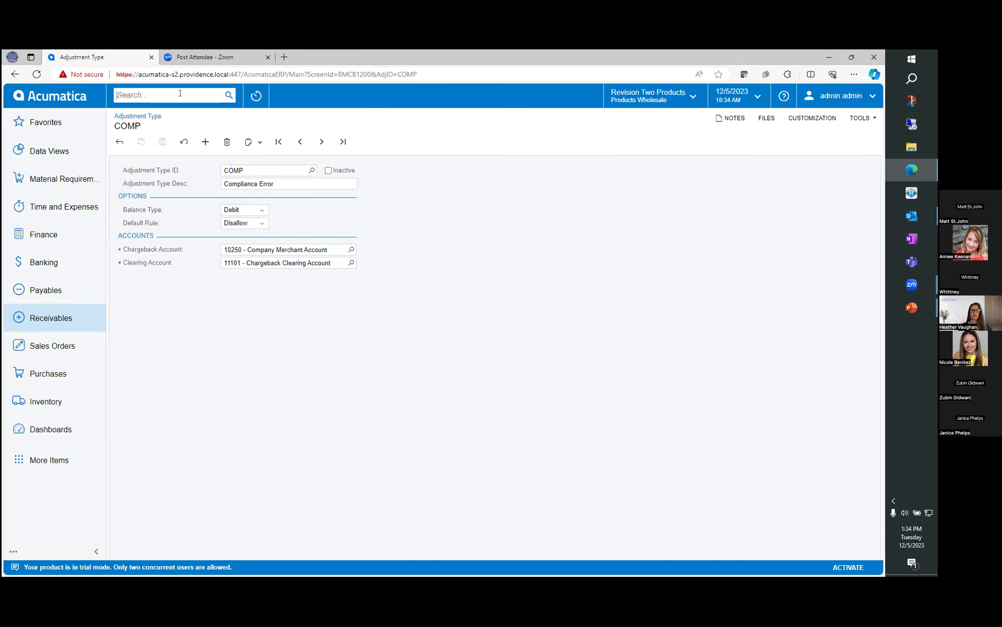
# - Create a new remittance under Receivables with the description "CBP remittance"
pyautogui.write('remittance')
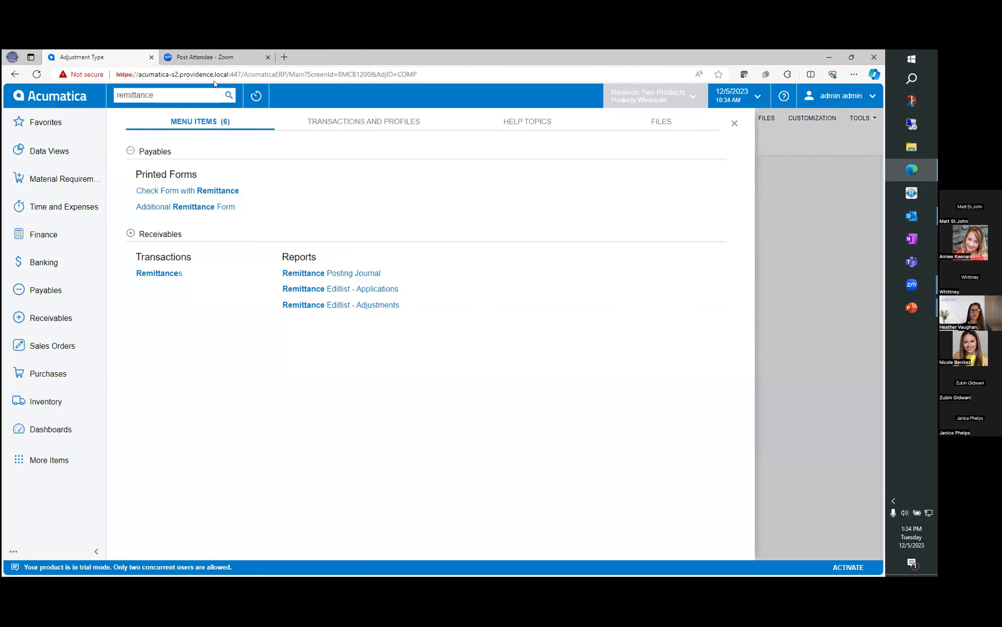
pyautogui.click(145, 273)
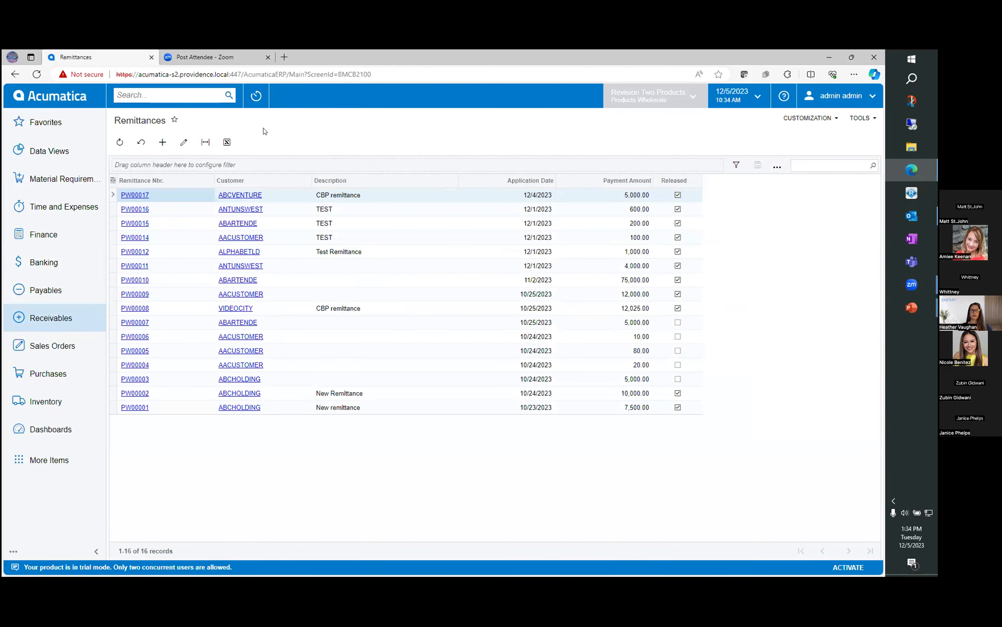
pyautogui.click(162, 143)
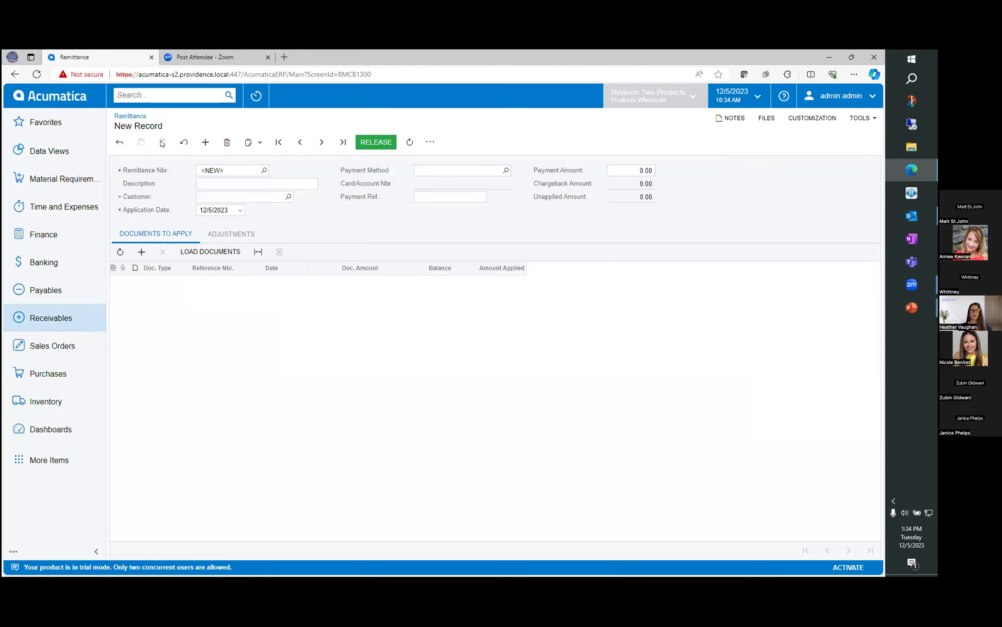
pyautogui.click(208, 182)
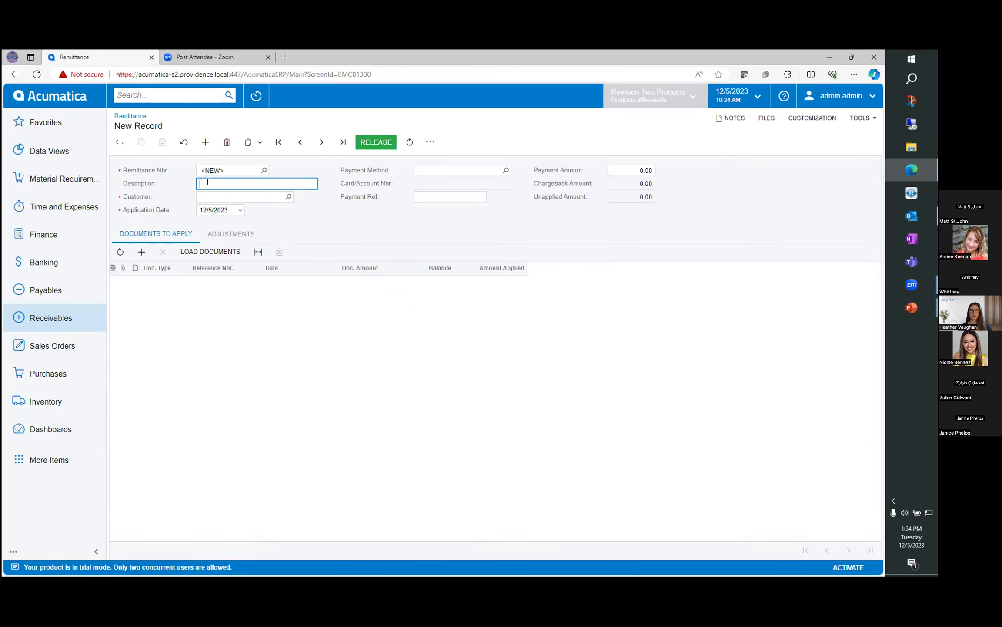
pyautogui.write('CBP remittance')
pyautogui.press('Tab')
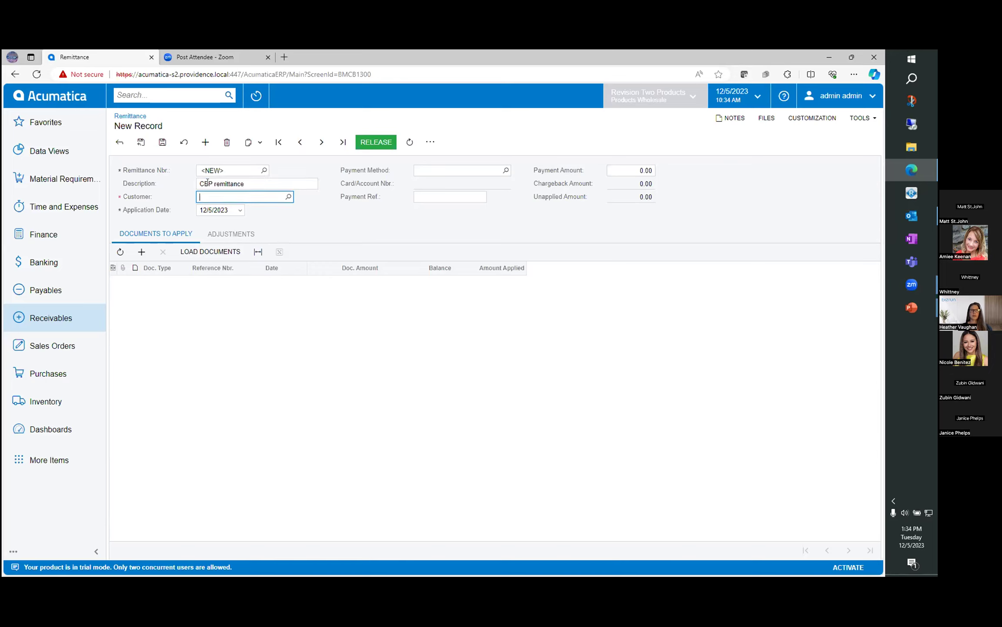
# - Set the remittance's customer to ABCVENTURE - ABC Capital Ventures, keeping the default application date and payment method
pyautogui.write('ab')
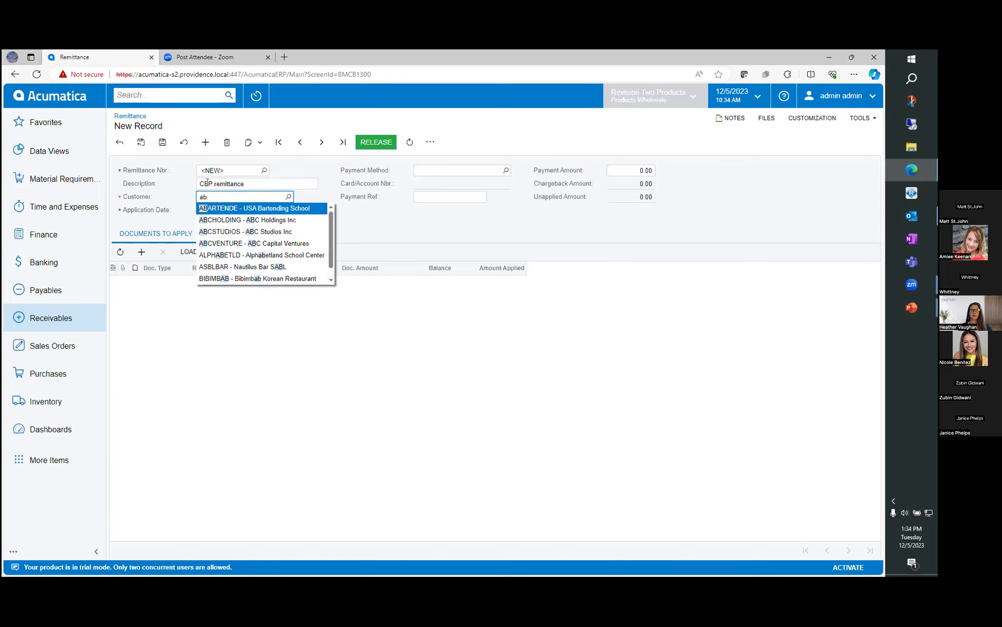
pyautogui.write('c')
pyautogui.press('Tab')
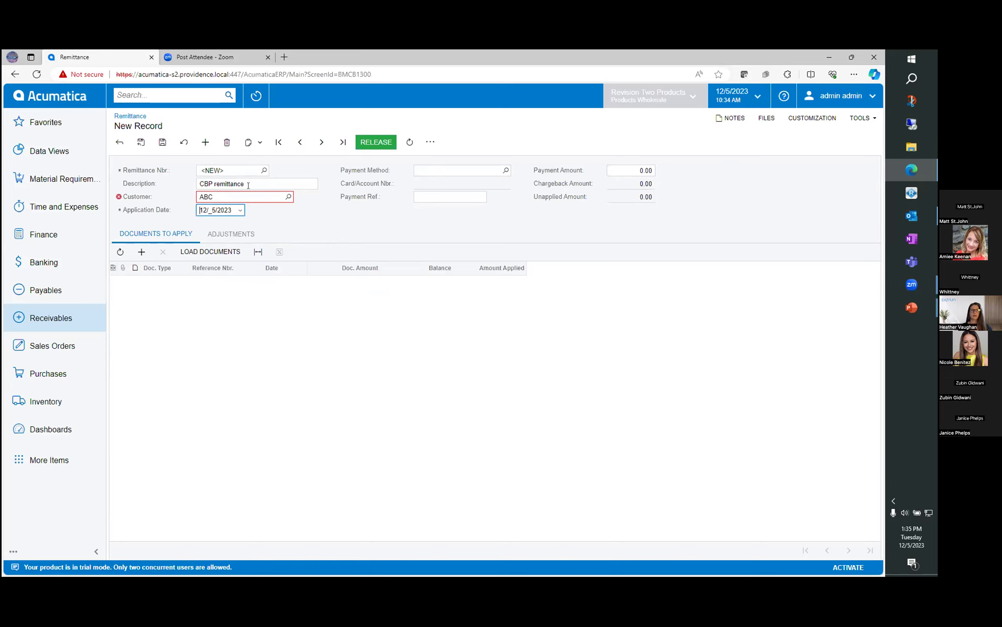
pyautogui.press('Tab')
pyautogui.press('Tab')
# - Enter ck13120 as the payment reference and 100636.25 as the payment amount
pyautogui.write('ck')
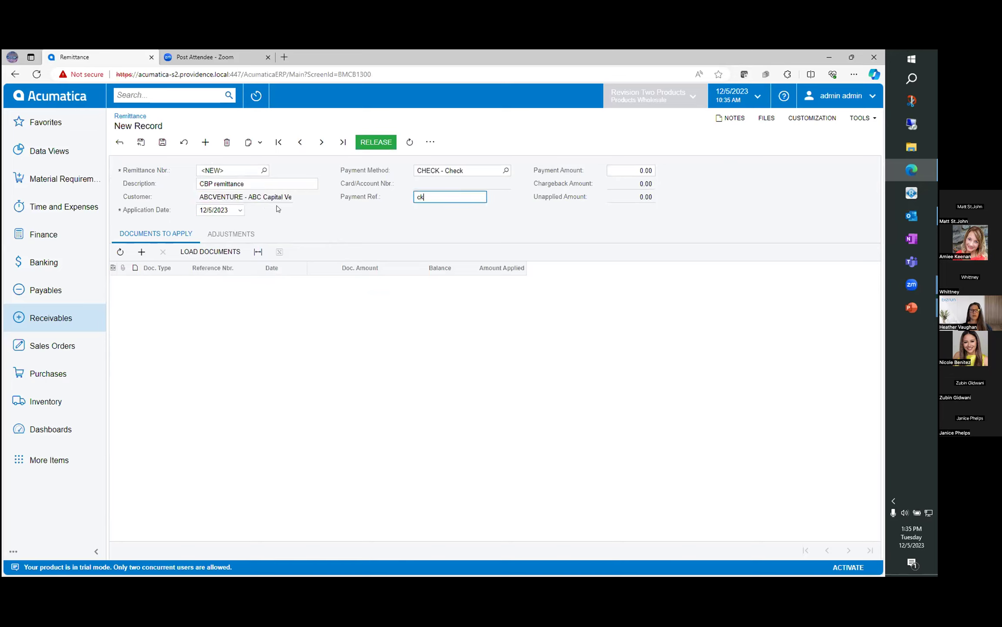
pyautogui.write('13120')
pyautogui.press('Tab')
pyautogui.write('10063625')
pyautogui.press('BackSpace')
pyautogui.press('BackSpace')
pyautogui.write('.25')
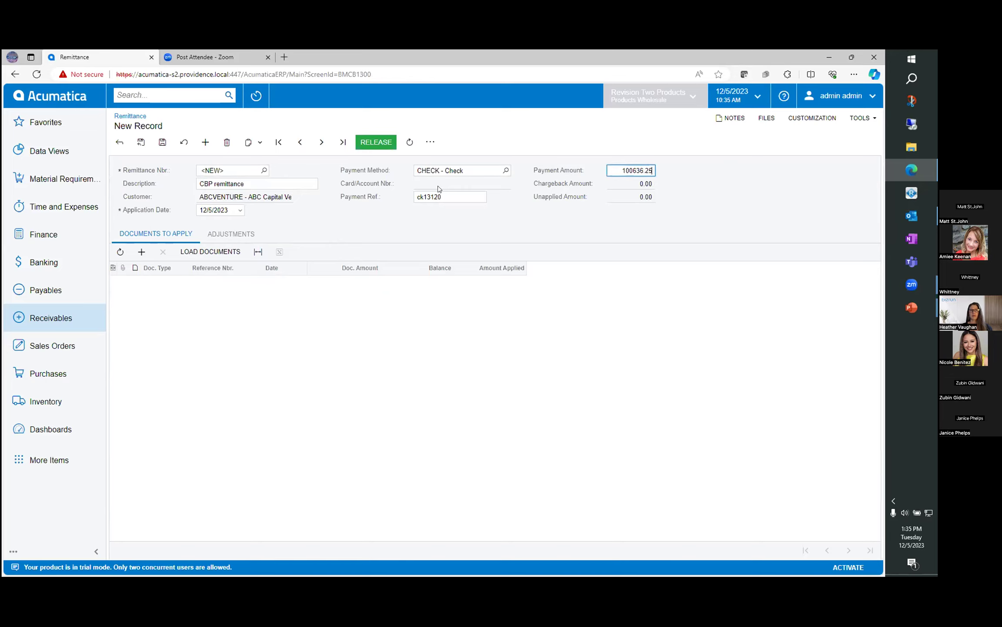
pyautogui.press('Tab')
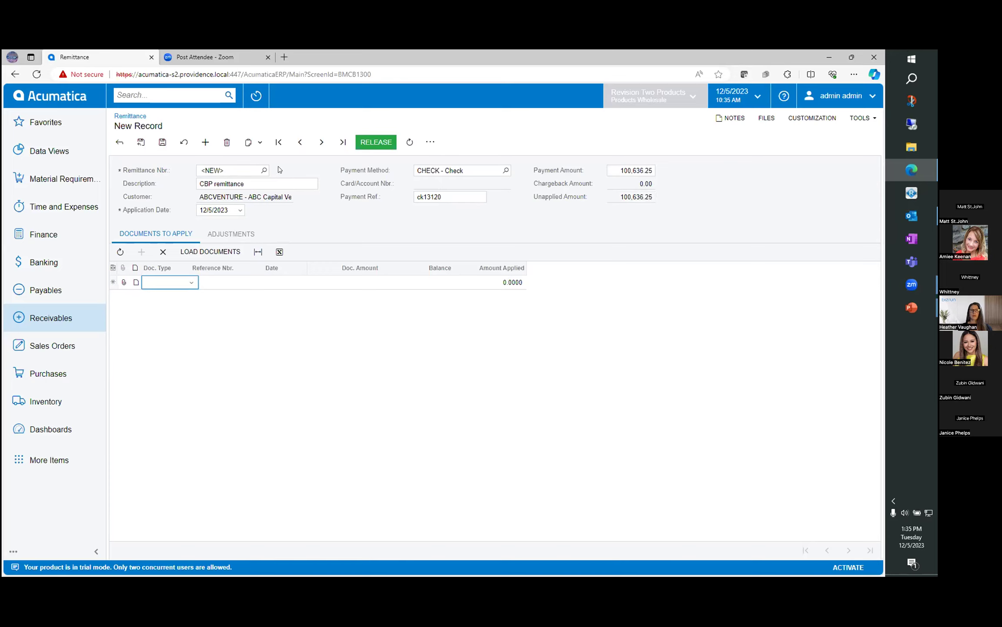
# - Add an Unauthorized RMA adjustment to the remittance with reference number RMA1000, no invoice number and an amount of 7500
pyautogui.click(239, 235)
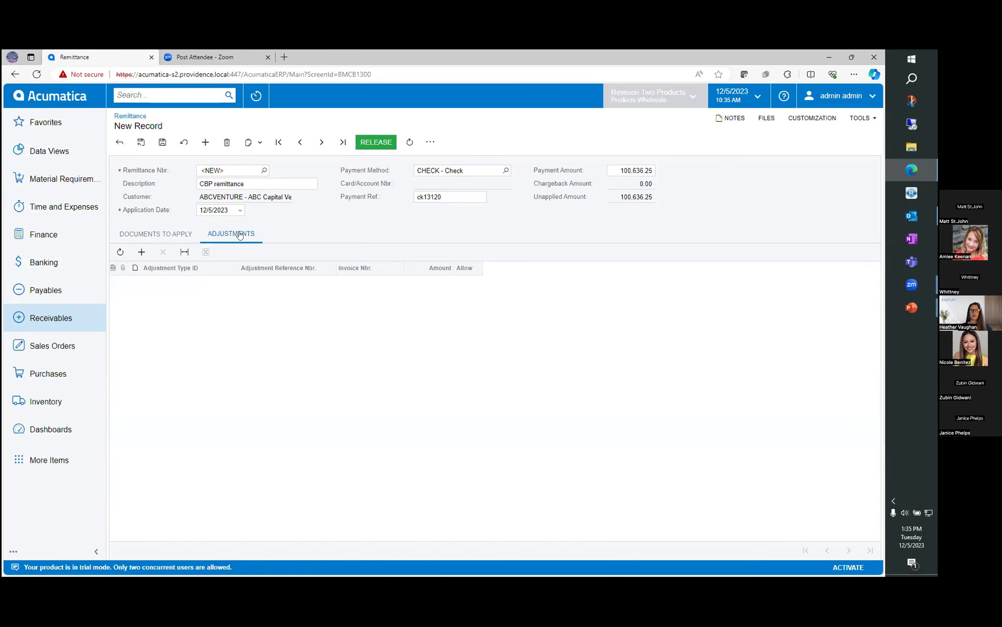
pyautogui.click(142, 252)
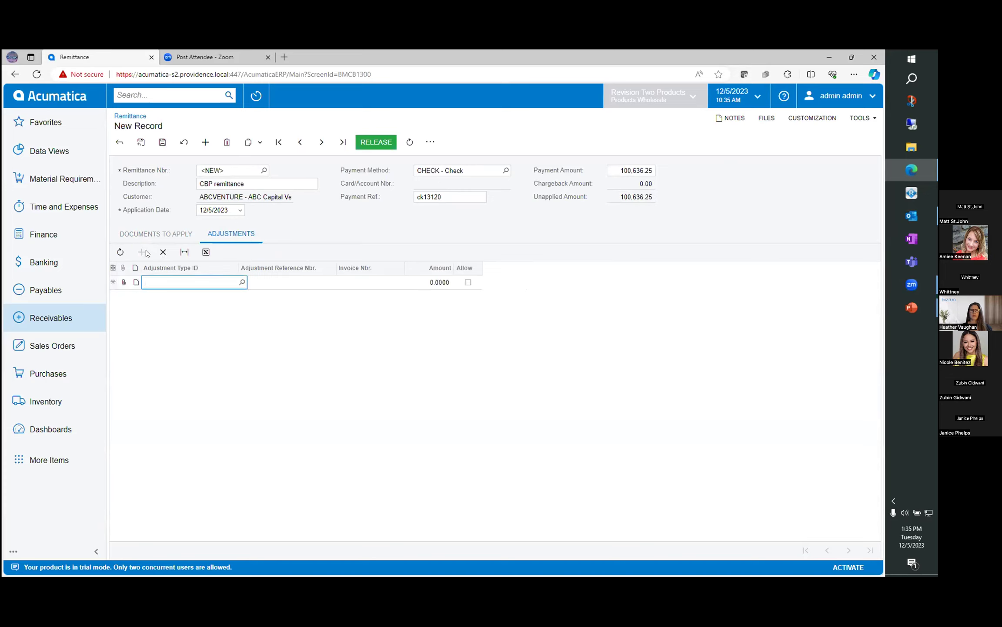
pyautogui.click(242, 283)
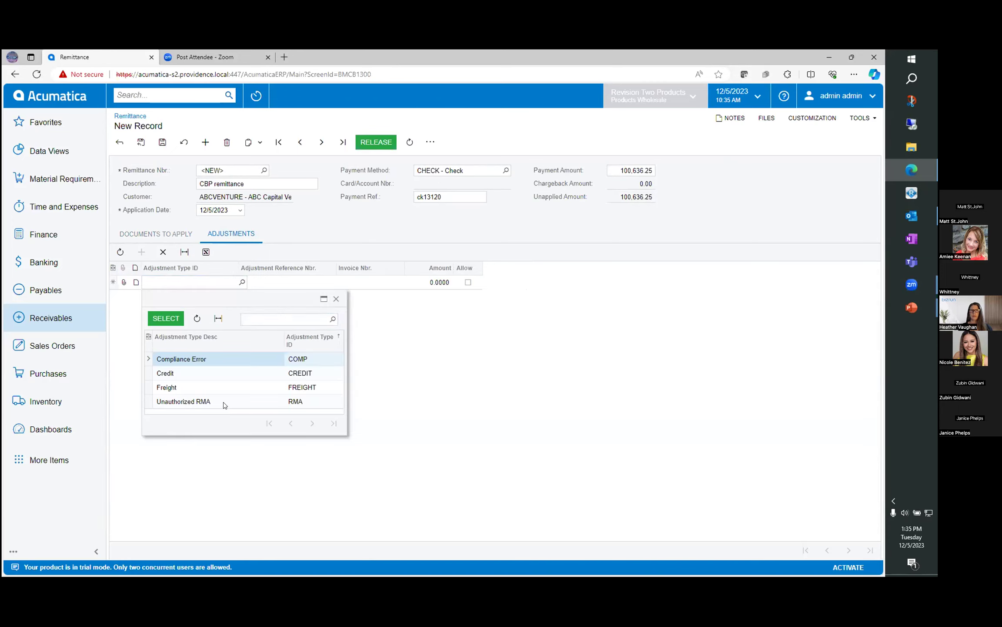
pyautogui.doubleClick(223, 402)
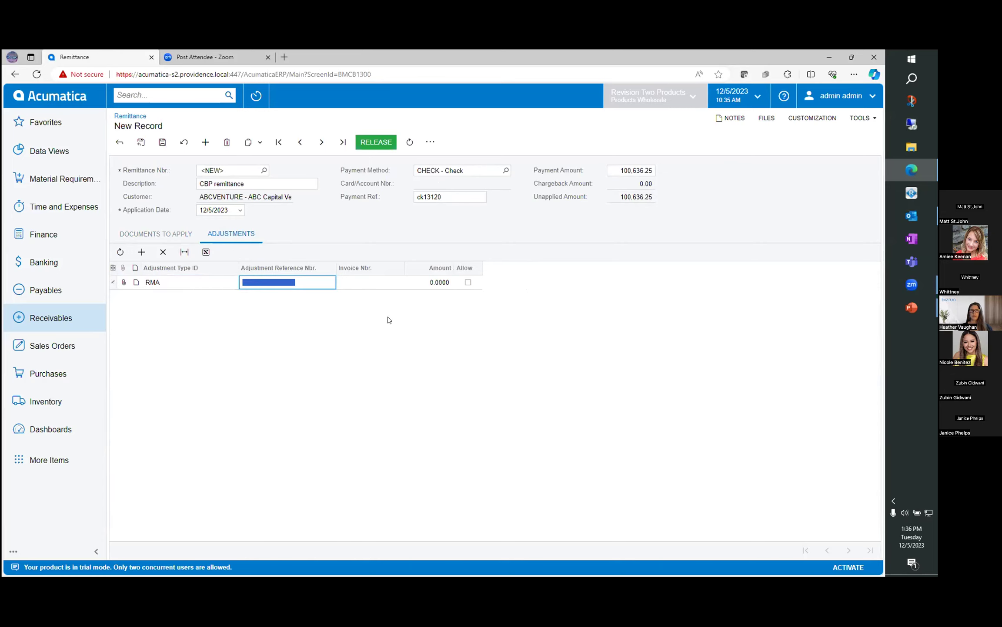
pyautogui.write('RMA1000')
pyautogui.press('Tab')
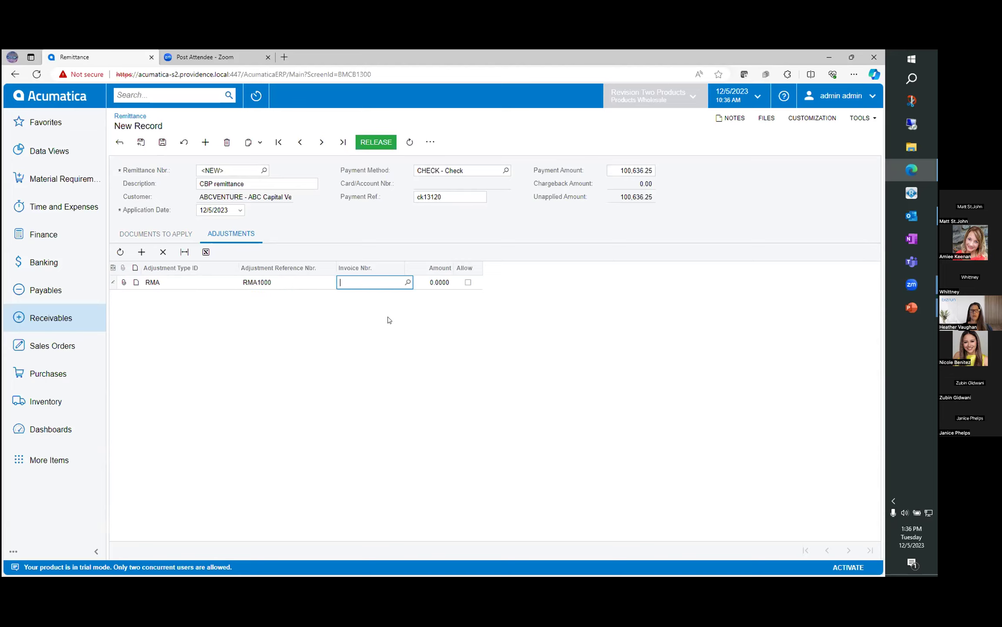
pyautogui.press('Tab')
pyautogui.write('7500')
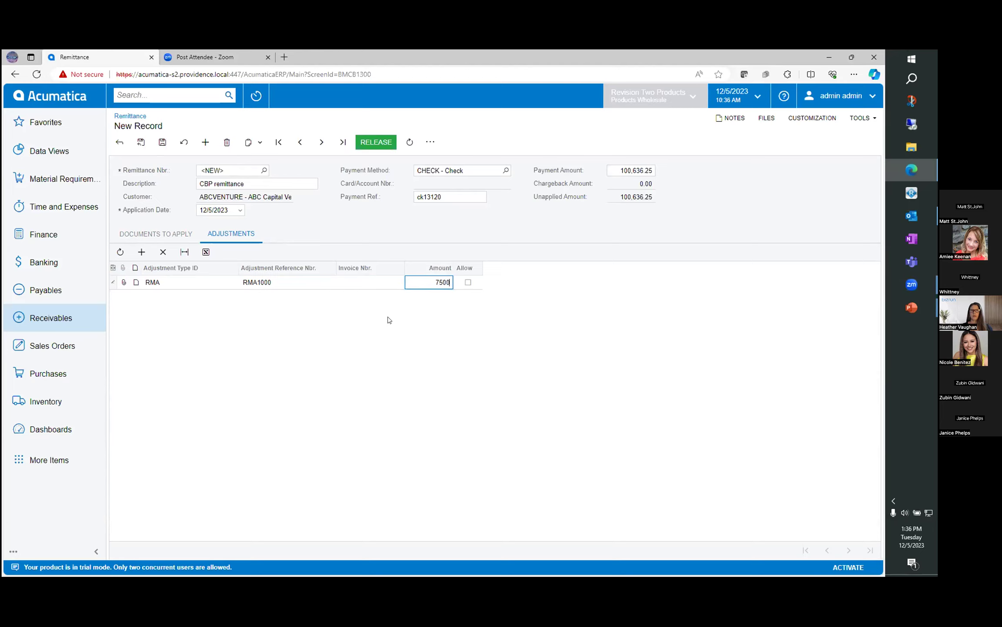
# - Add a COMP adjustment to the remittance with reference number COMP6450, no invoice number and an amount of 10000
pyautogui.press('Tab')
pyautogui.press('Tab')
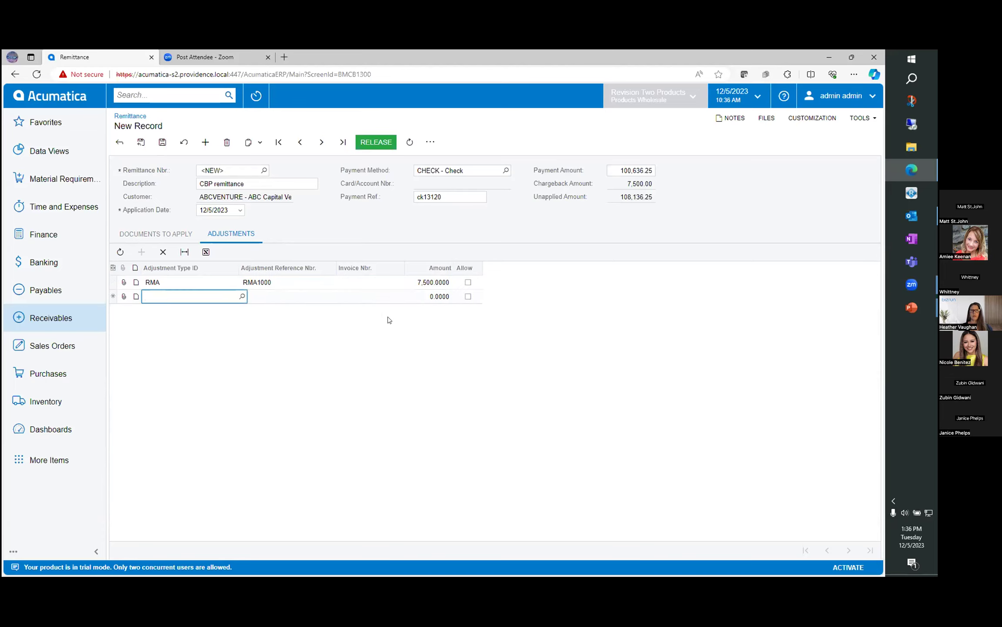
pyautogui.write('comp')
pyautogui.press('Tab')
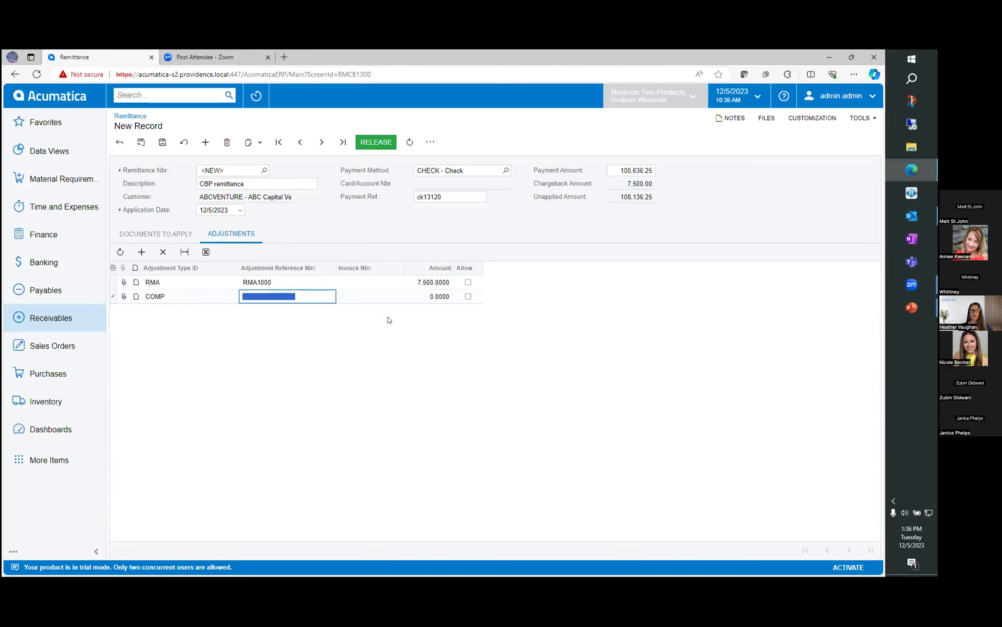
pyautogui.write('COMP6450')
pyautogui.press('Tab')
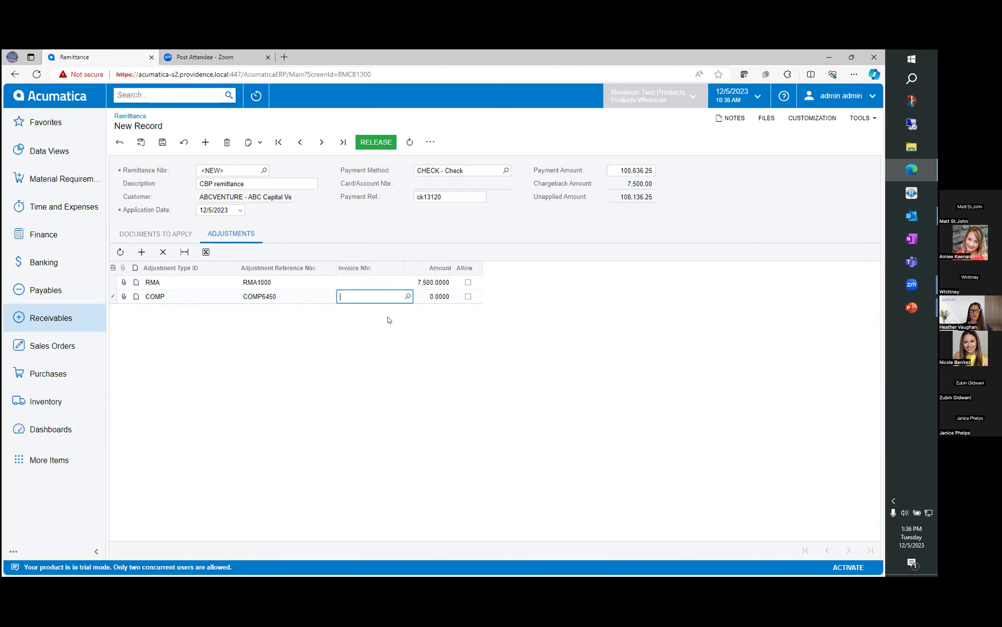
pyautogui.press('Tab')
pyautogui.write('10000')
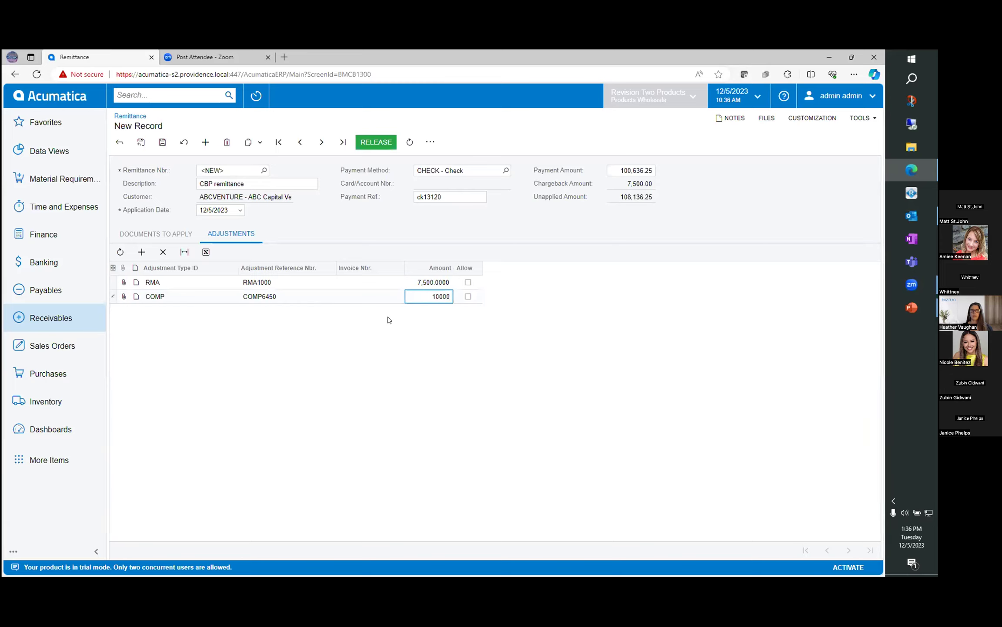
# - Add a FREIGHT adjustment to the remittance with reference number FRT221, no invoice number and an amount of 15000
pyautogui.press('Tab')
pyautogui.press('Tab')
pyautogui.write('freight')
pyautogui.press('Tab')
pyautogui.write('FRT221')
pyautogui.press('Tab')
pyautogui.press('Tab')
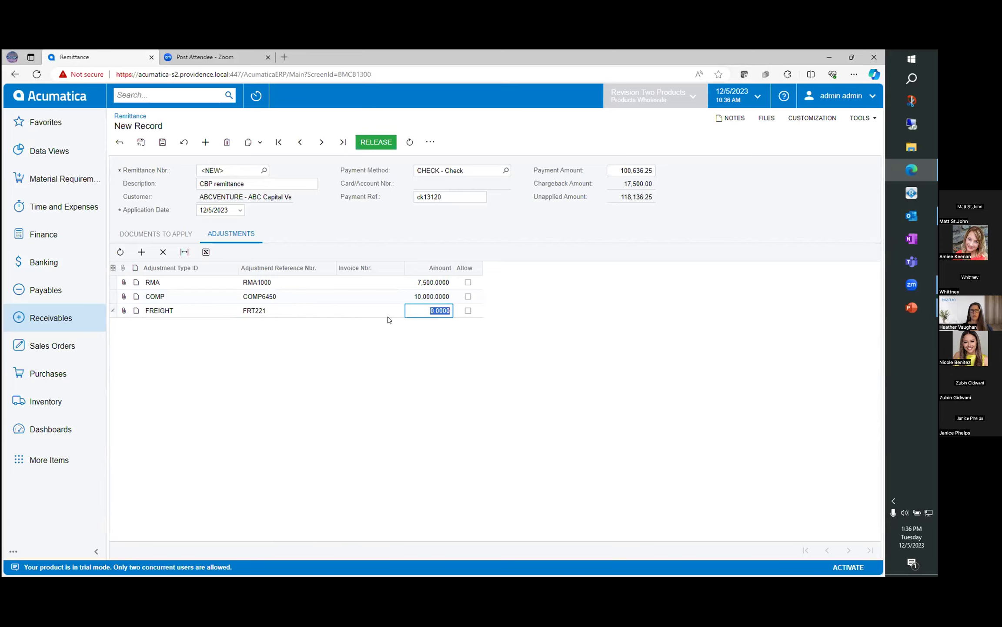
pyautogui.write('15000')
pyautogui.press('Tab')
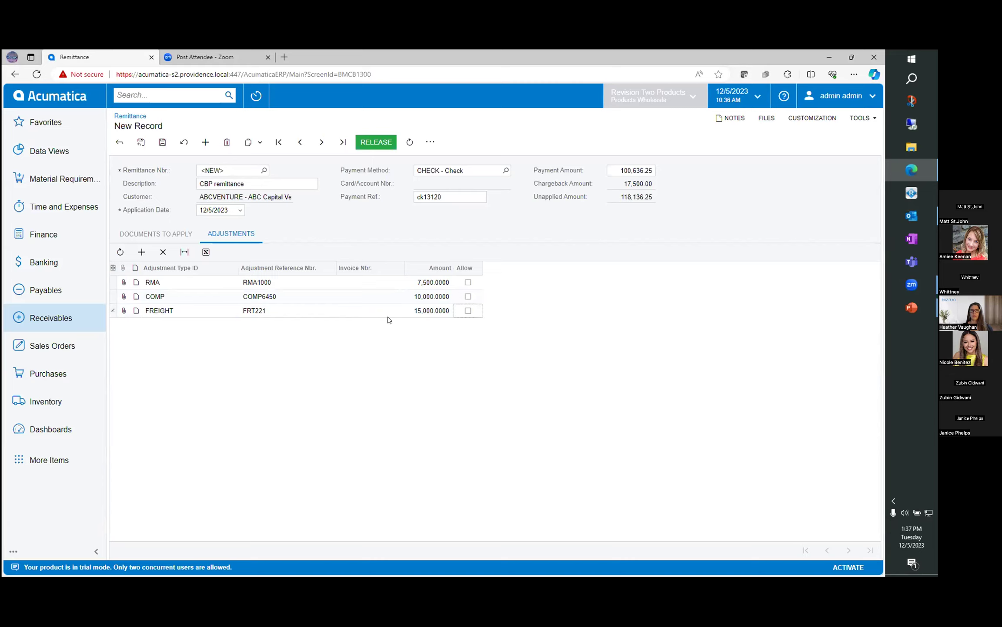
# - Allow the RMA1000 adjustment and add another RMA adjustment with reference number RMA1001 and an amount of 12500
pyautogui.click(467, 283)
pyautogui.click(439, 320)
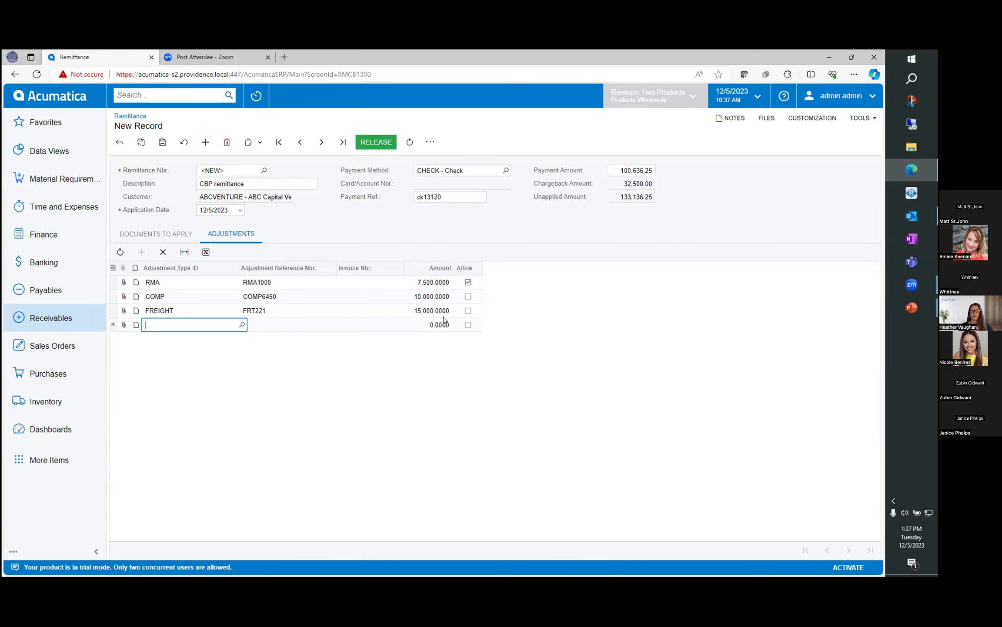
pyautogui.write('RMA')
pyautogui.click(443, 324)
pyautogui.write('12500')
pyautogui.press('Tab')
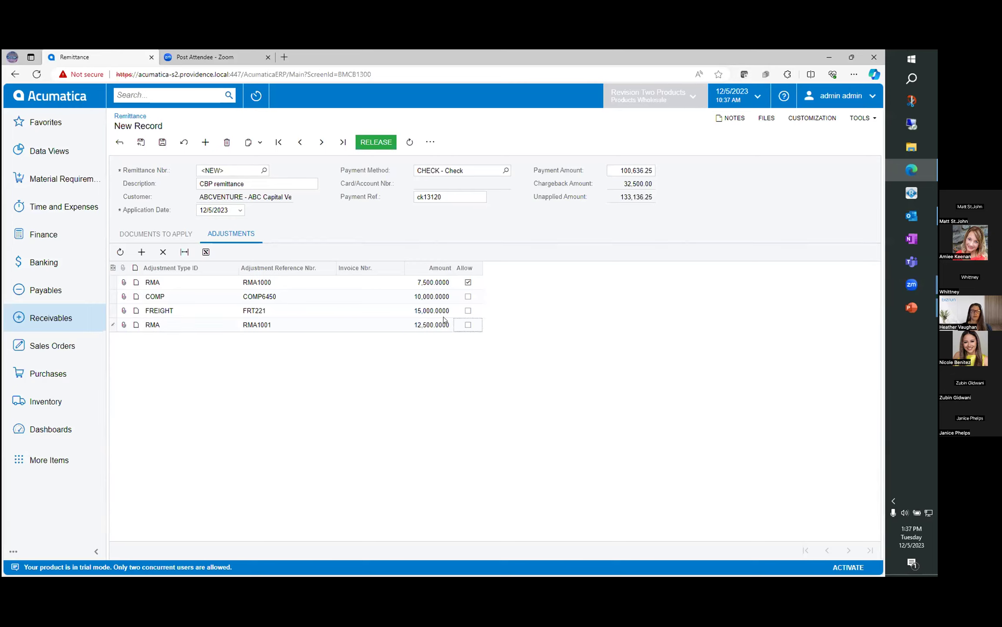
pyautogui.press('Tab')
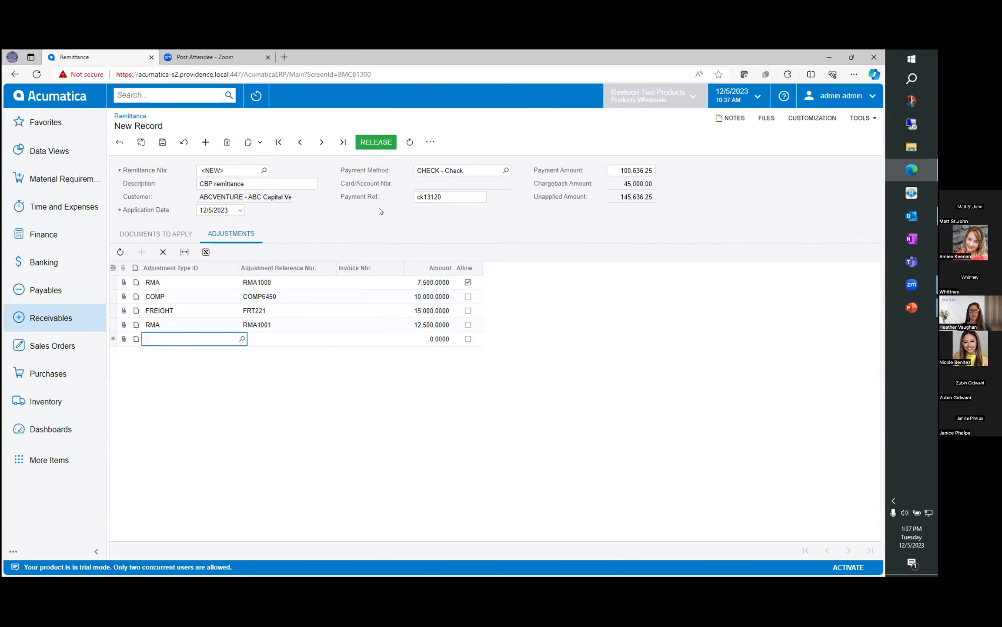
# - Load the customer's documents to apply using the default load options, and save the remittance
pyautogui.click(165, 241)
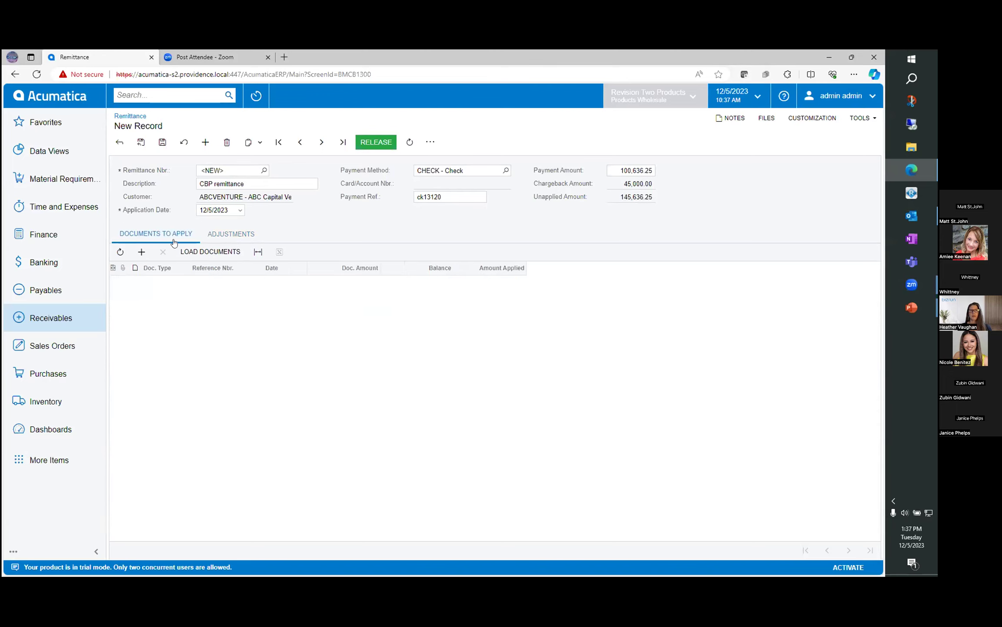
pyautogui.click(210, 251)
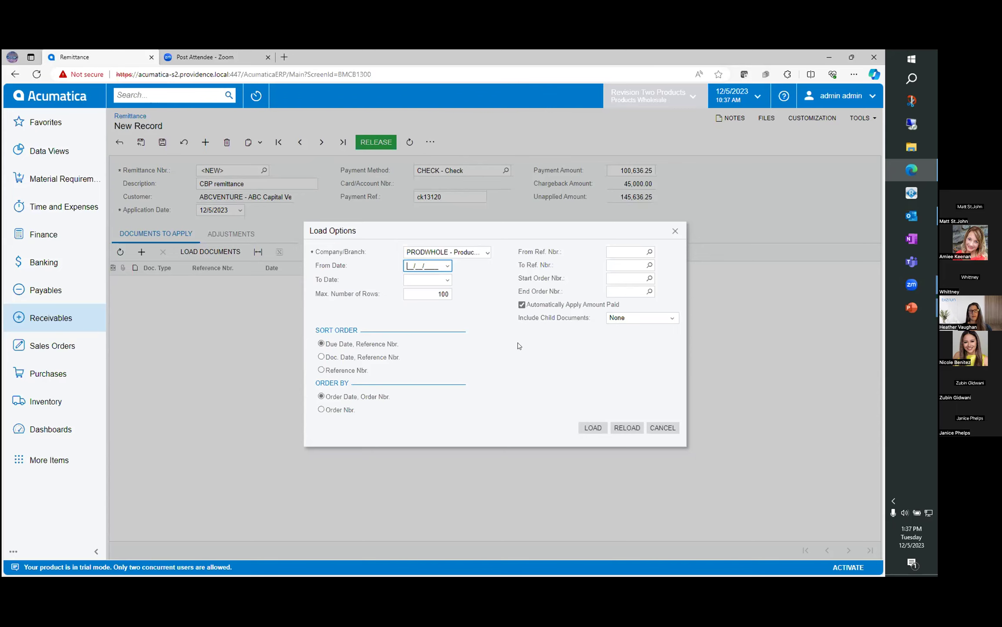
pyautogui.click(590, 429)
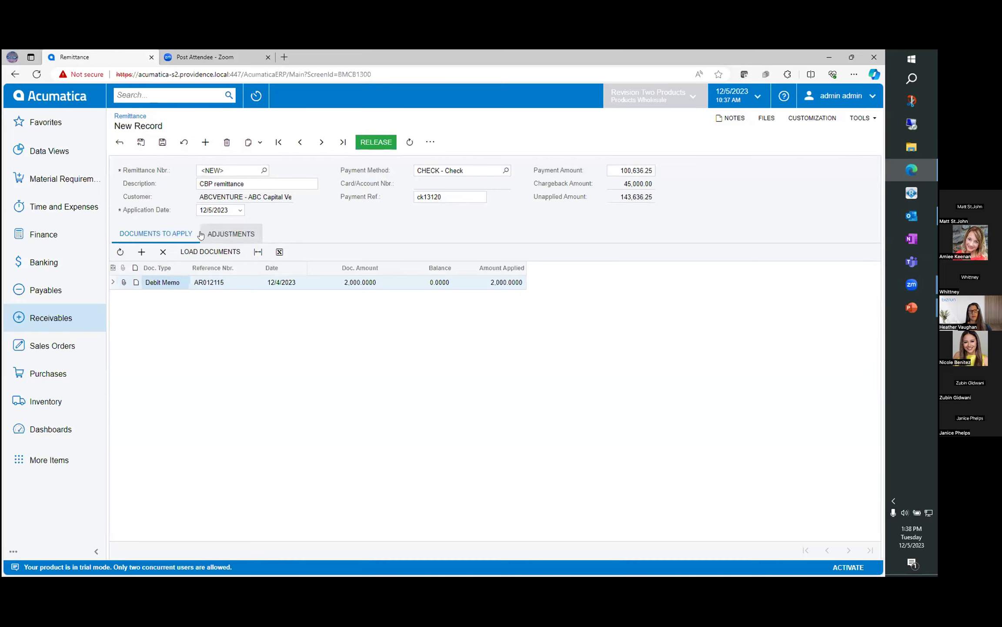
pyautogui.click(237, 235)
pyautogui.click(181, 235)
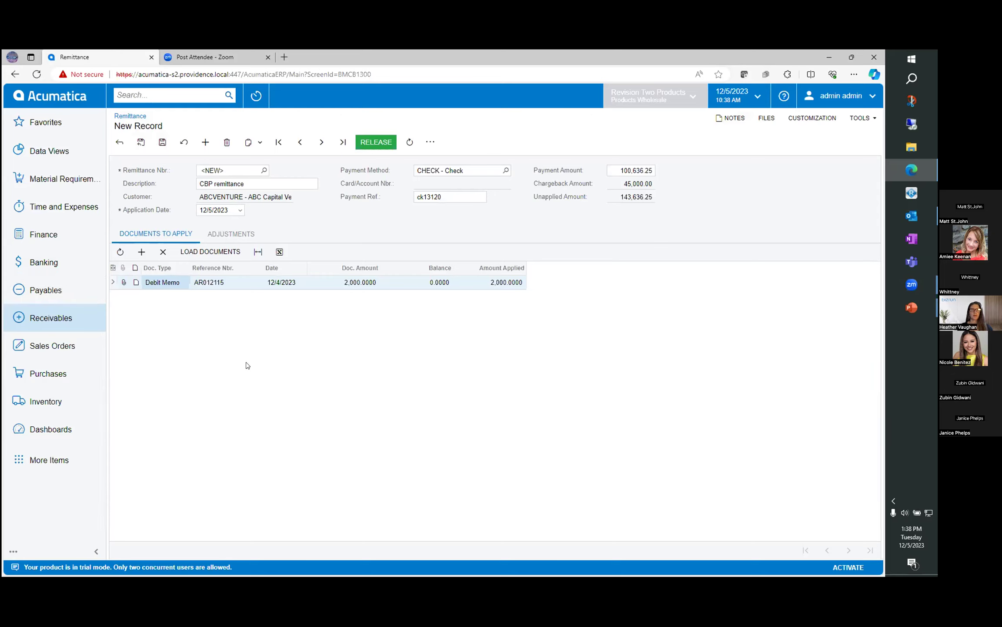
pyautogui.click(162, 146)
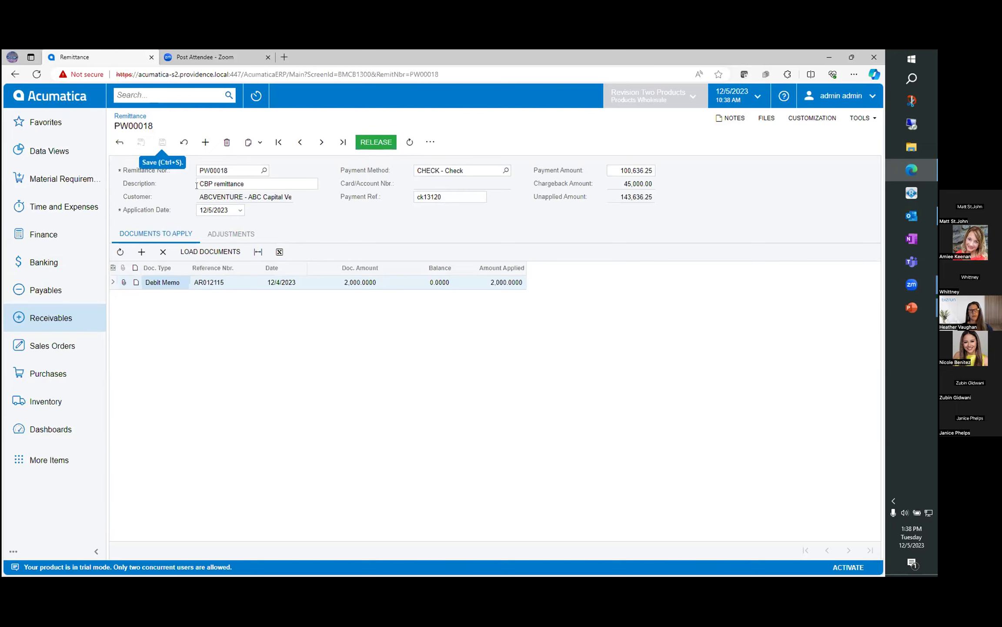
# - Review the documents applied on remittance PW00017, and return to PW00018 to check its documents and adjustments
pyautogui.click(264, 170)
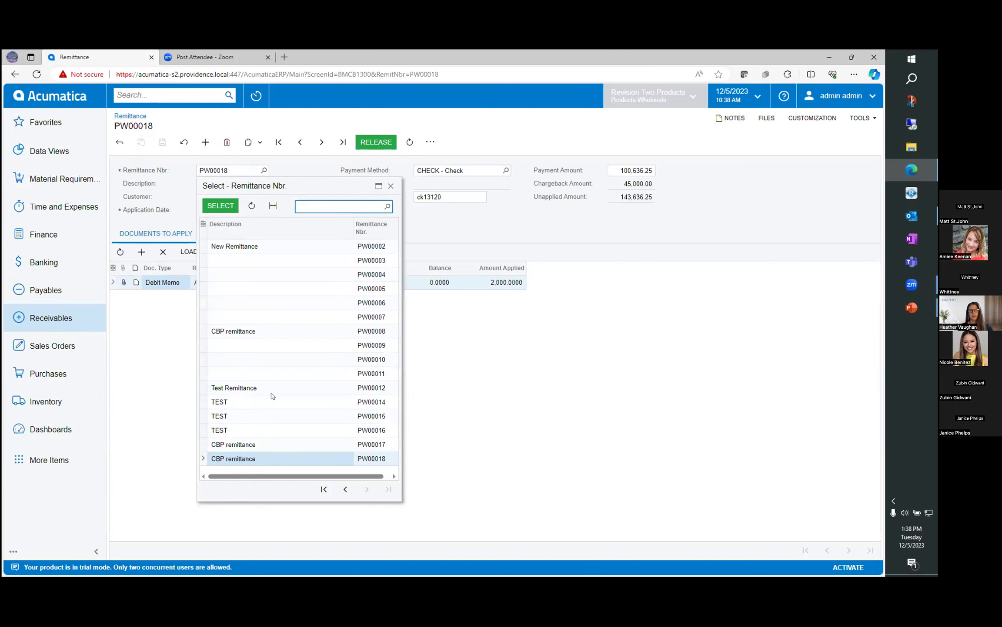
pyautogui.doubleClick(316, 444)
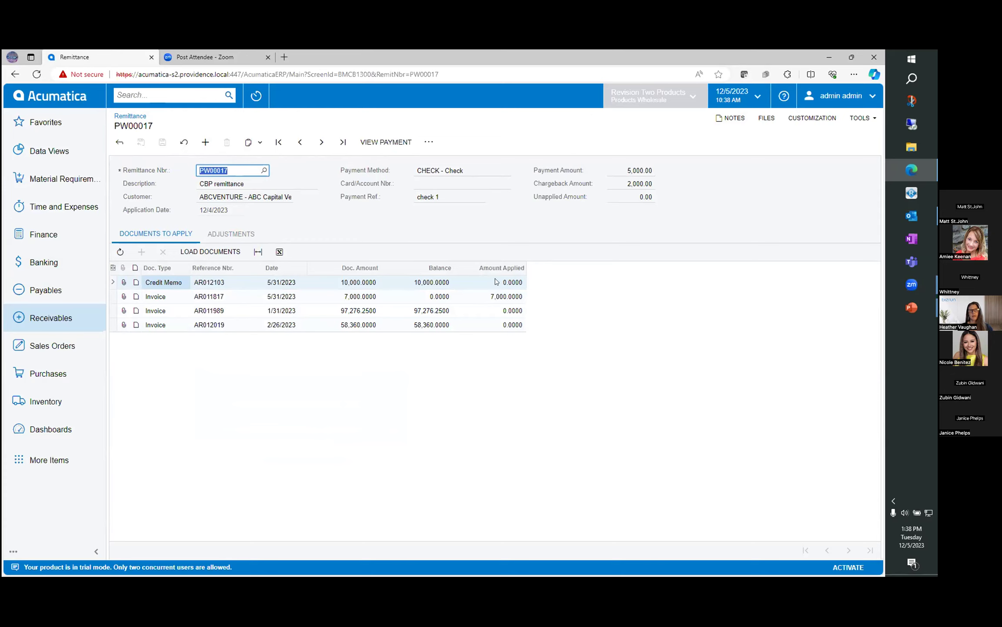
pyautogui.click(264, 170)
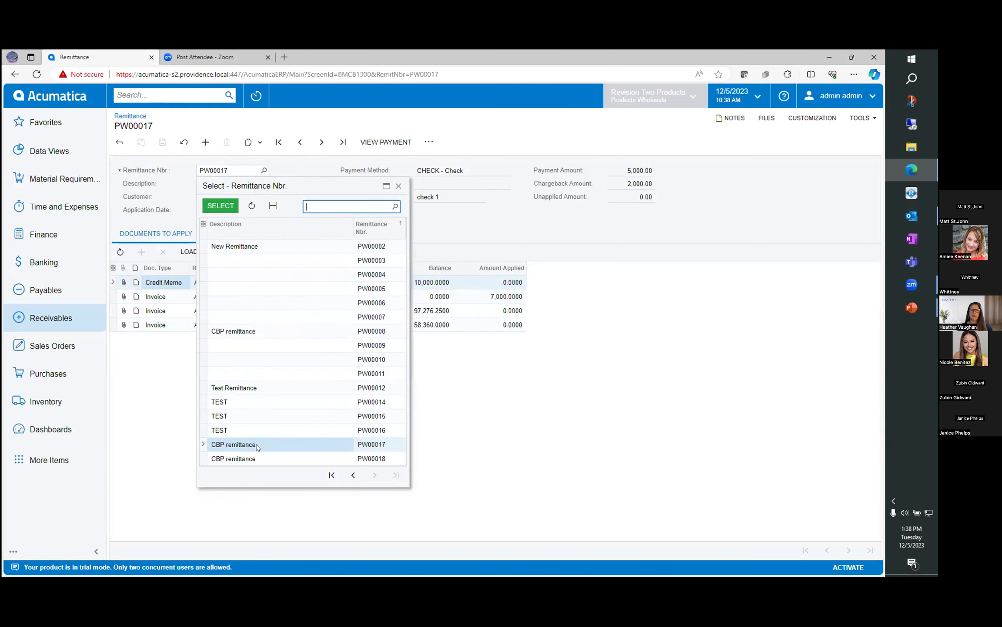
pyautogui.doubleClick(258, 458)
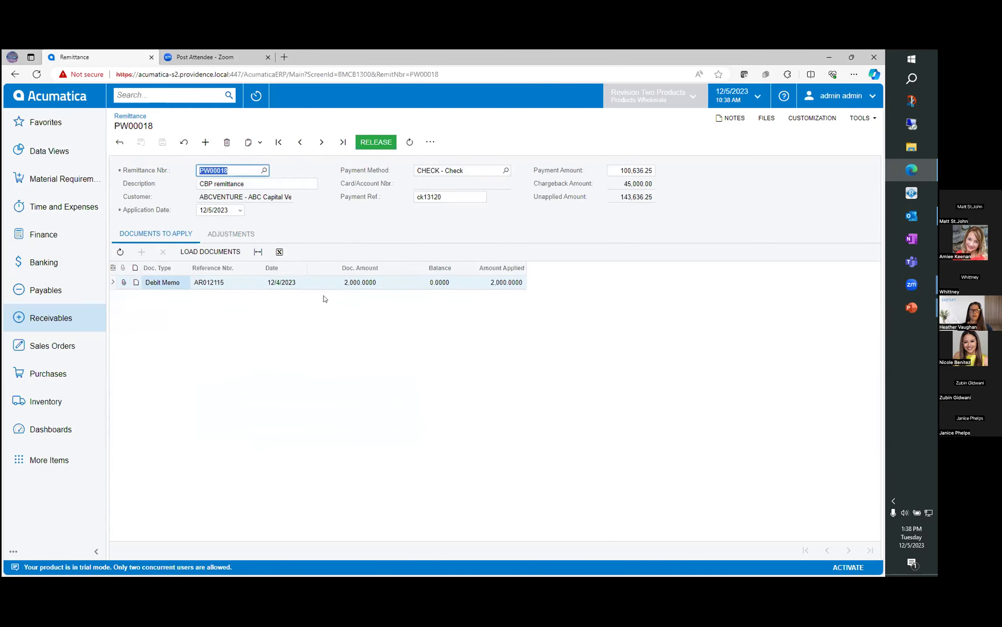
pyautogui.click(120, 252)
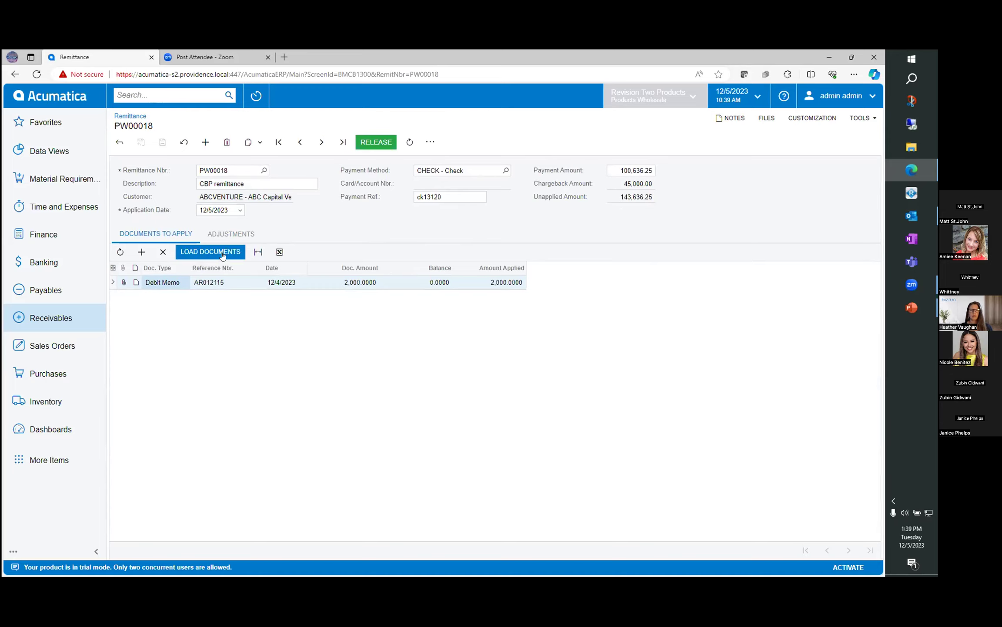
pyautogui.click(231, 234)
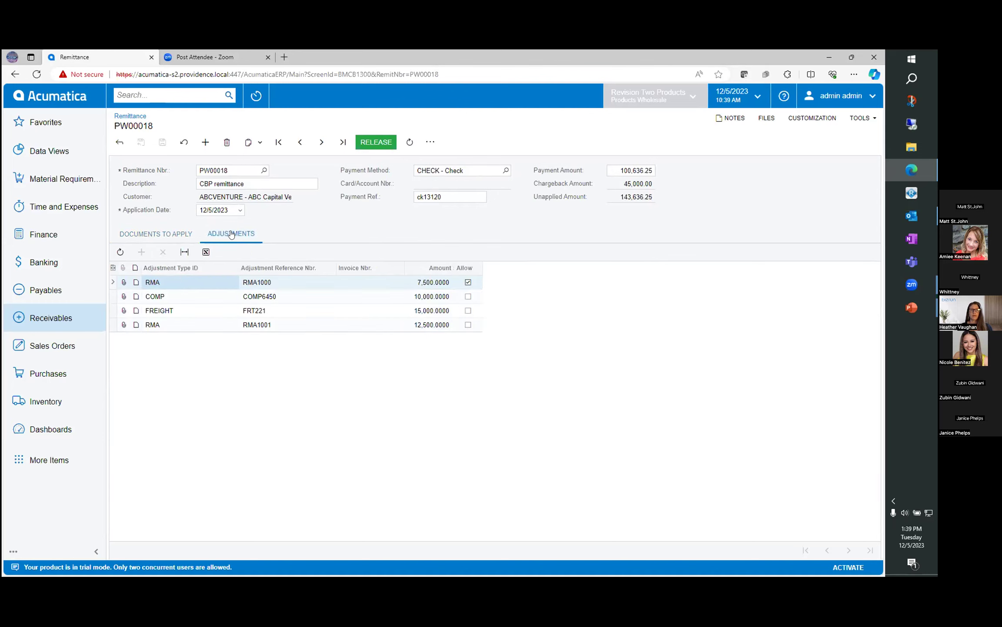
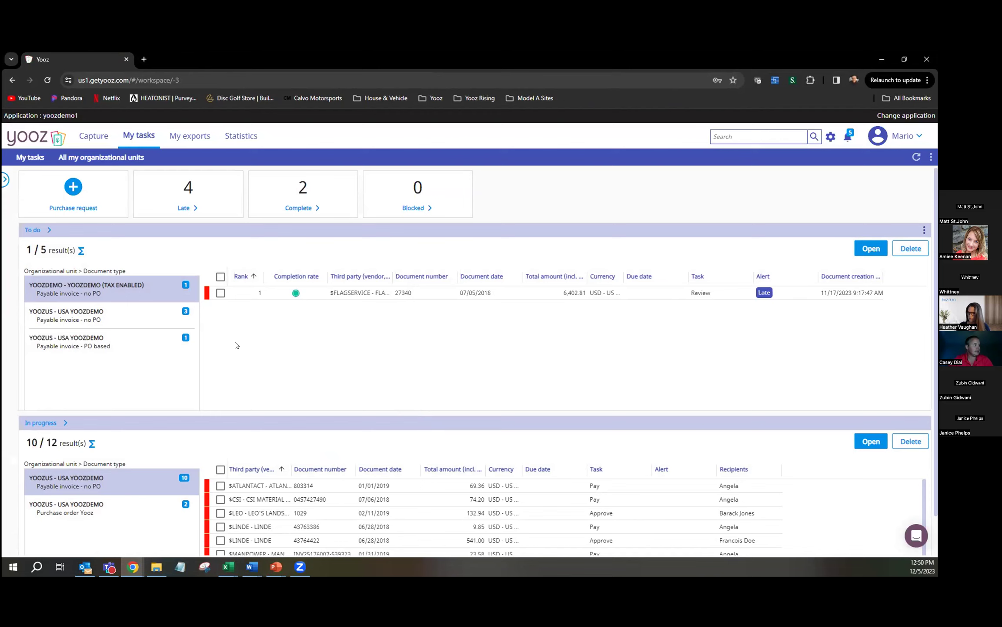
# - In Yooz, examine the organizational unit filter choices and the To do and In progress document lists
pyautogui.click(4, 179)
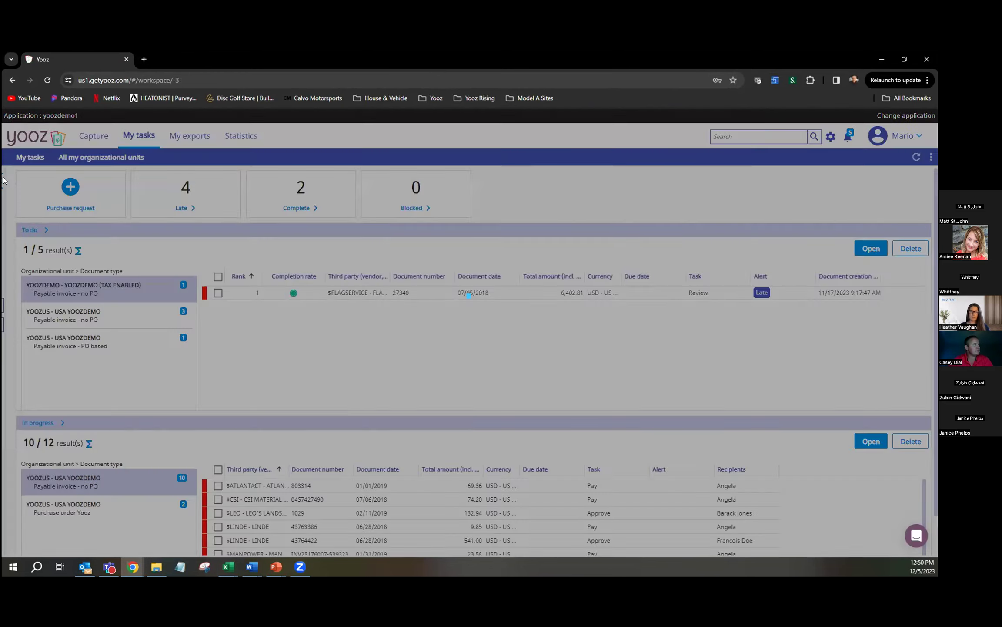
pyautogui.click(79, 214)
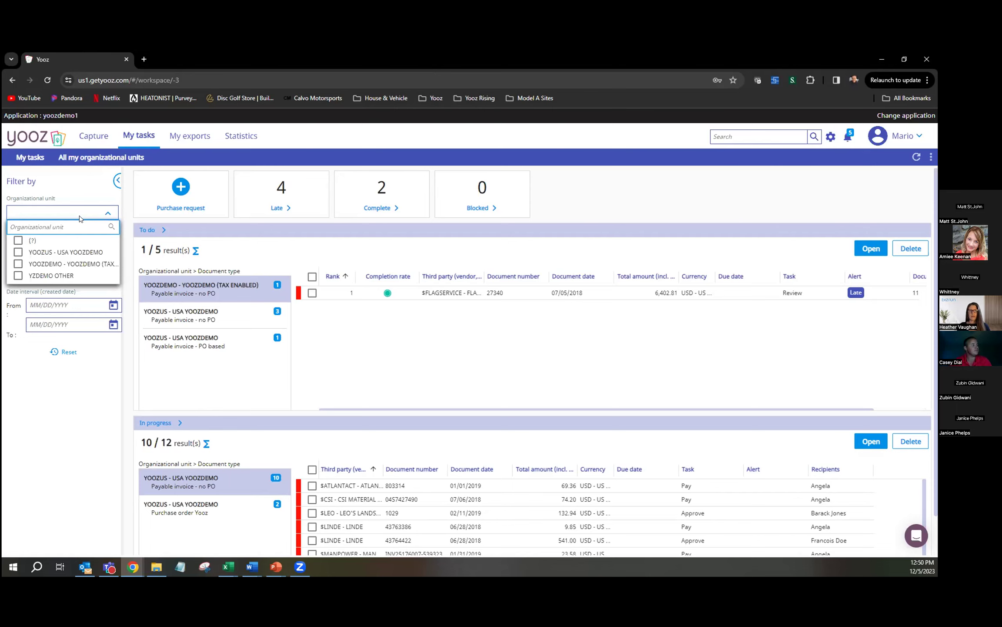
pyautogui.click(79, 217)
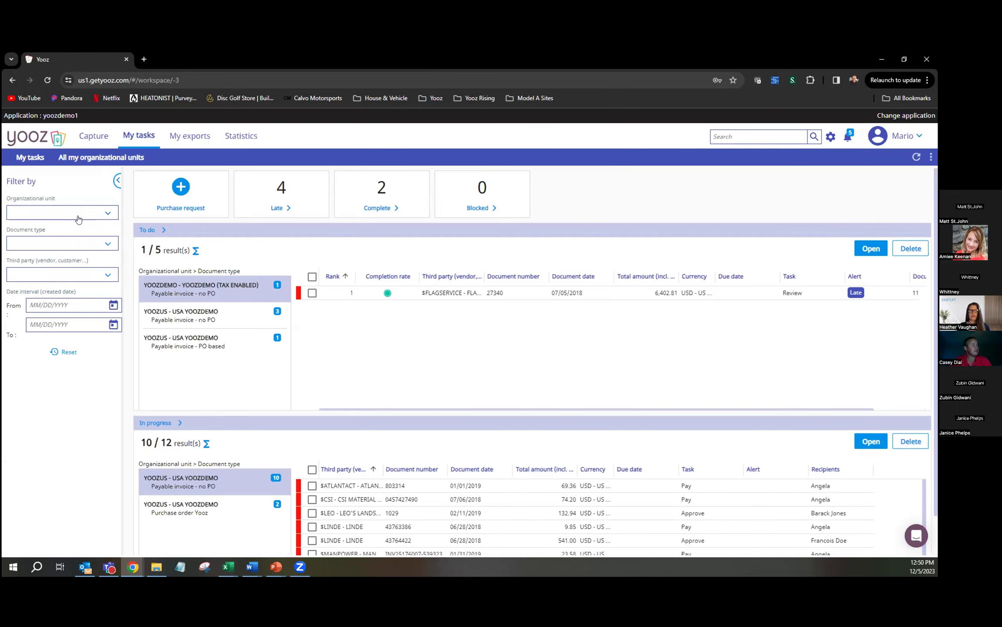
pyautogui.click(117, 187)
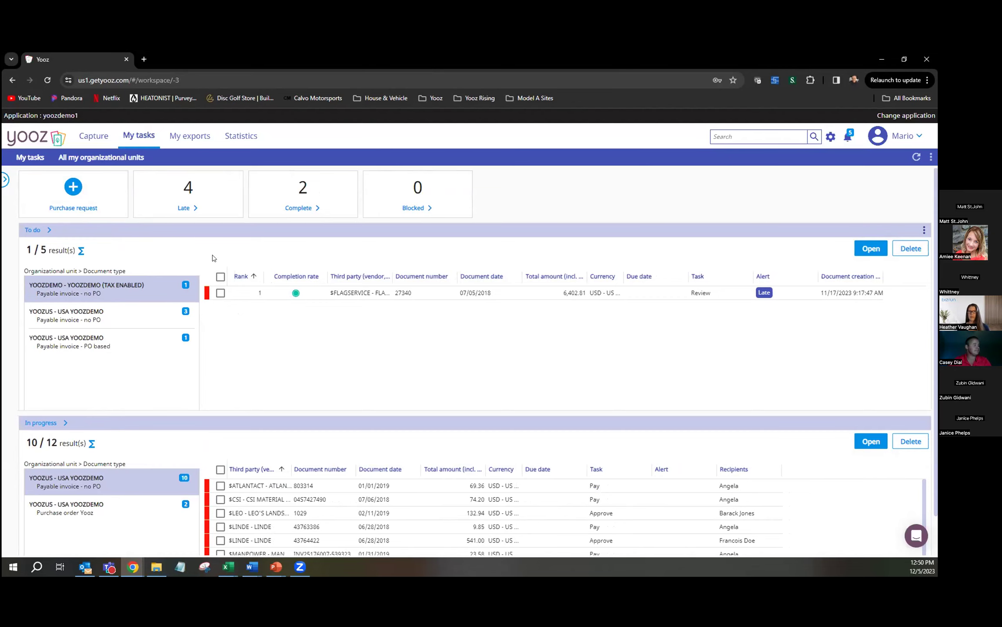
pyautogui.scroll(-1, 268, 380)
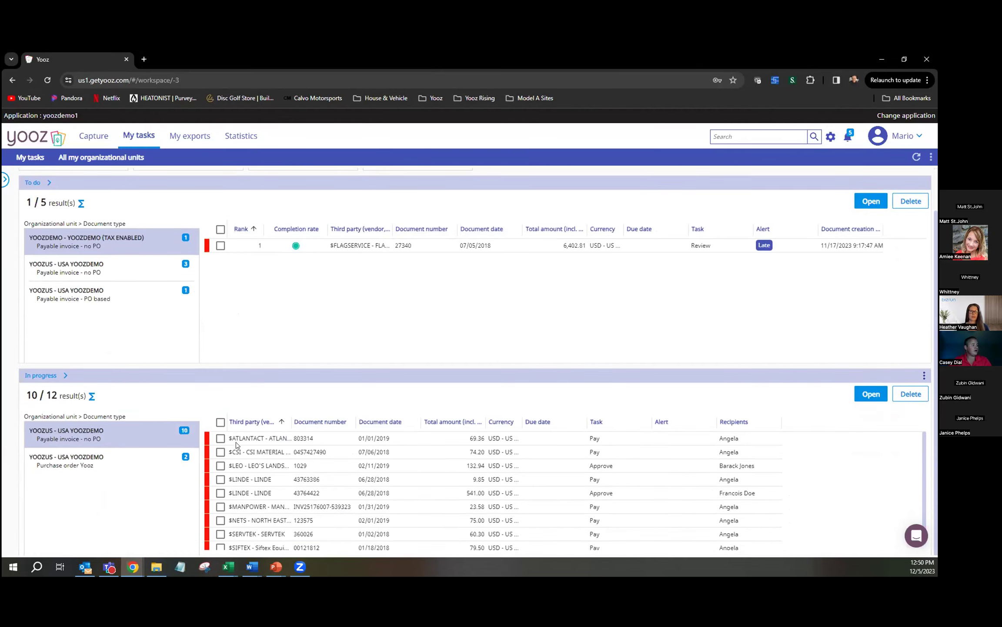
pyautogui.scroll(-2, 236, 441)
pyautogui.scroll(2, 226, 411)
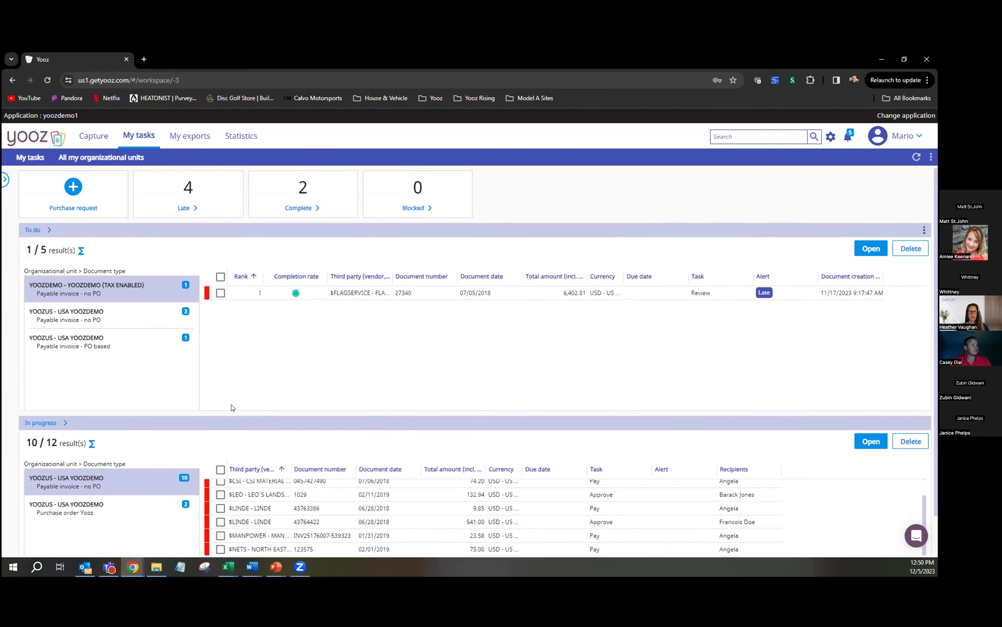
pyautogui.scroll(-1, 235, 407)
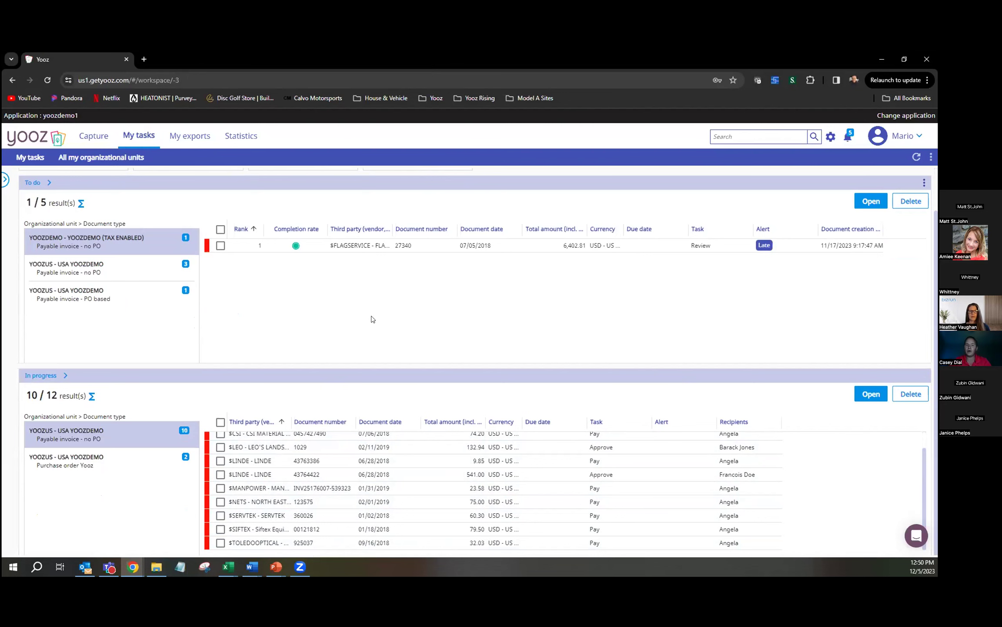
pyautogui.scroll(1, 371, 319)
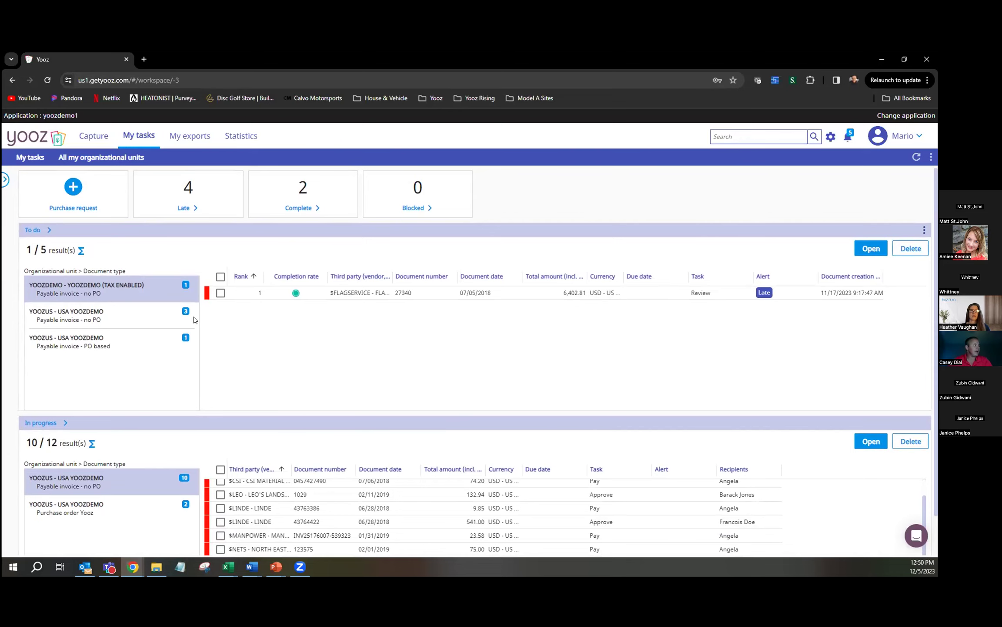
# - Open the Capture workspace and set the file upload's organizational unit to YOOZUS - USA YOOZDEMO
pyautogui.click(99, 146)
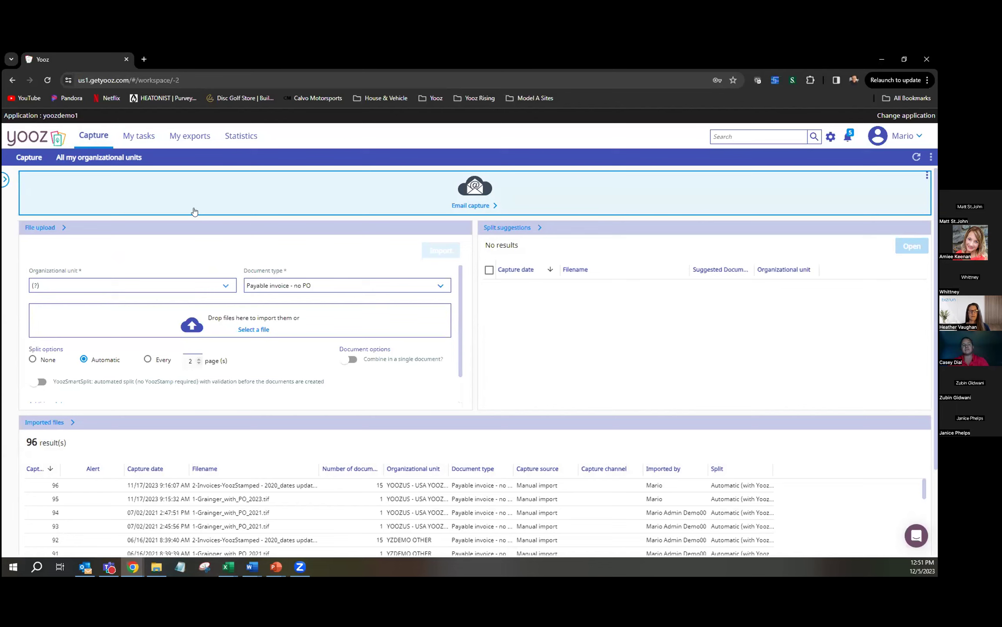
pyautogui.click(170, 289)
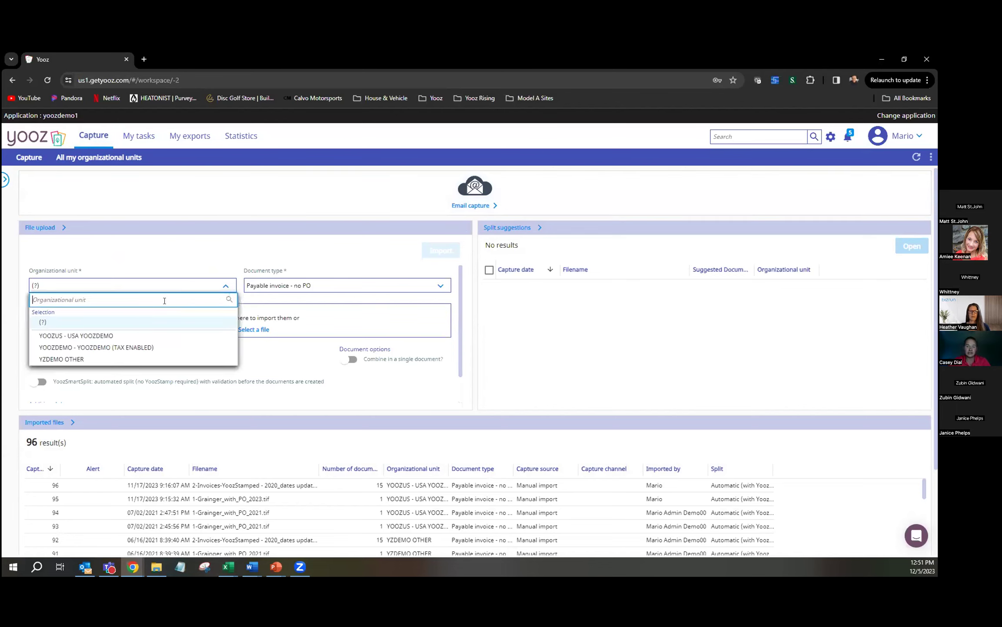
pyautogui.click(150, 334)
# - Select the file 1-Grainger_with_PO_2023 from the 1 Yooz Rising folder for upload
pyautogui.click(265, 329)
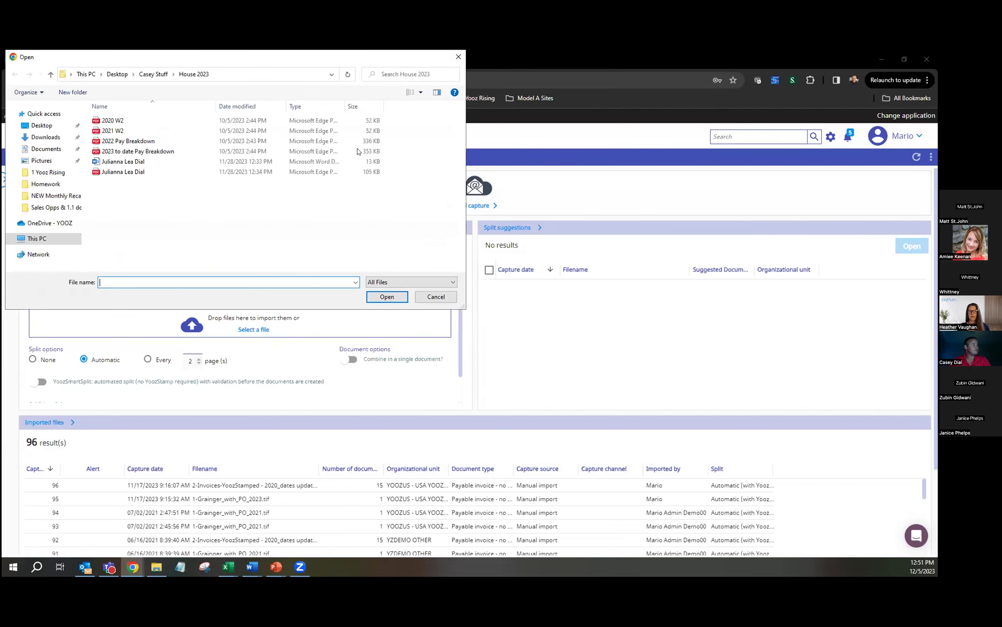
pyautogui.press('Escape')
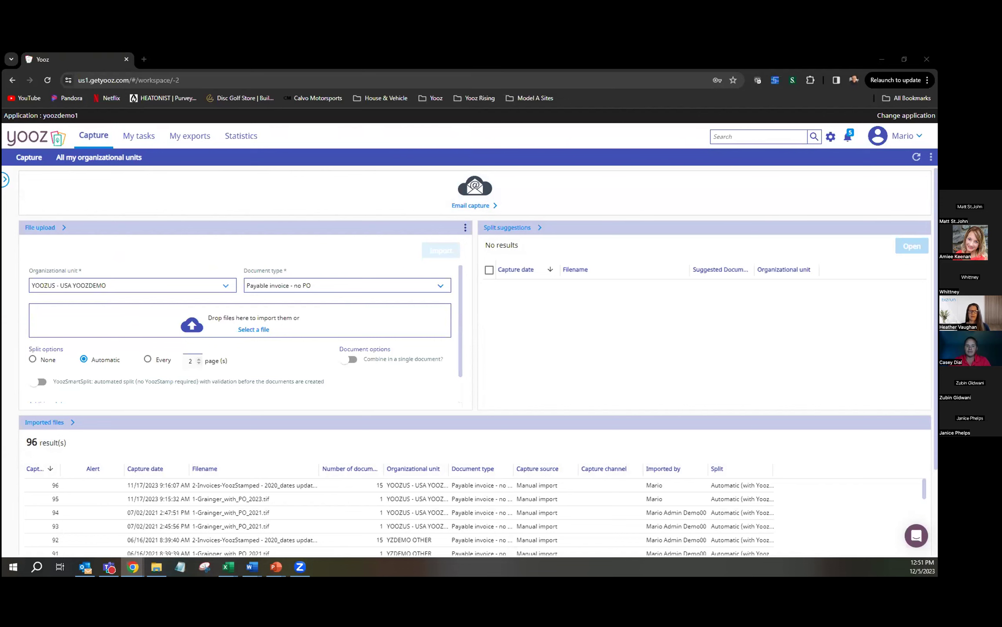
pyautogui.press('Return')
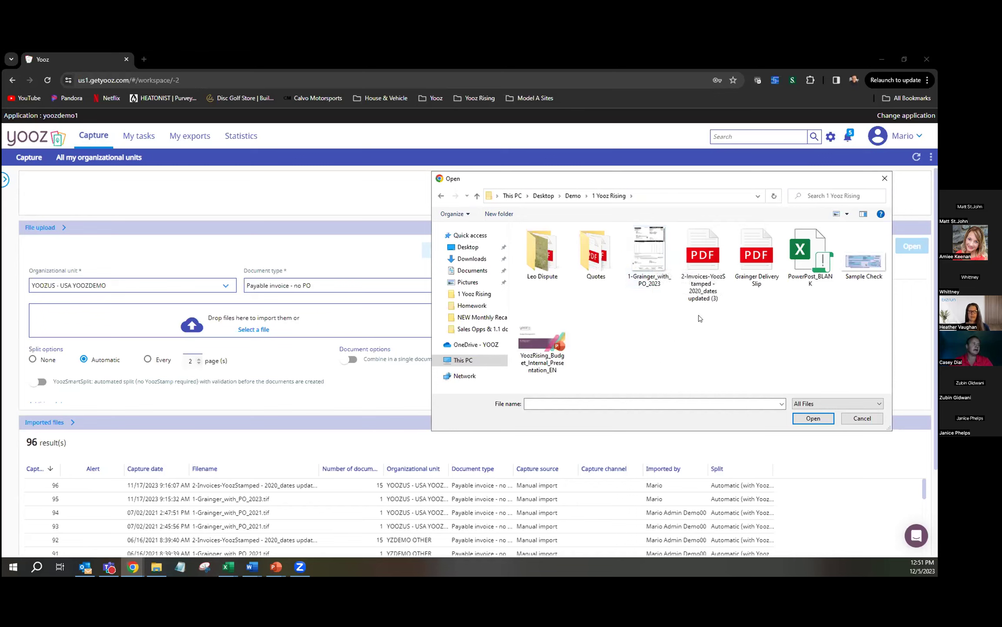
pyautogui.click(651, 270)
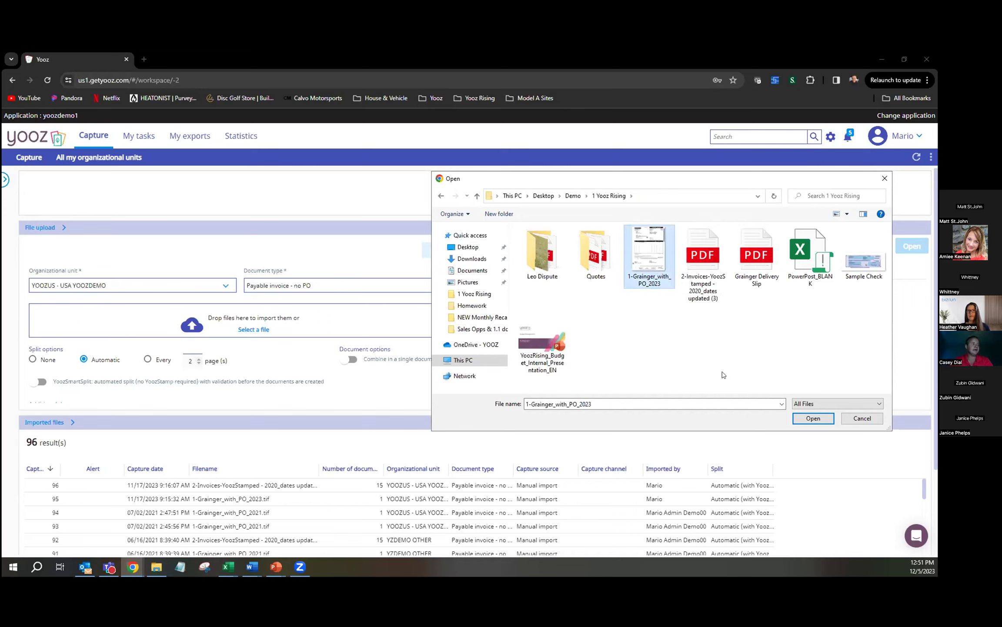
pyautogui.click(813, 418)
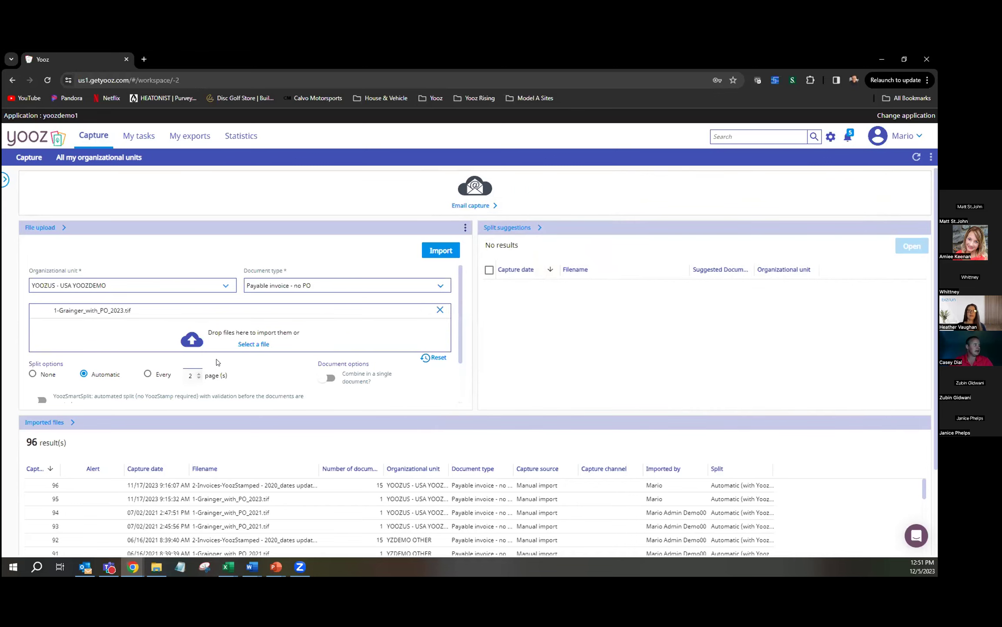
# - Add a red Highlight Color as additional data for the upload and import the file
pyautogui.scroll(-2, 239, 360)
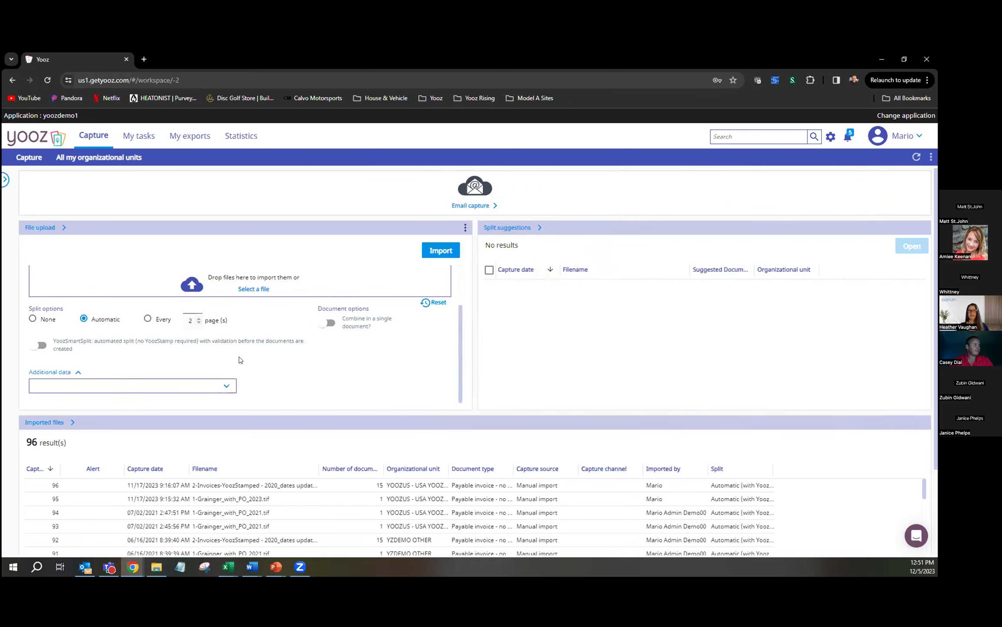
pyautogui.click(190, 384)
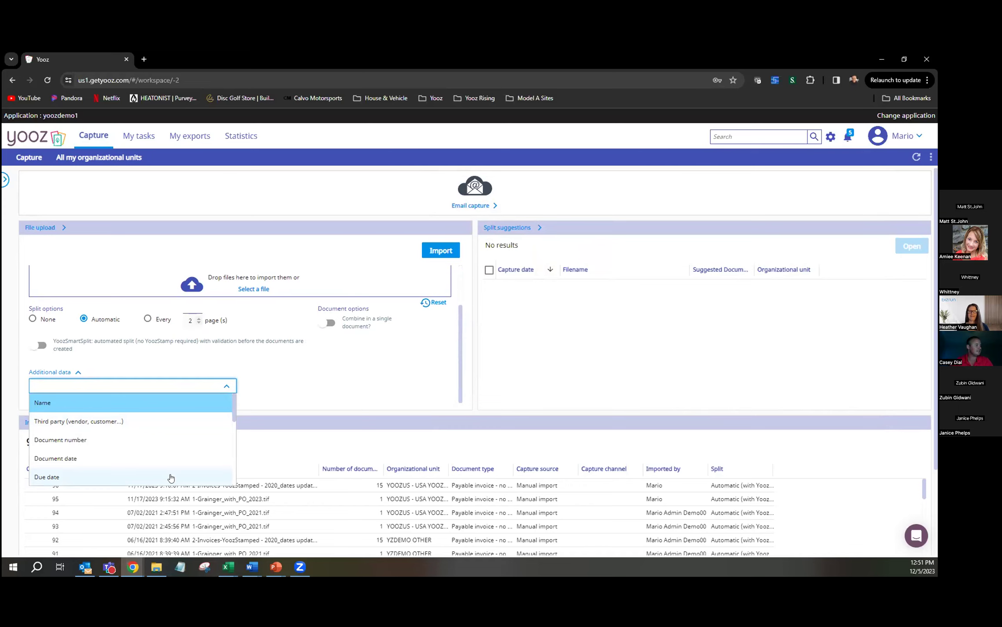
pyautogui.scroll(-5, 175, 456)
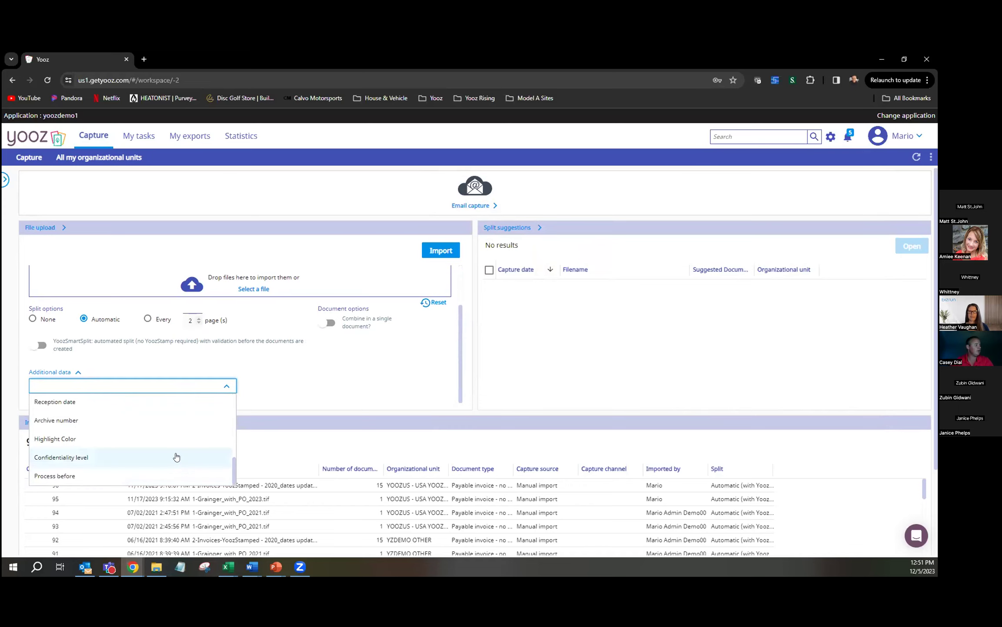
pyautogui.click(174, 438)
pyautogui.click(261, 387)
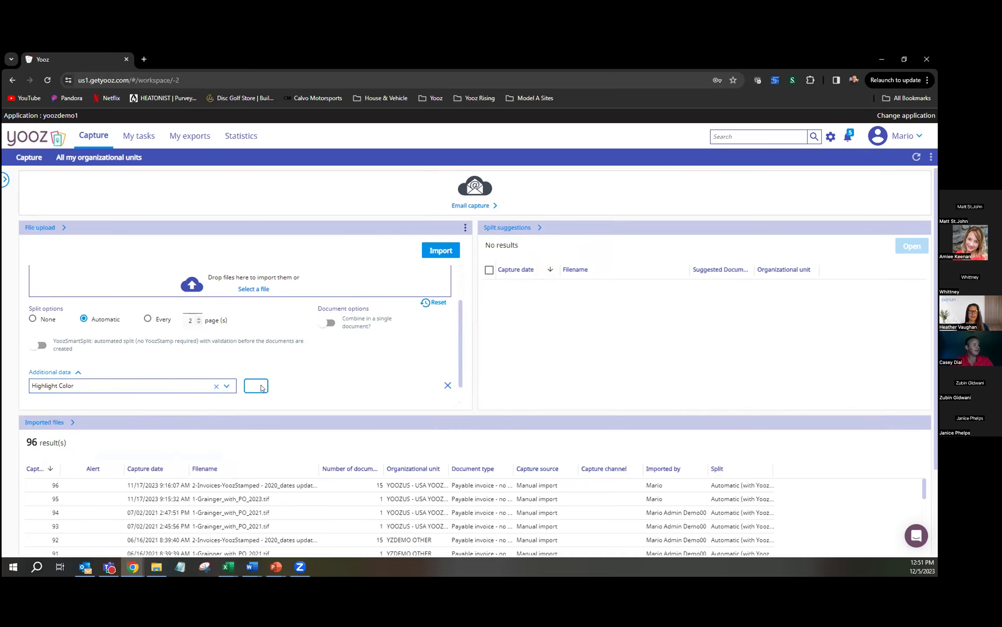
pyautogui.click(262, 388)
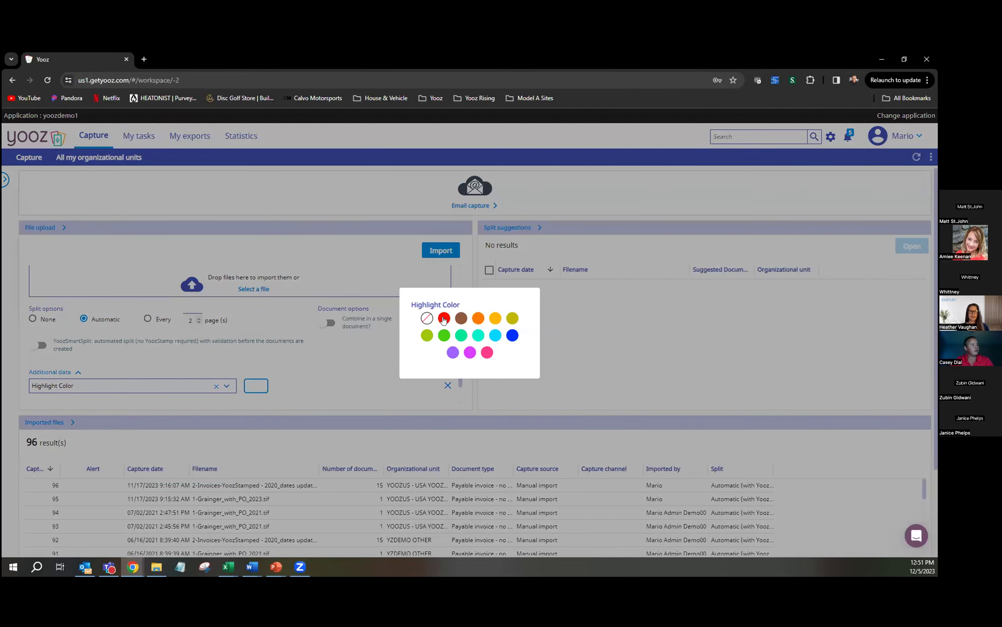
pyautogui.click(444, 319)
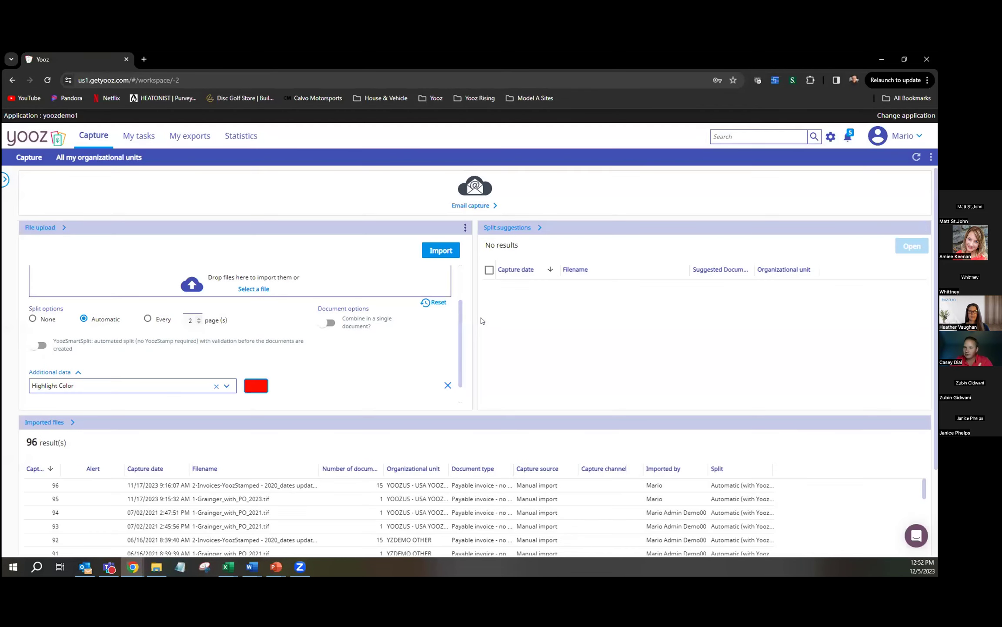
pyautogui.click(441, 251)
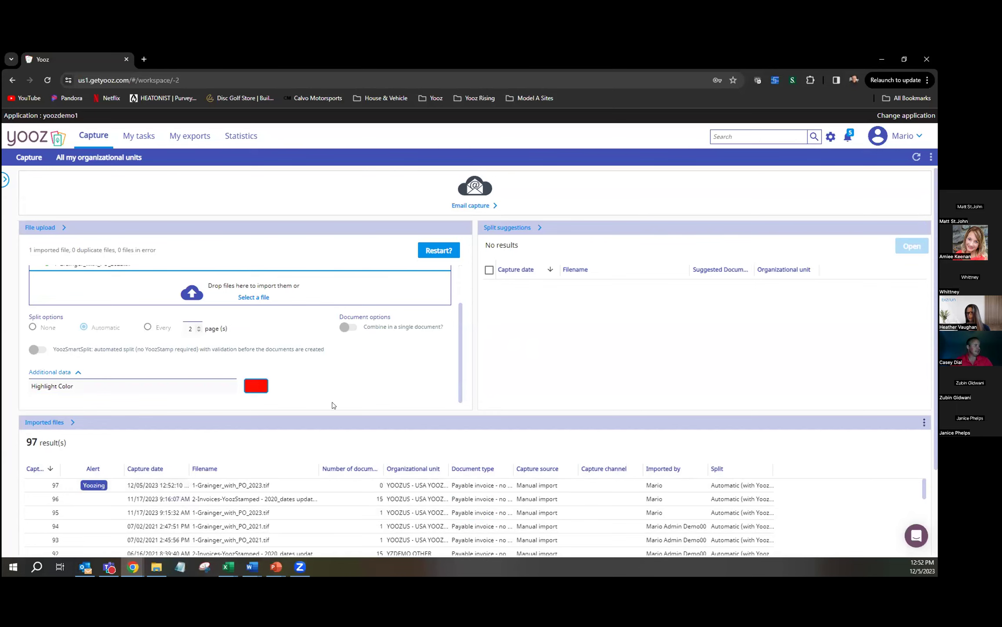
# - In the process and workflow settings, examine the review and approval routes of the Payables invoice/credit process
pyautogui.click(831, 138)
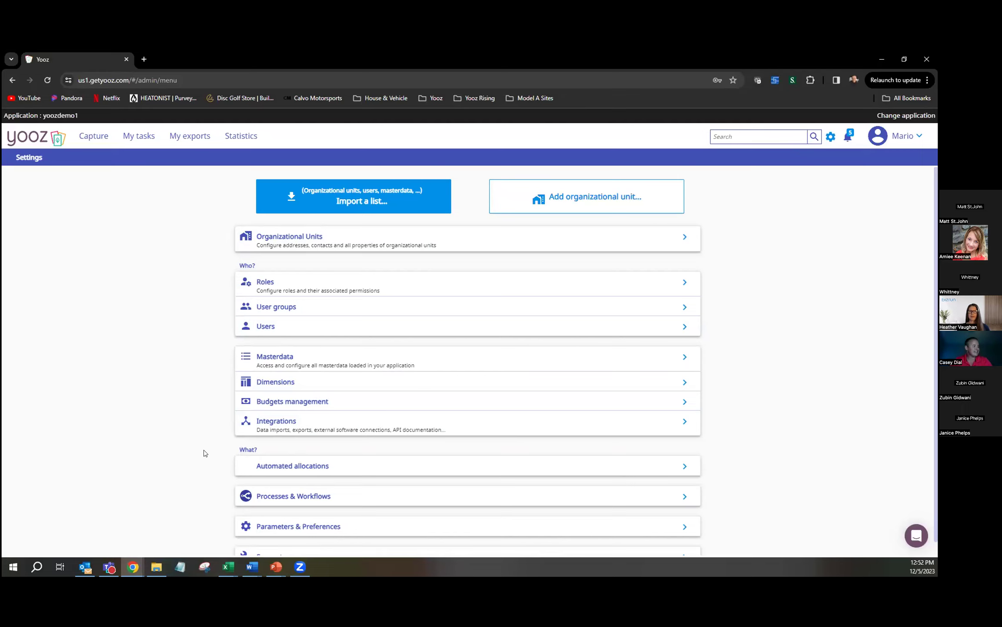
pyautogui.click(280, 502)
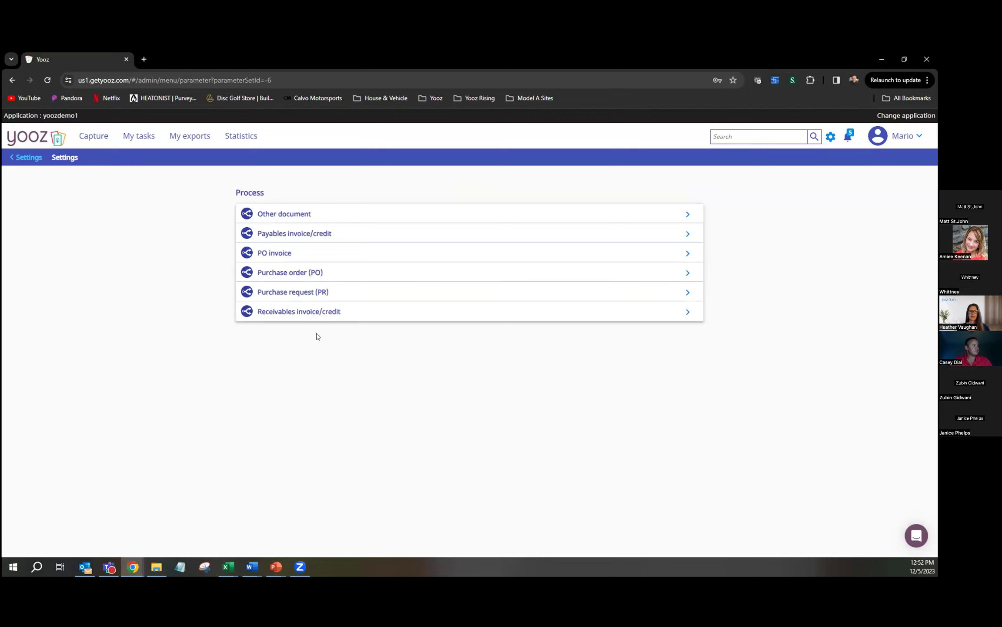
pyautogui.click(329, 234)
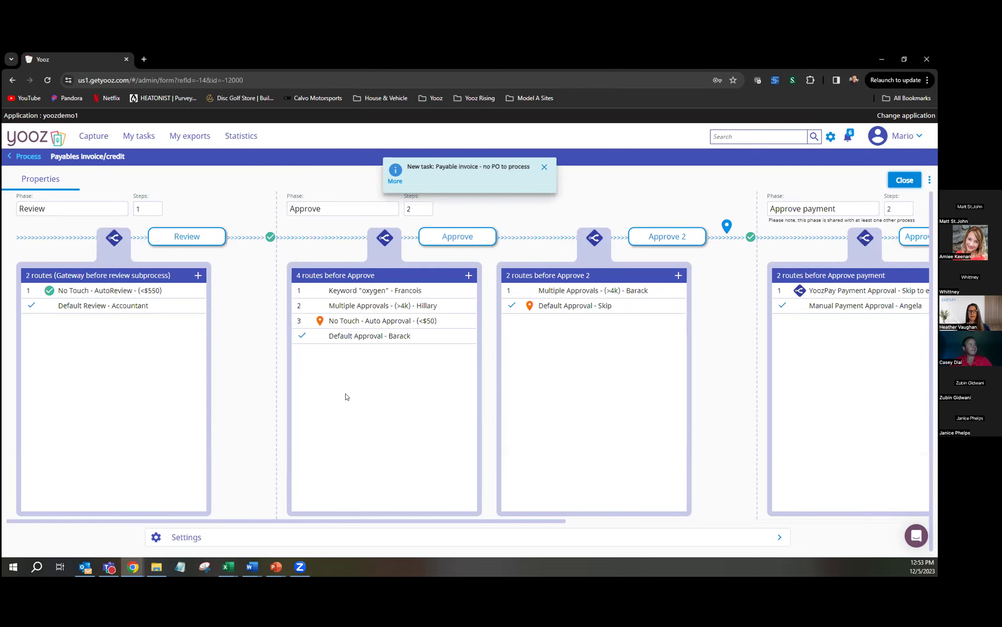
pyautogui.click(428, 177)
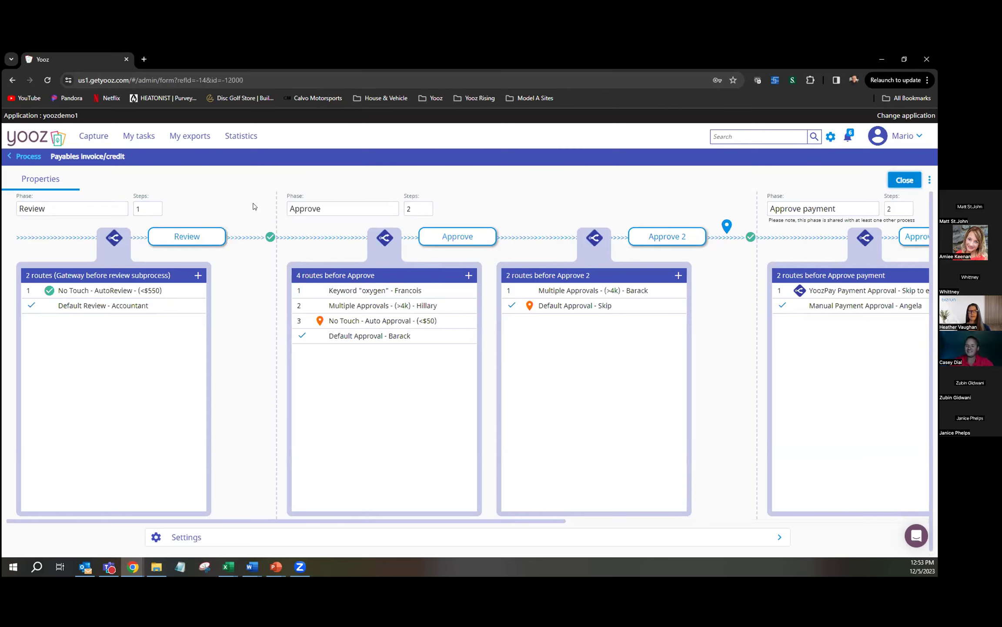
# - Show the To do tasks for all organizational units and open the newly captured Grainger invoice's PO match review
pyautogui.click(139, 138)
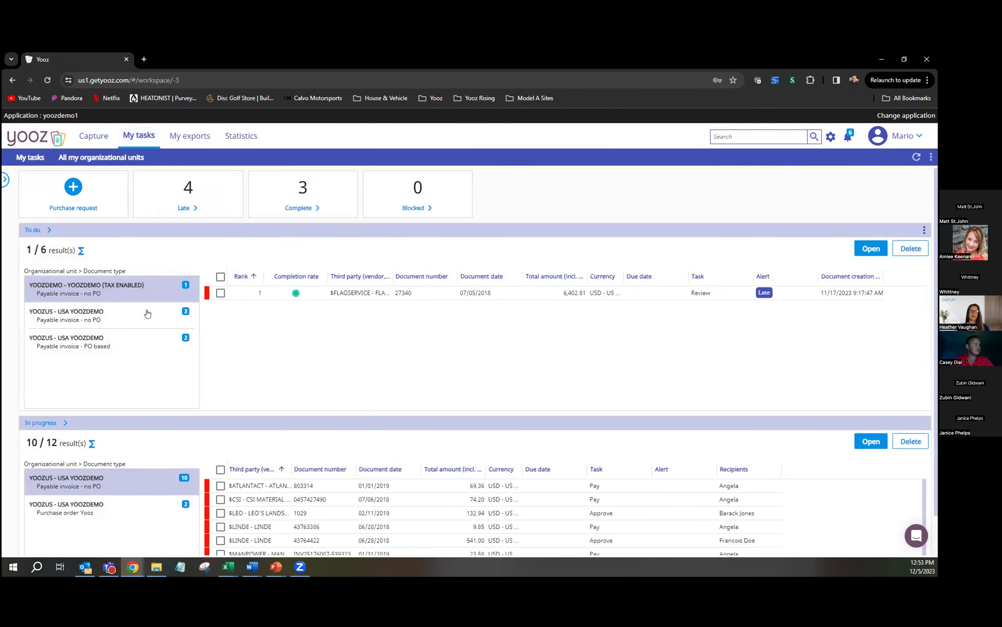
pyautogui.click(147, 342)
pyautogui.click(147, 342)
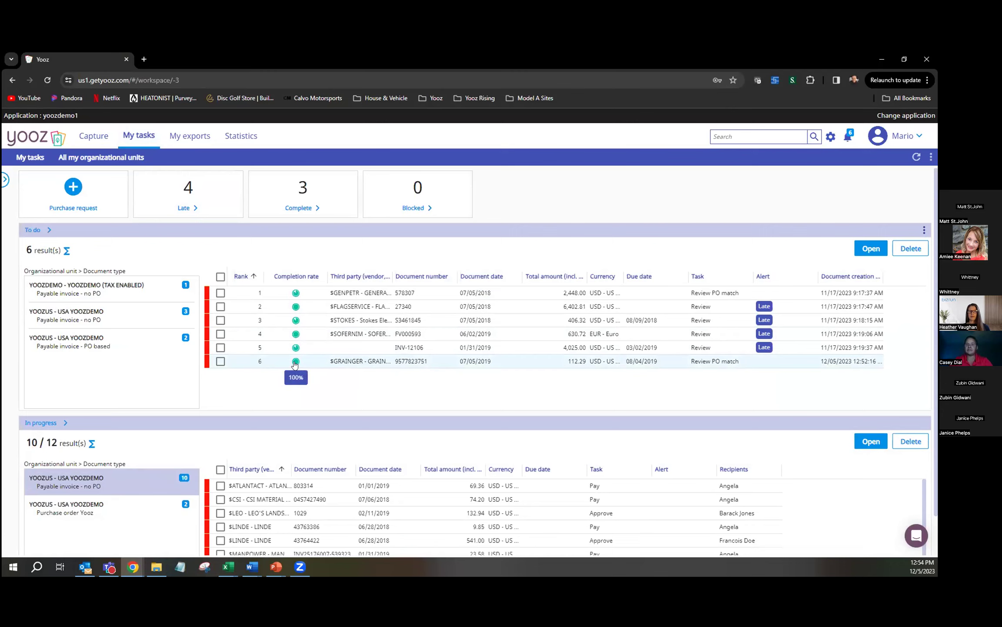
pyautogui.doubleClick(325, 363)
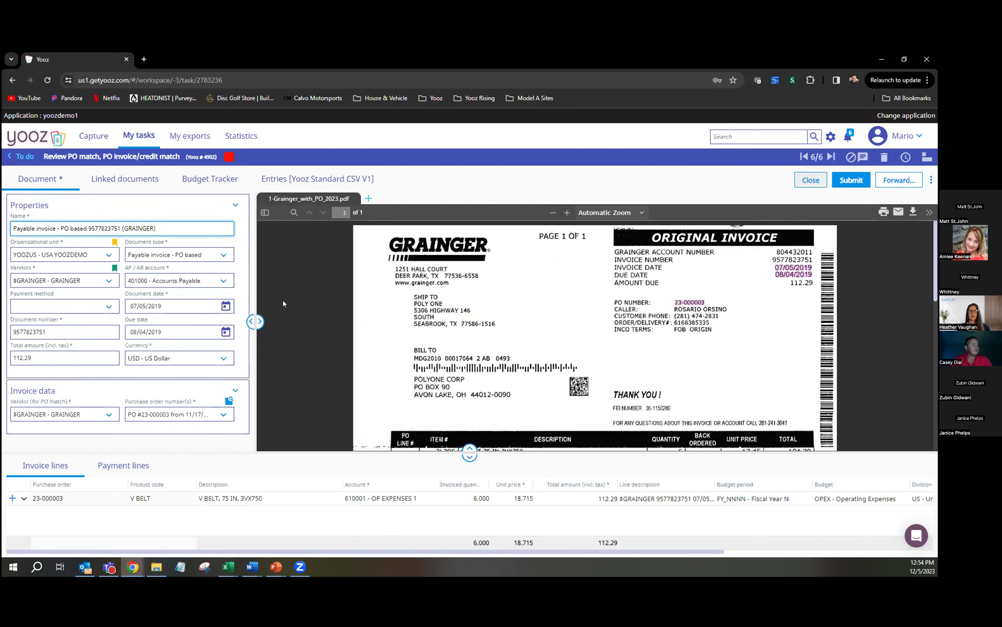
# - Clear the document date and recapture 07/05/2019 from the invoice date on the scanned Grainger invoice
pyautogui.click(197, 307)
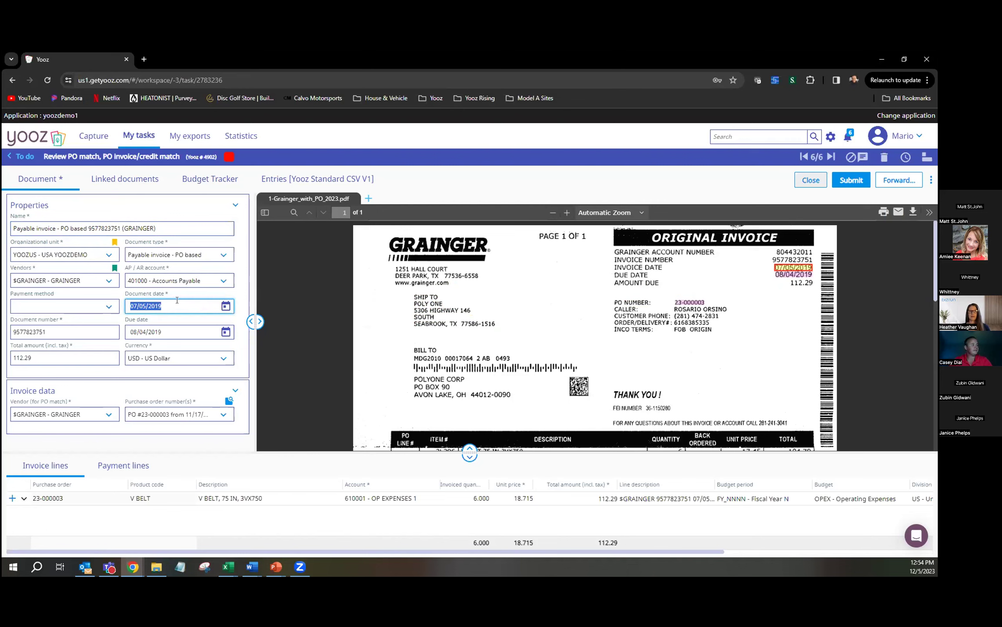
pyautogui.press('BackSpace')
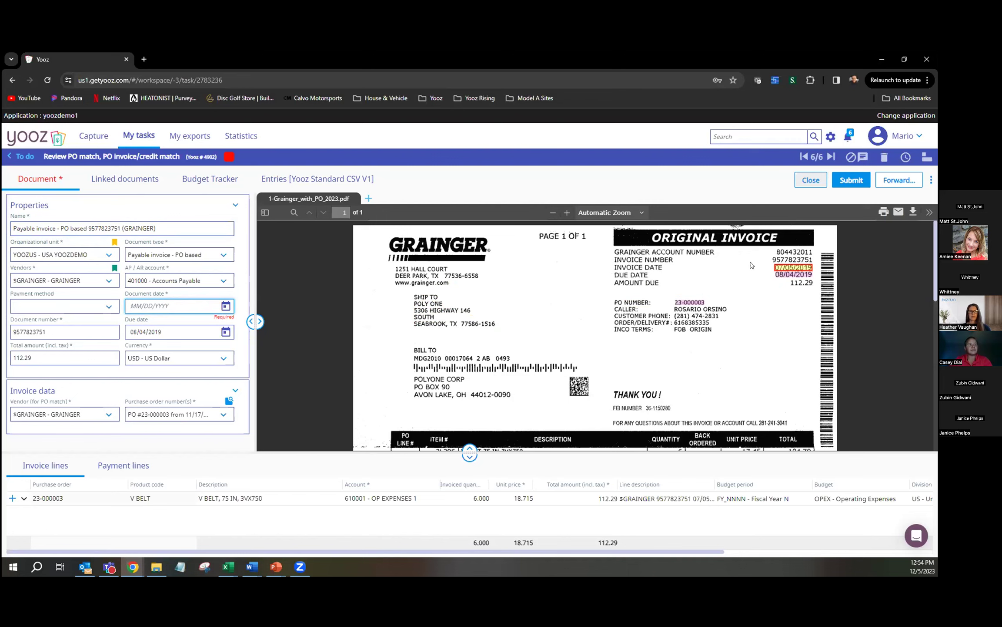
pyautogui.click(782, 267)
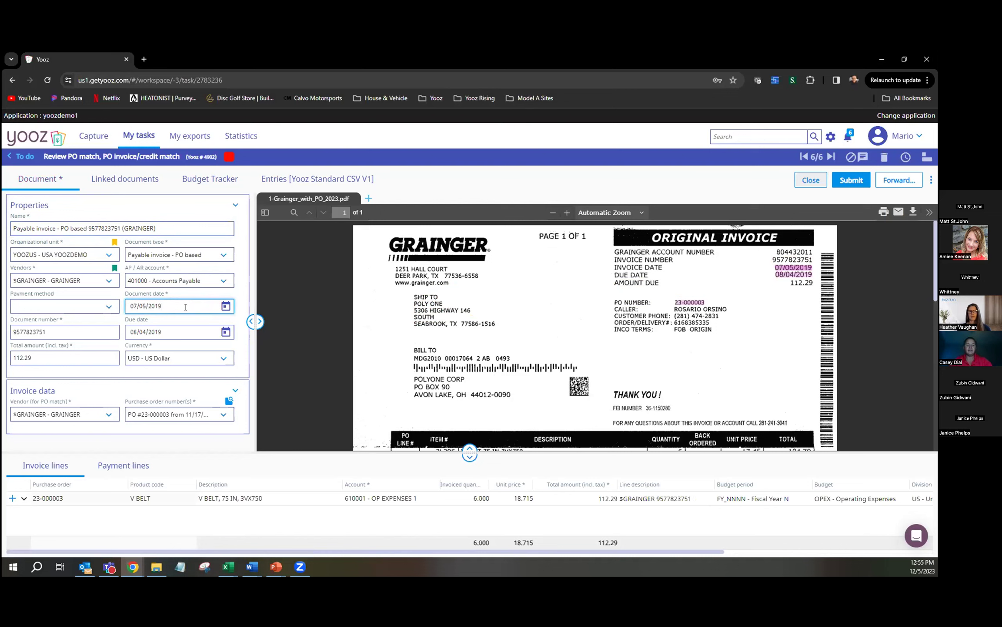
# - Check the document number, due date, total amount and line item against the scanned Grainger invoice
pyautogui.press('Tab')
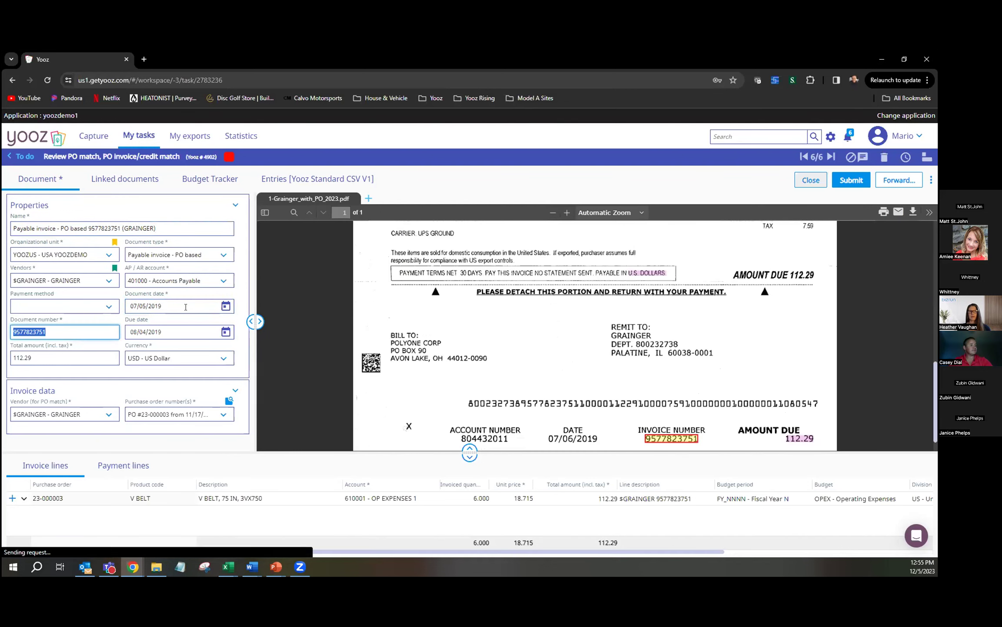
pyautogui.press('Tab')
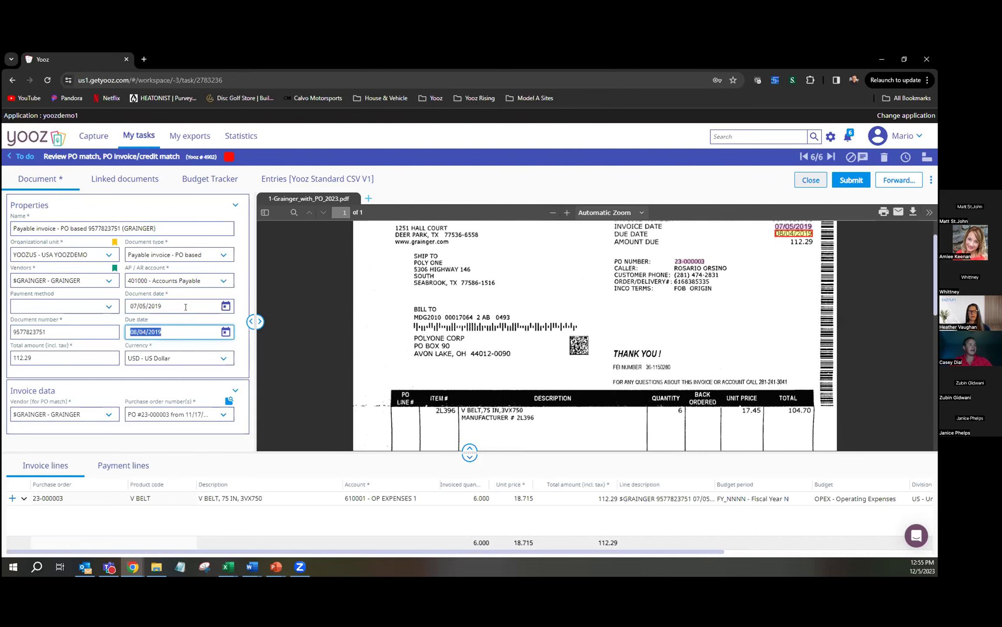
pyautogui.press('Tab')
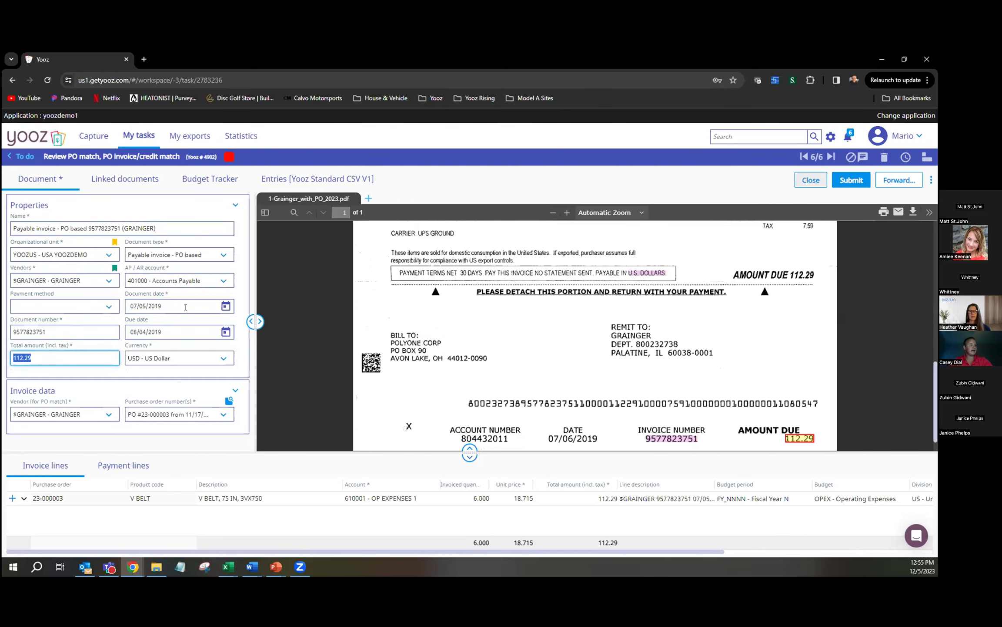
pyautogui.press('Tab')
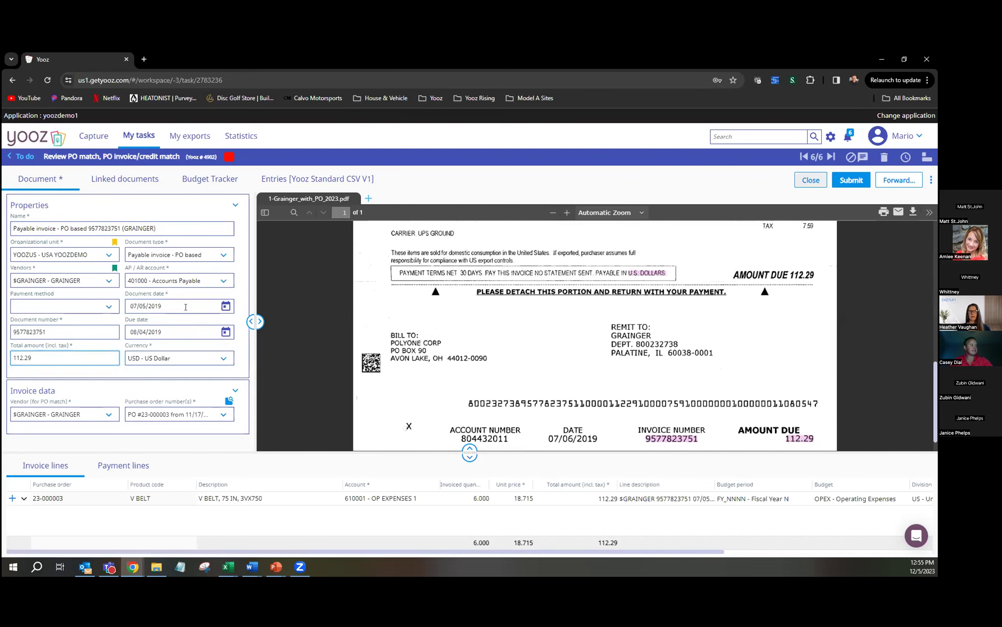
pyautogui.scroll(5, 358, 344)
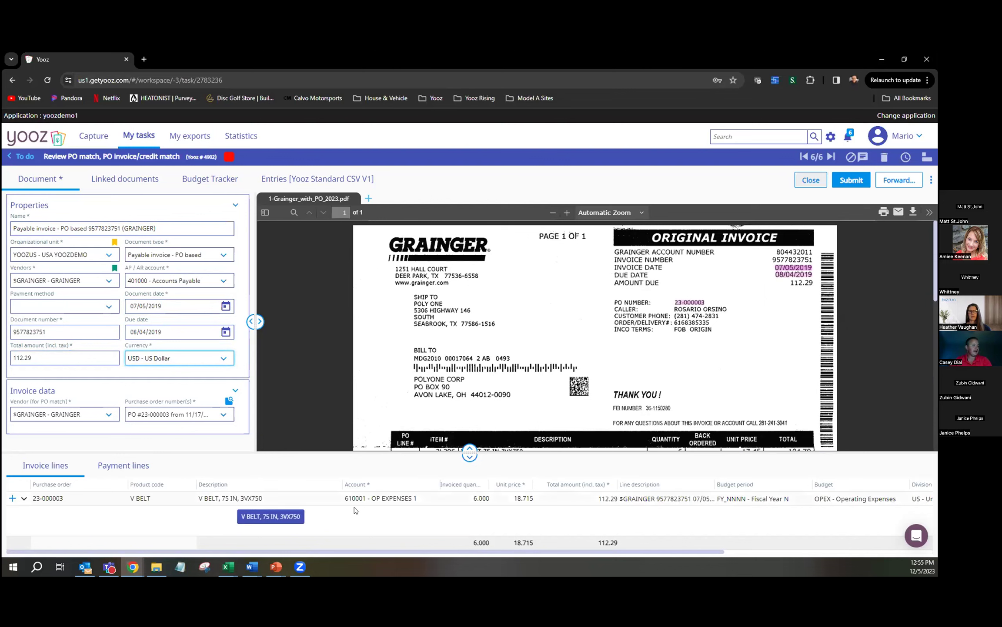
pyautogui.scroll(-1, 630, 403)
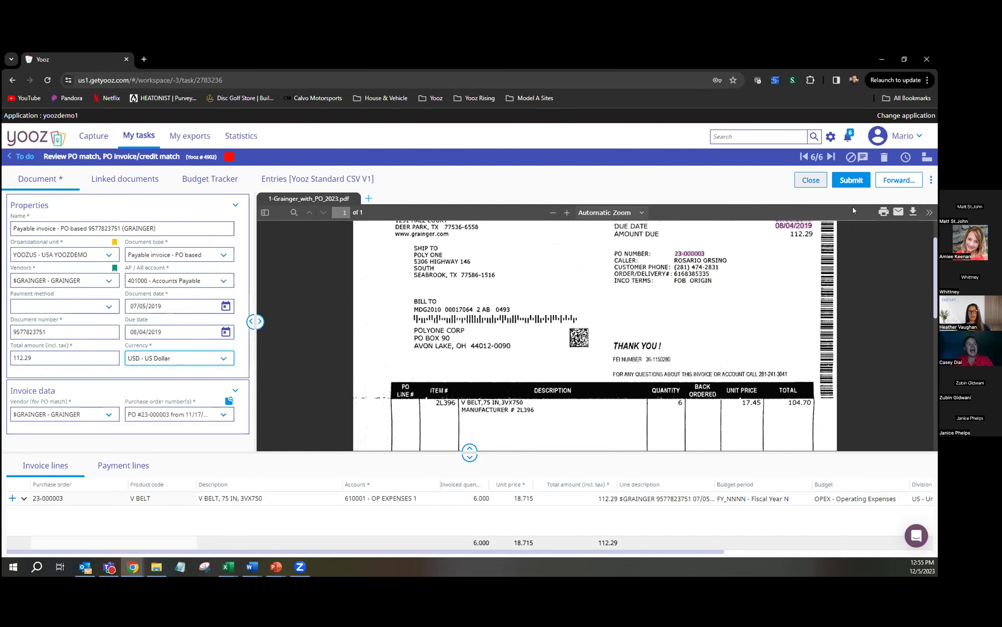
# - Open the invoice's comments and view the recipients that can be mentioned, leaving the comment empty
pyautogui.click(860, 159)
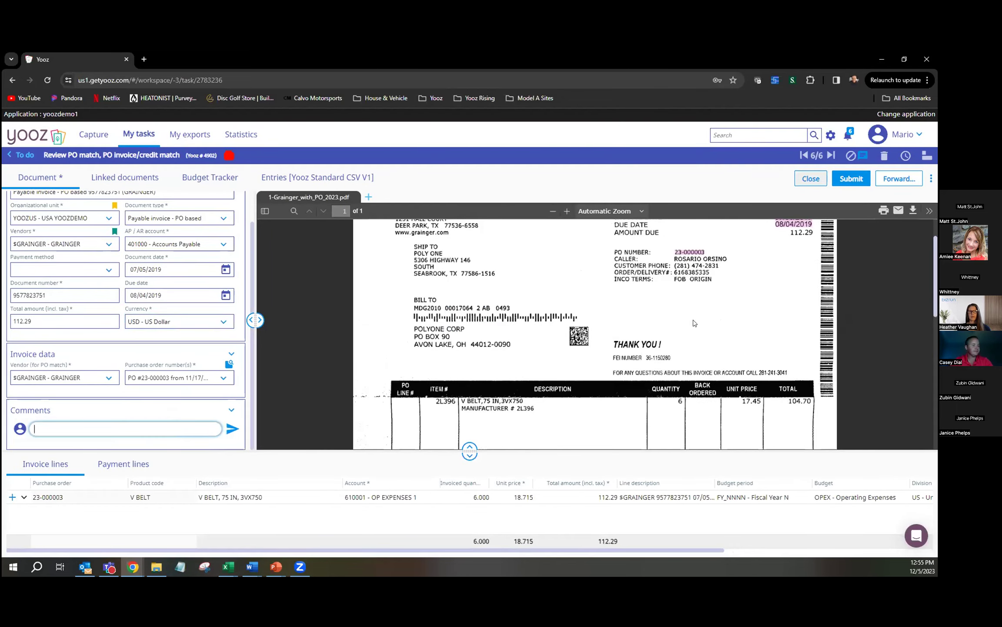
pyautogui.write('@')
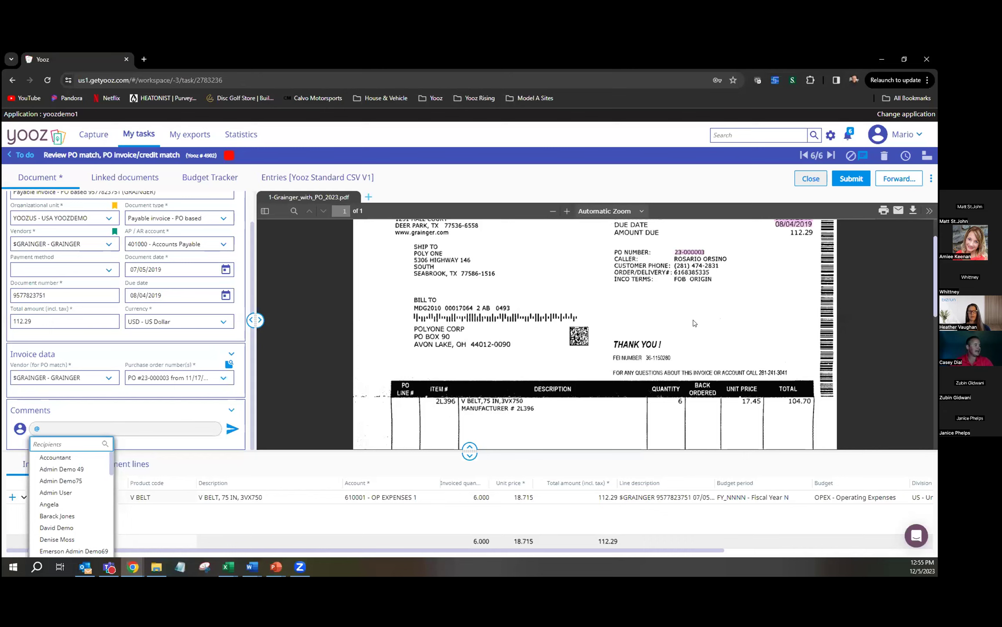
pyautogui.click(170, 428)
pyautogui.press('BackSpace')
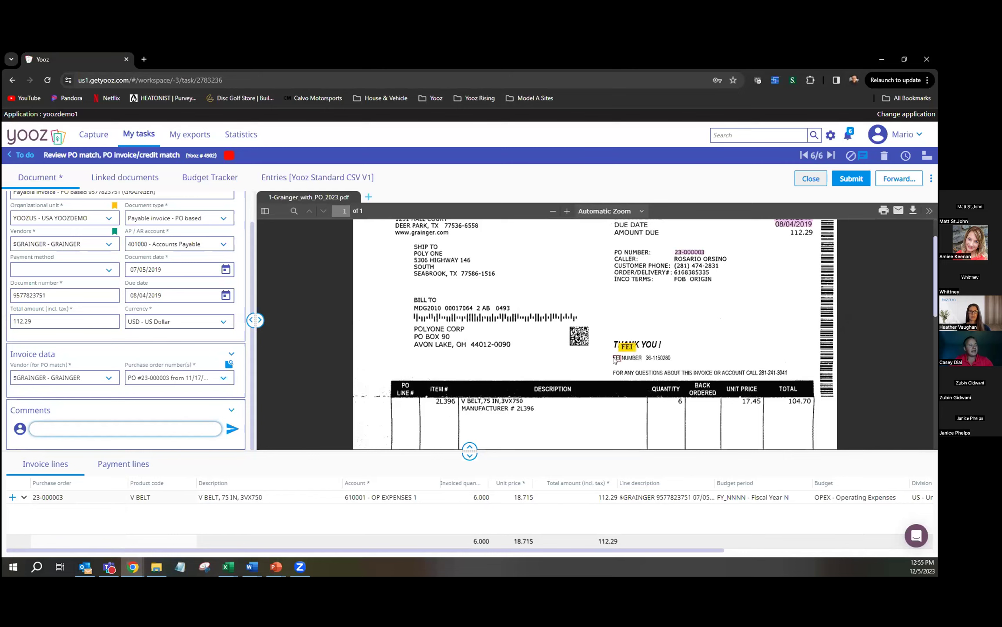
# - Post two comments captured from the scanned invoice: the FEI number line and the line about whom to call with questions
pyautogui.moveTo(615, 359); pyautogui.dragTo(672, 360)
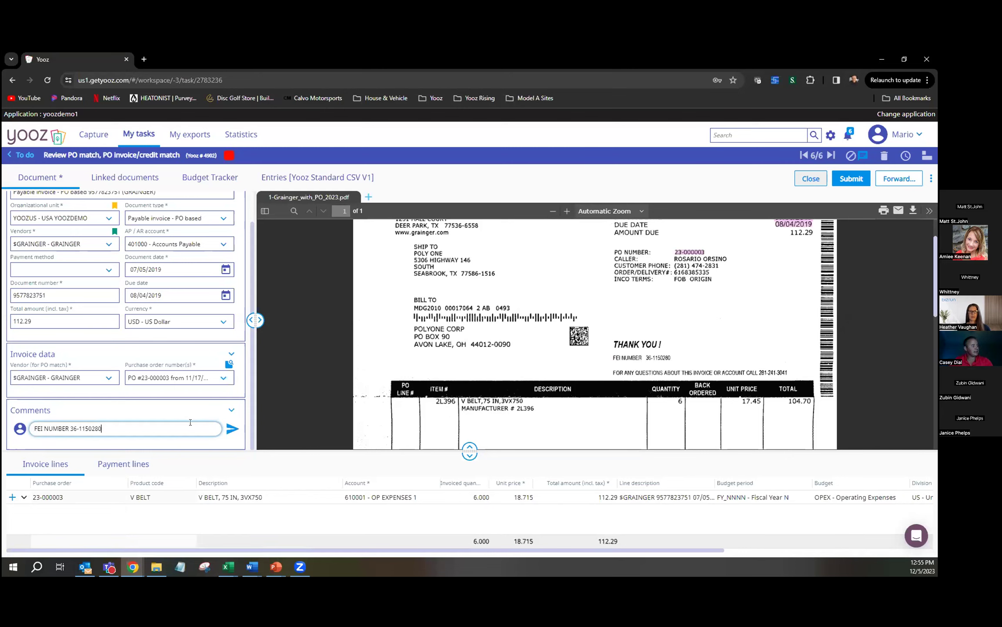
pyautogui.click(231, 431)
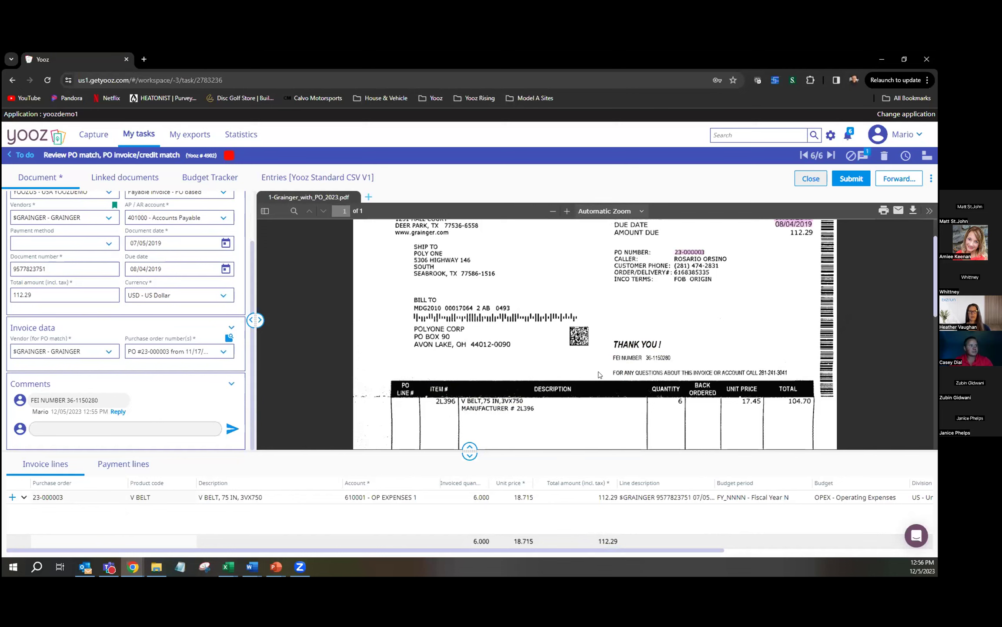
pyautogui.moveTo(607, 368); pyautogui.dragTo(181, 428)
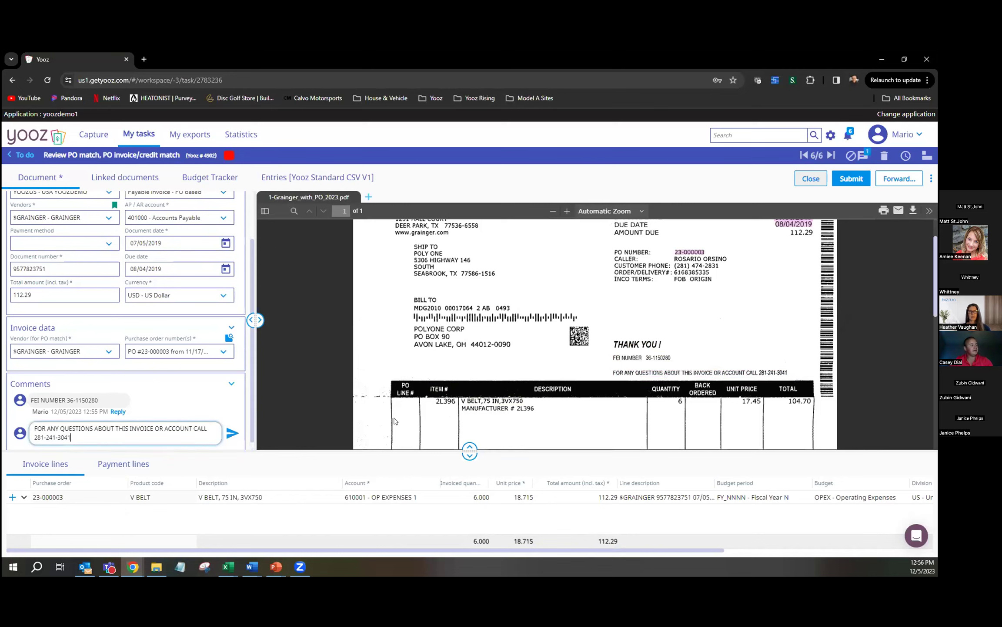
pyautogui.click(232, 433)
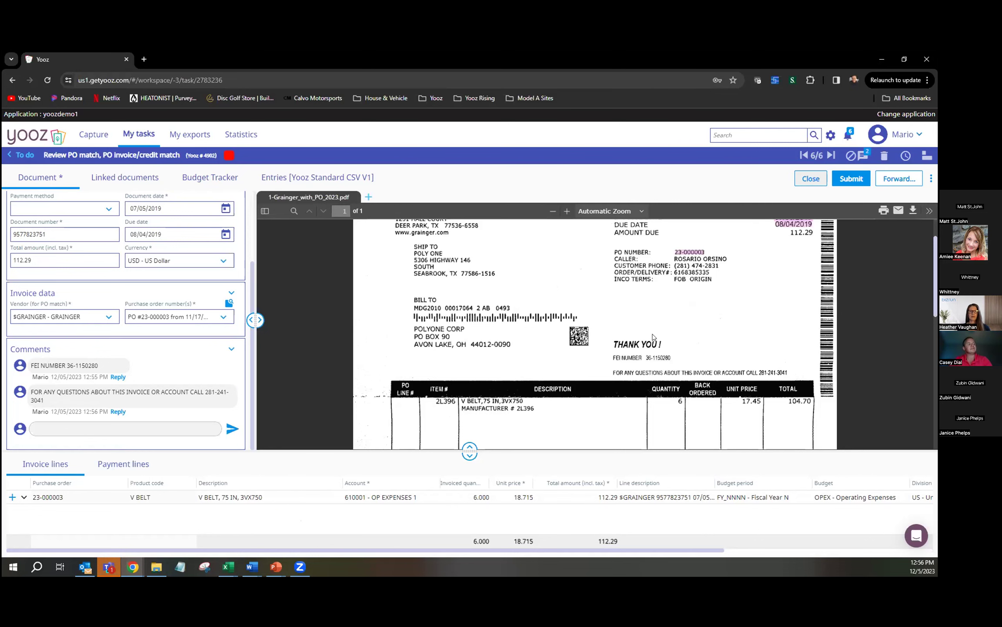
# - Submit the Grainger invoice from its PO match review
pyautogui.scroll(1, 653, 336)
pyautogui.click(856, 179)
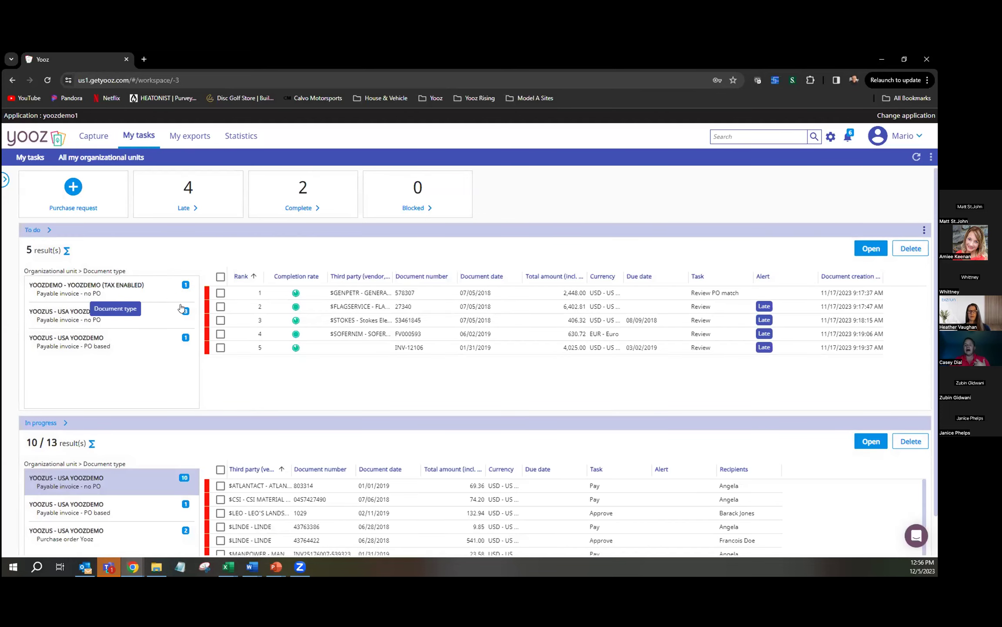
# - Open the late Flag Service invoice, check its amounts against the scanned document and submit it
pyautogui.doubleClick(369, 310)
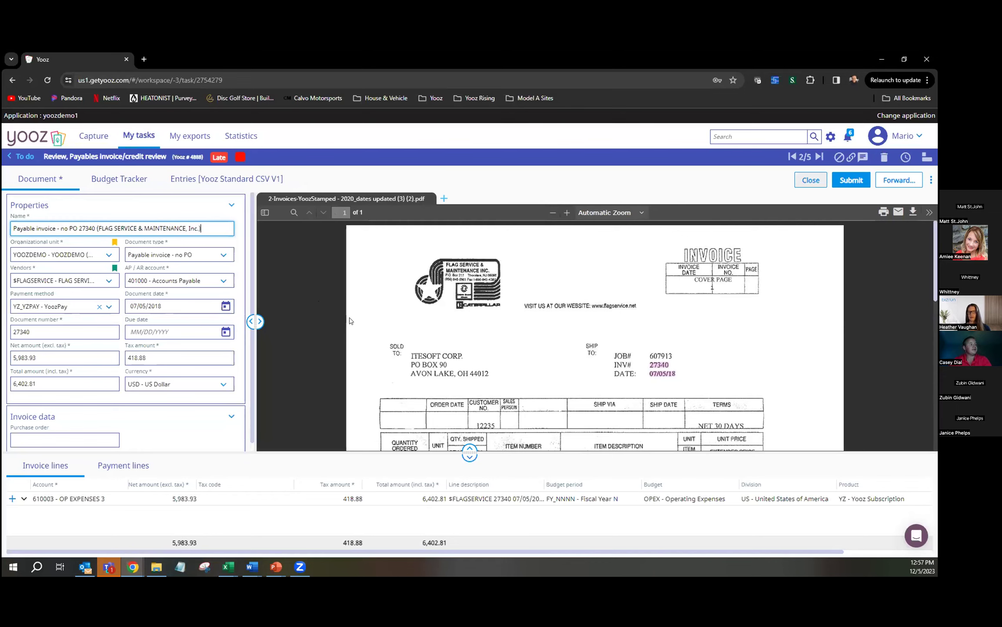
pyautogui.scroll(-1, 348, 326)
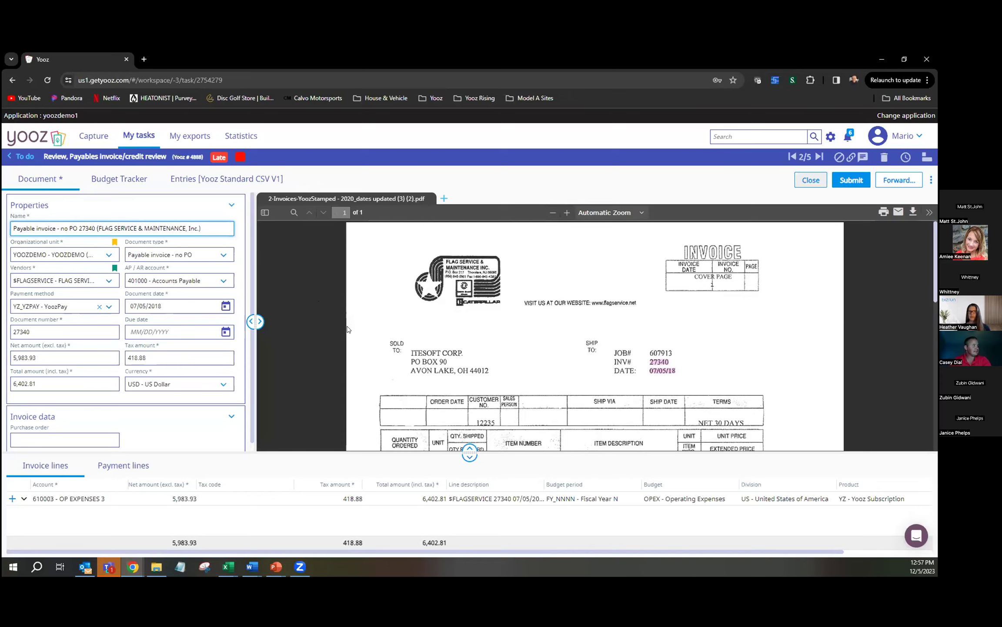
pyautogui.scroll(-10, 348, 329)
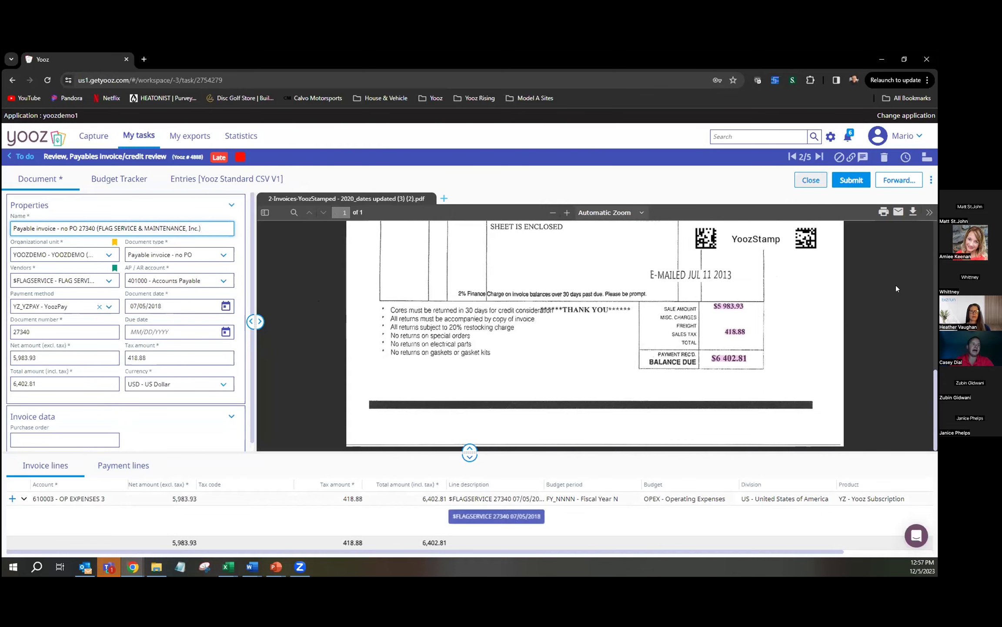
pyautogui.click(851, 179)
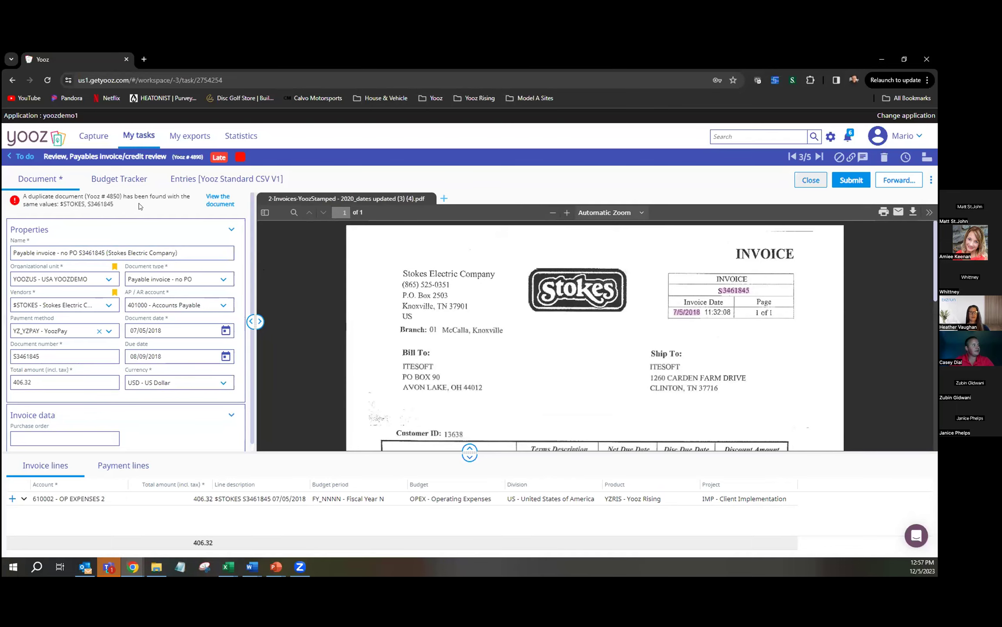
# - Compare the flagged duplicate document with the current Stokes Electric invoice in a separate window, leaving the duplicate's window closed when done
pyautogui.click(218, 201)
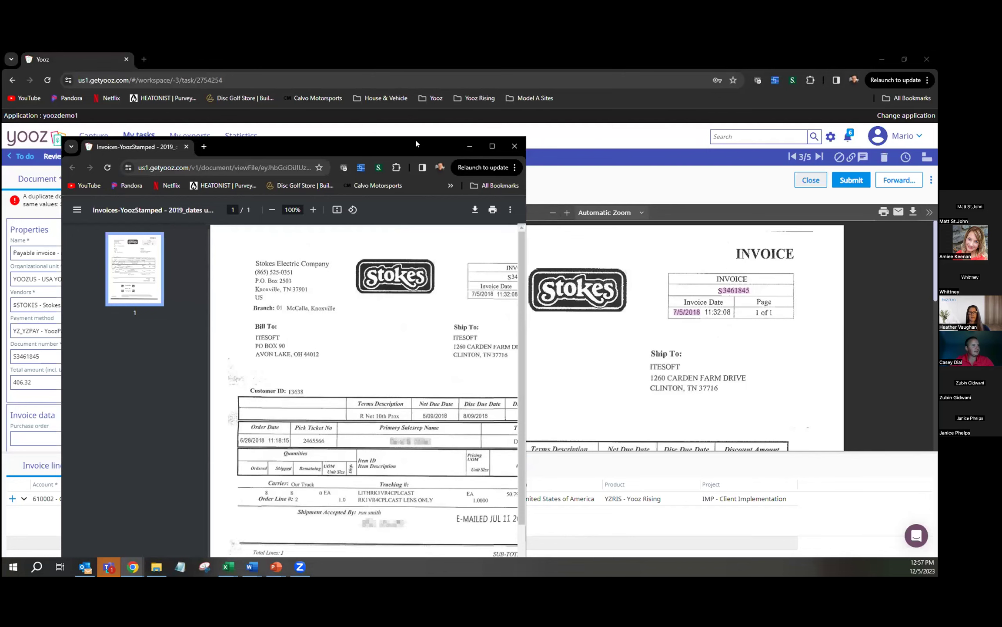
pyautogui.moveTo(416, 140); pyautogui.dragTo(356, 107)
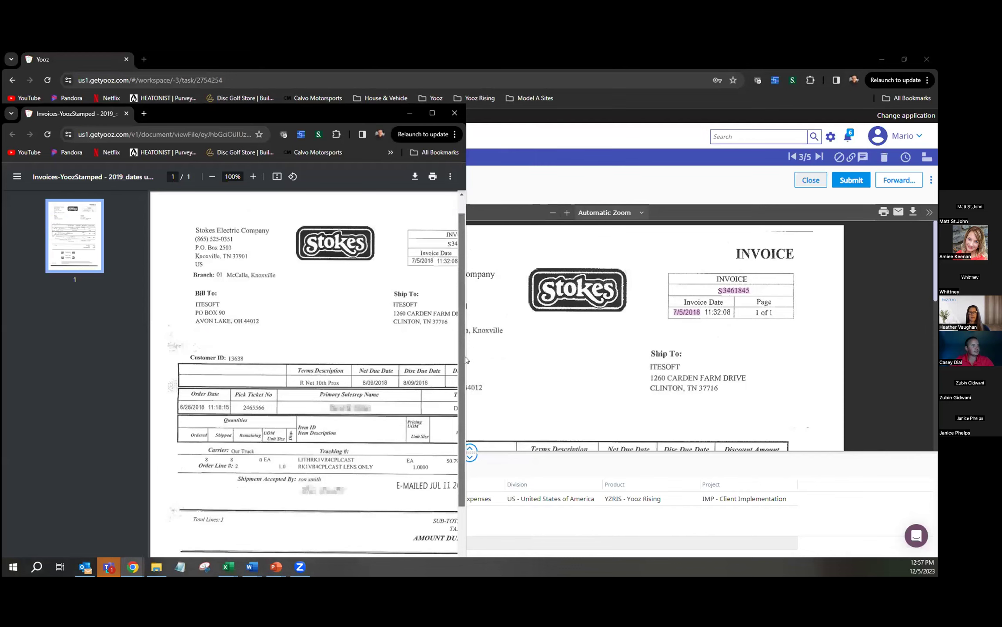
pyautogui.scroll(-3, 465, 359)
pyautogui.scroll(3, 463, 232)
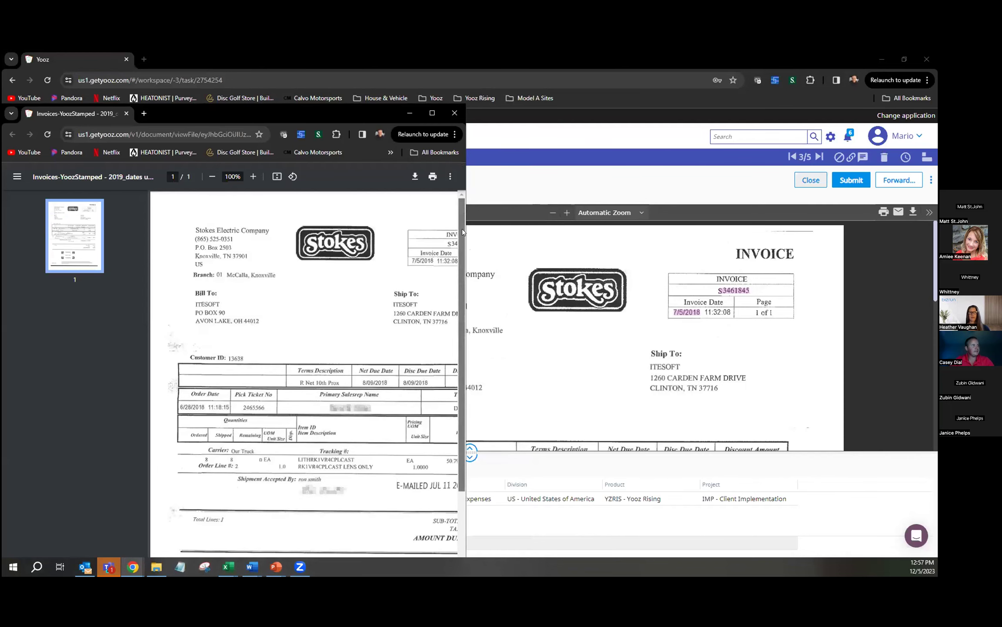
pyautogui.moveTo(537, 233); pyautogui.dragTo(537, 234)
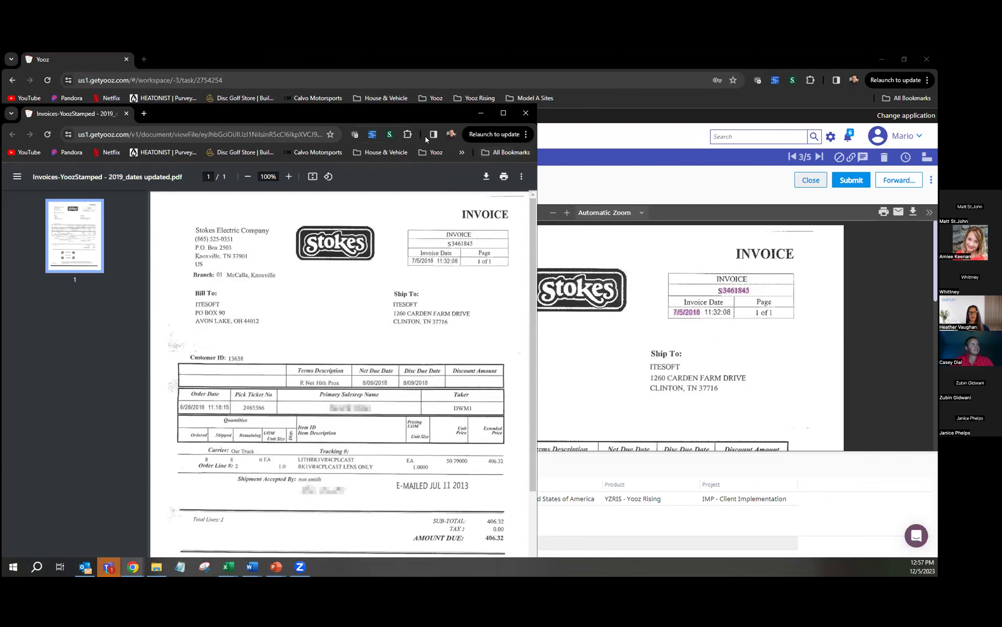
pyautogui.moveTo(418, 162); pyautogui.dragTo(417, 185)
pyautogui.click(525, 137)
# - Delete the duplicate Stokes Electric invoice with a deletion reason and return to the to-do list
pyautogui.click(884, 159)
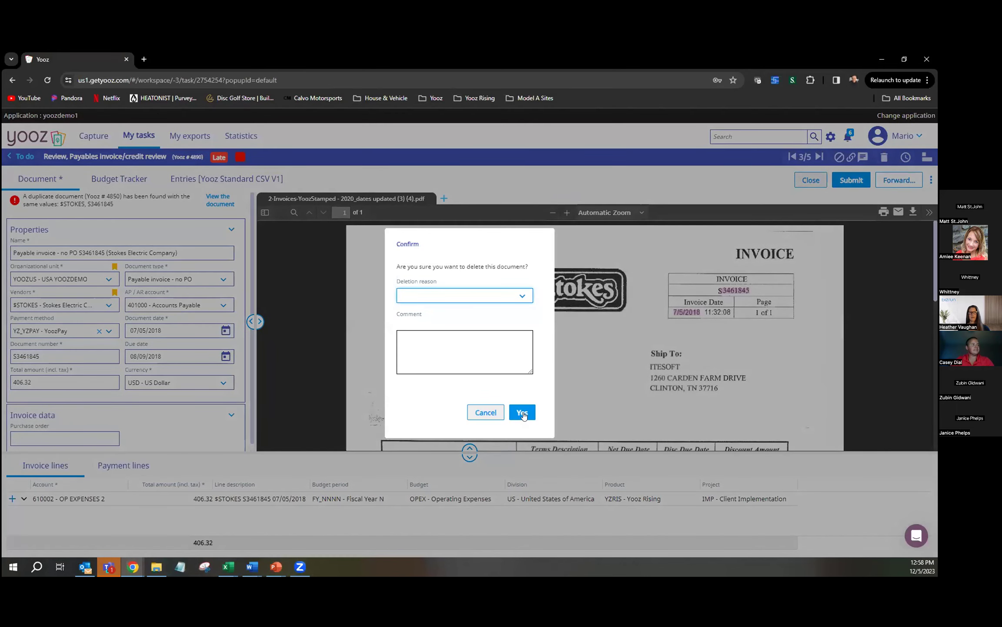
pyautogui.click(479, 296)
pyautogui.click(426, 334)
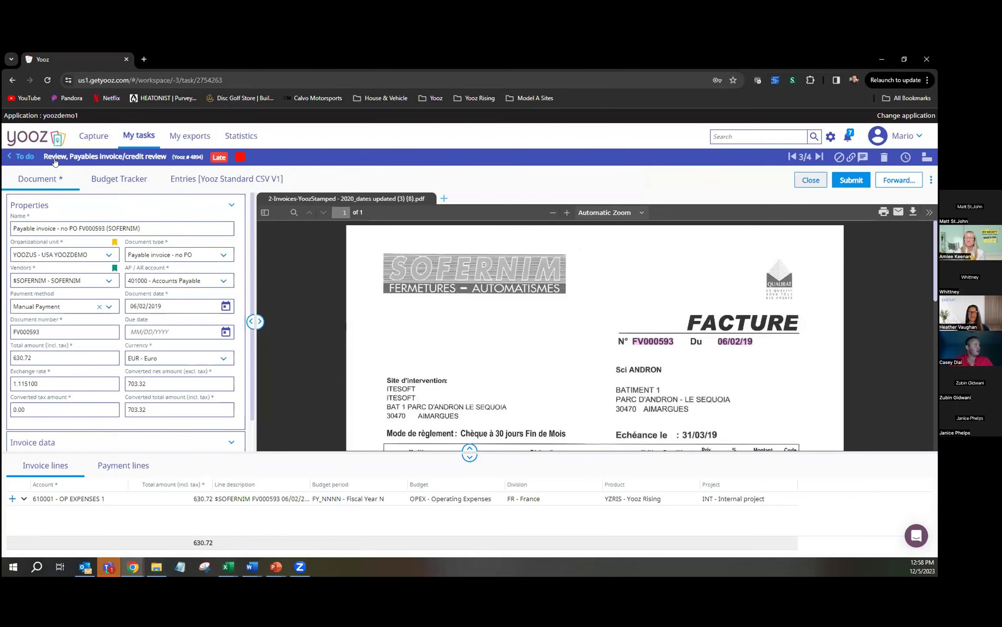
pyautogui.click(16, 157)
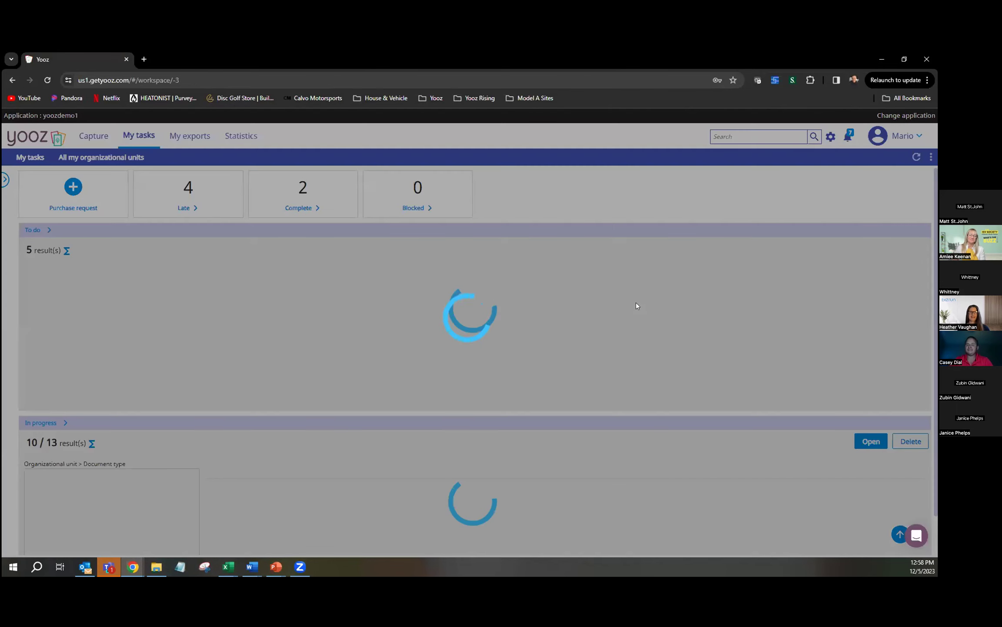
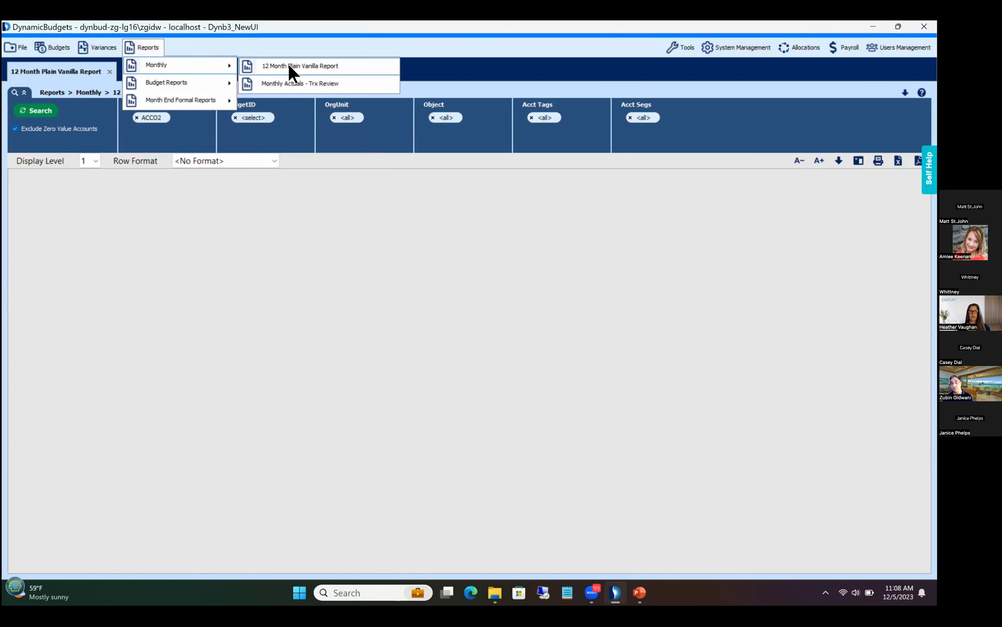
# - Switch to DynamicBudgets and run the 12 Month Plain Vanilla Report for company ACCO2 with the 2020 Actual budget
pyautogui.click(288, 63)
pyautogui.press('Up')
pyautogui.press('Return')
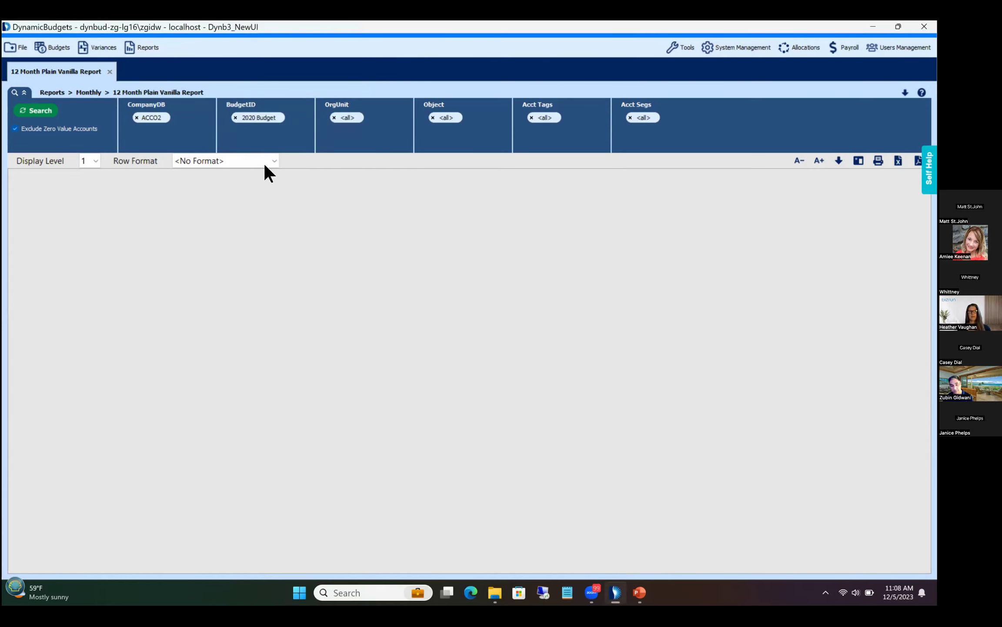
pyautogui.hotkey('alt', 'Down')
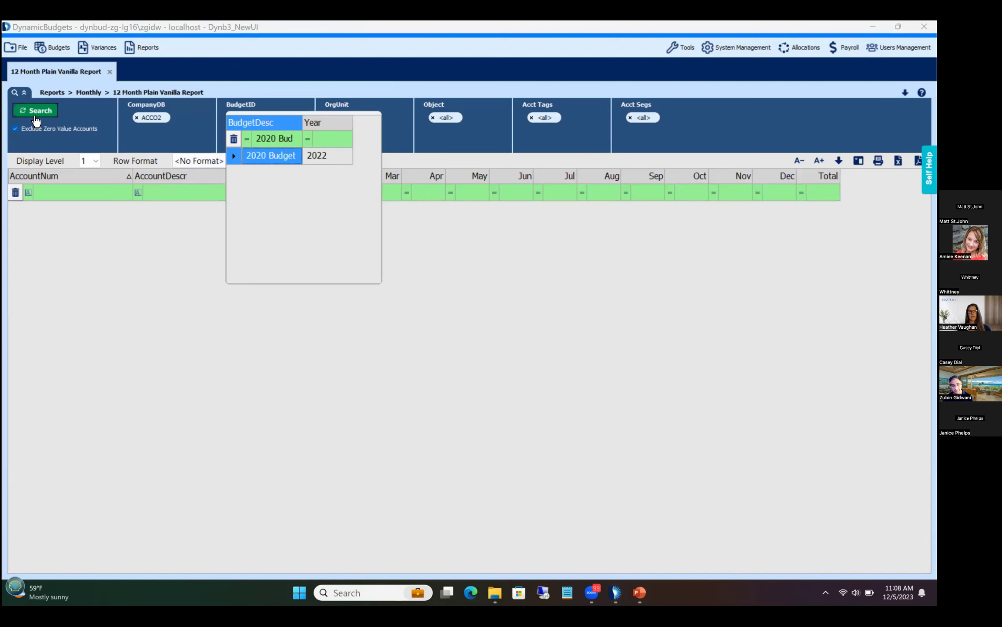
pyautogui.press('Up')
pyautogui.press('Return')
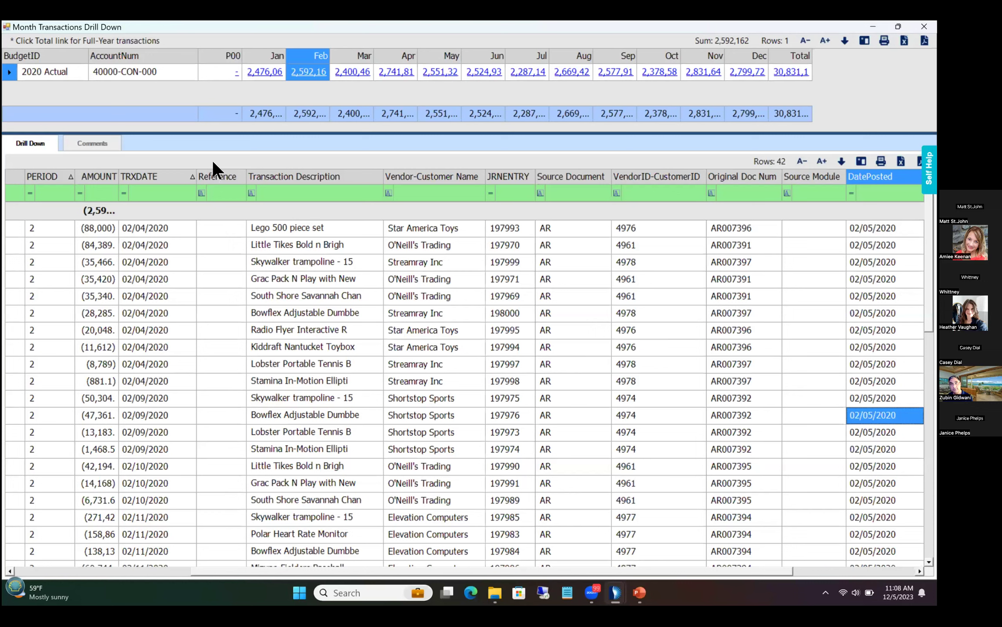
# - Examine the February transaction drill-down for account 40000-CON-000, including its journal entries, and close it
pyautogui.click(510, 431)
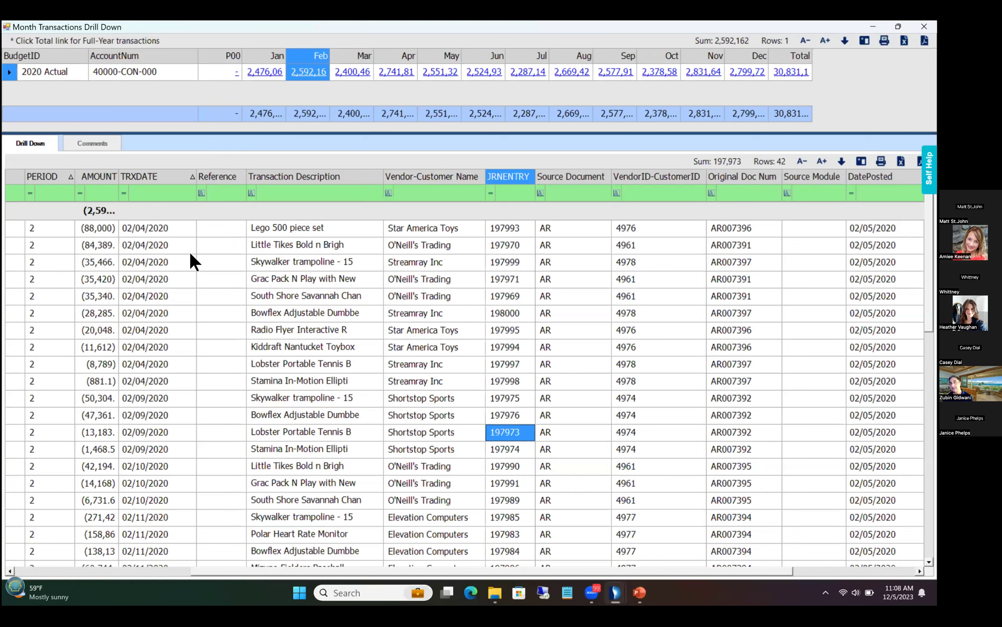
pyautogui.press('Escape')
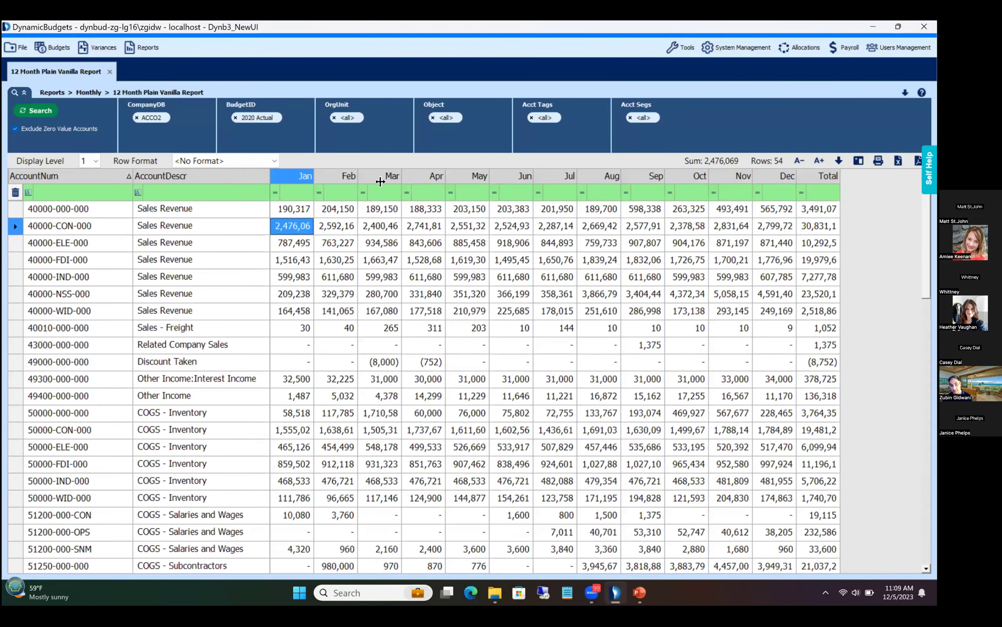
# - Apply the Department P&L format as the report's row format
pyautogui.click(214, 158)
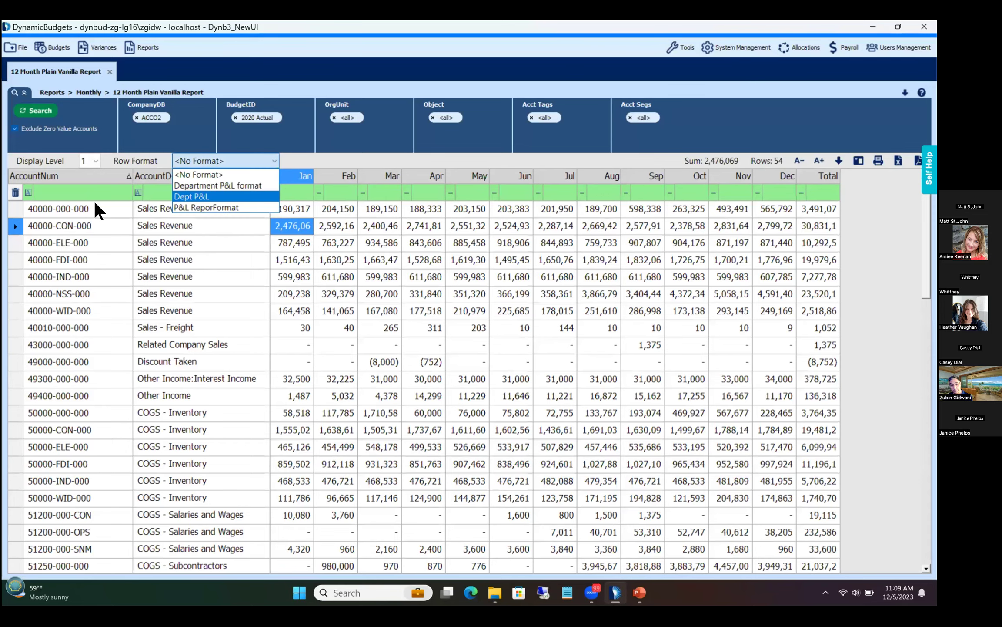
pyautogui.press('Down')
pyautogui.press('Return')
pyautogui.press('Up')
pyautogui.press('Up')
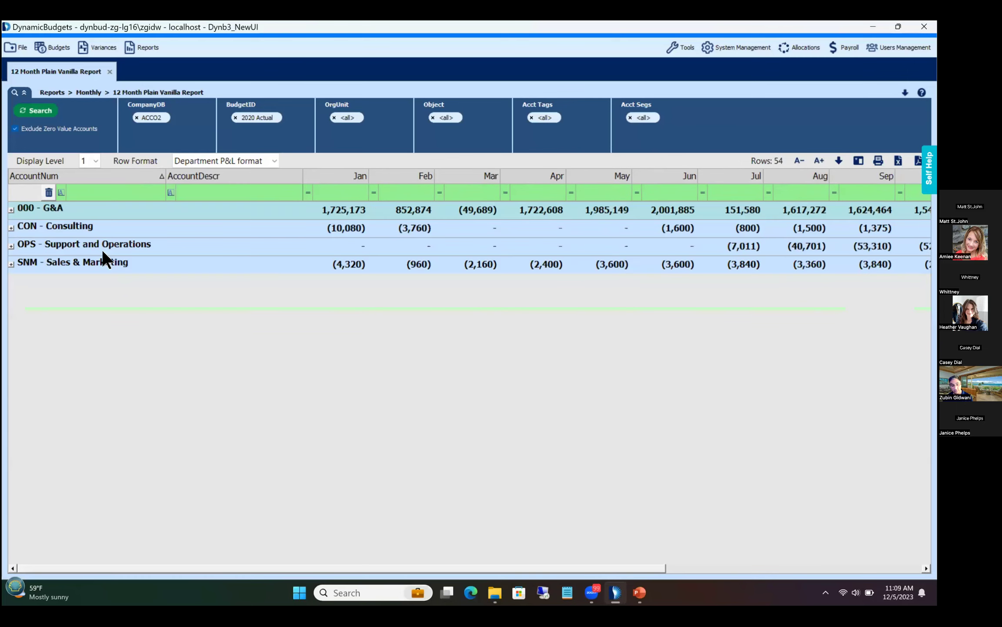
# - Expand the CON - Consulting department down to its COGS group, and expand 000 - G&A into its categories
pyautogui.doubleClick(108, 227)
pyautogui.doubleClick(193, 246)
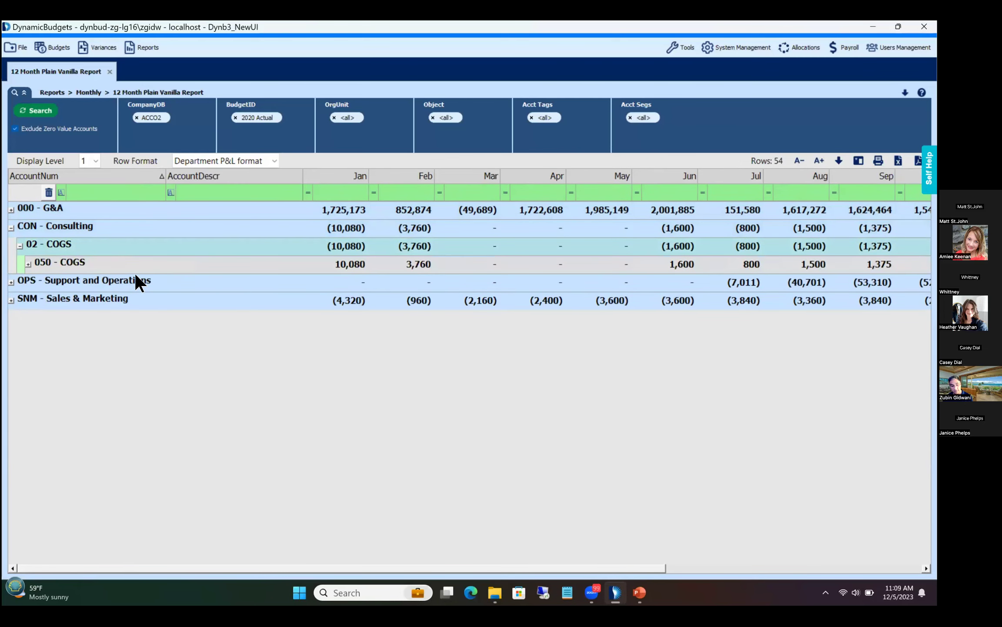
pyautogui.click(70, 206)
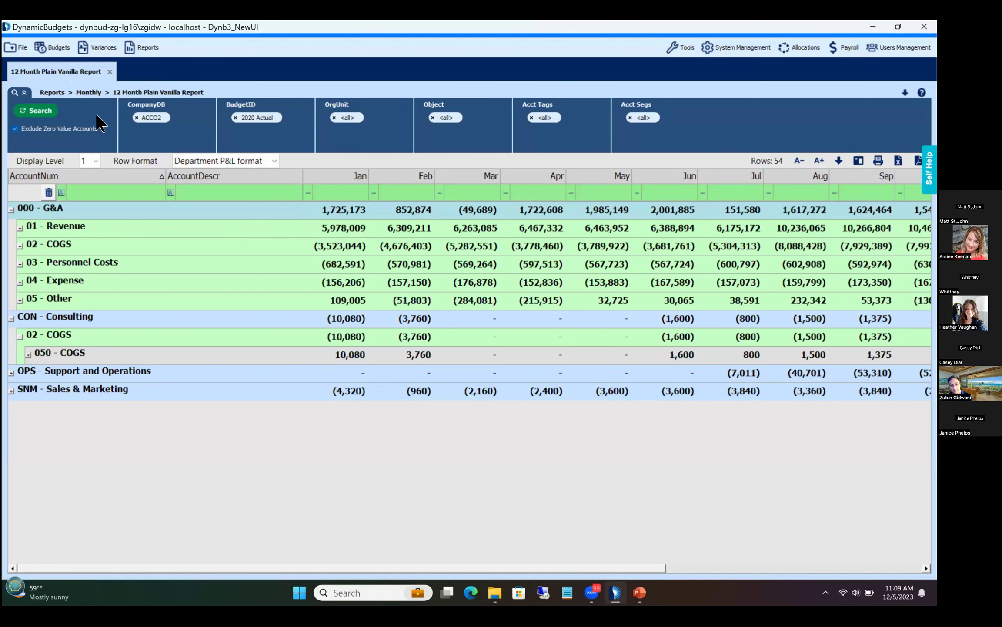
# - Open the Enter the 2023 Budget Here form and load the ACCO2 account list for the 2023 Budget
pyautogui.click(53, 46)
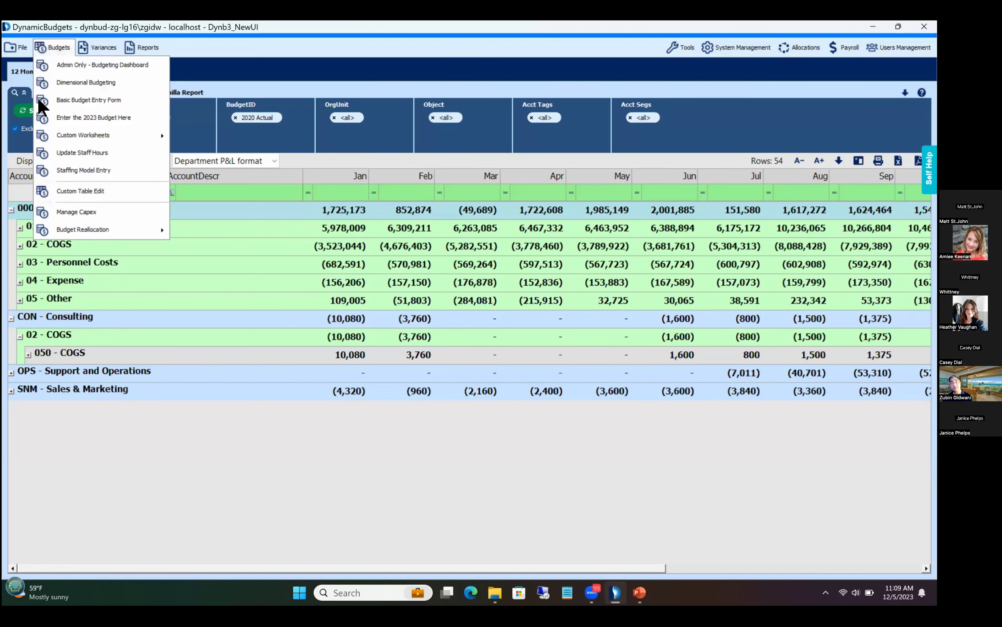
pyautogui.click(40, 116)
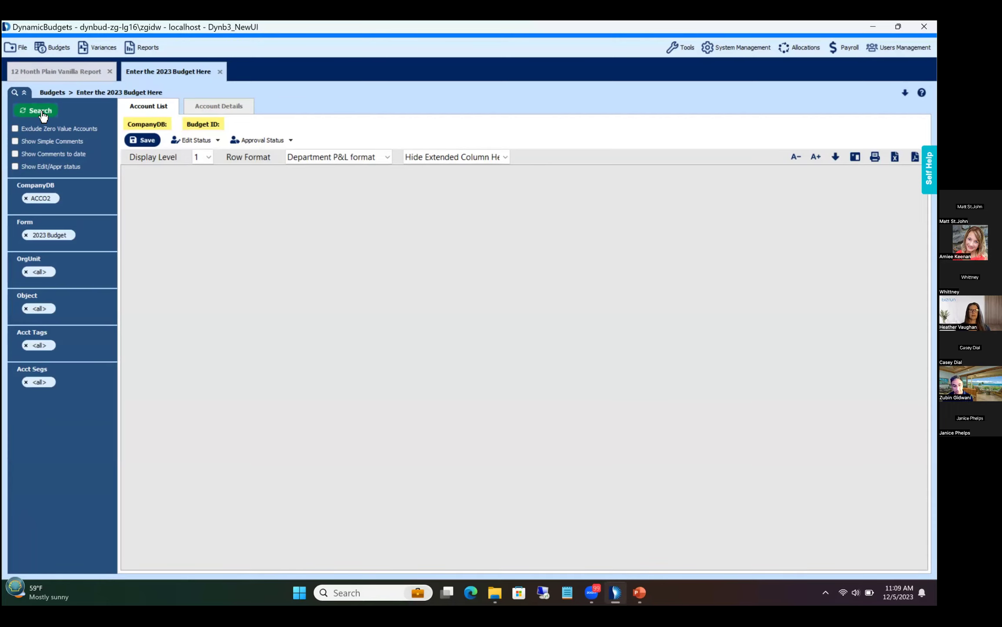
pyautogui.click(41, 112)
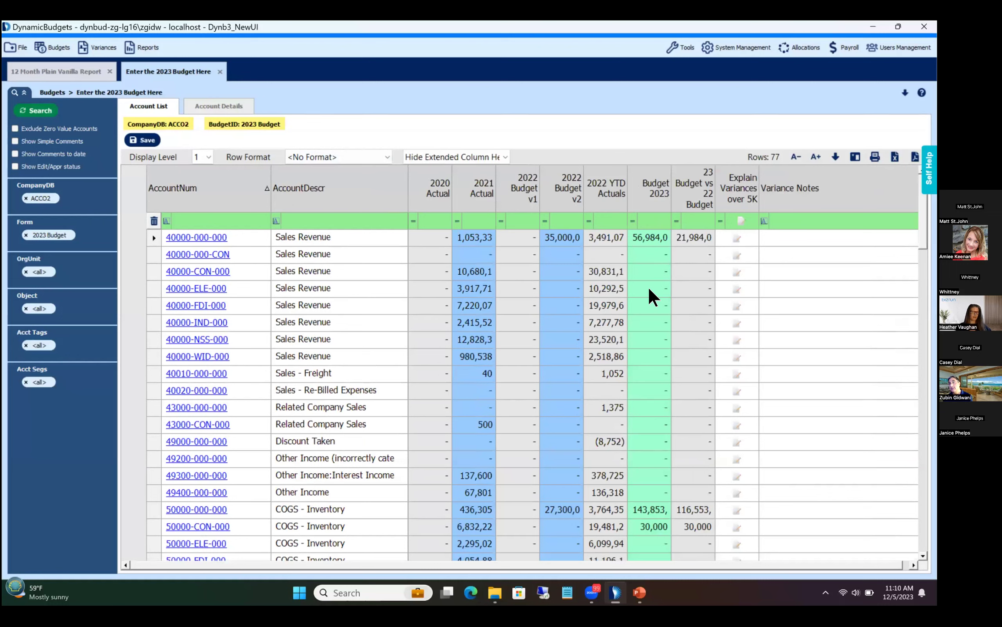
pyautogui.click(650, 383)
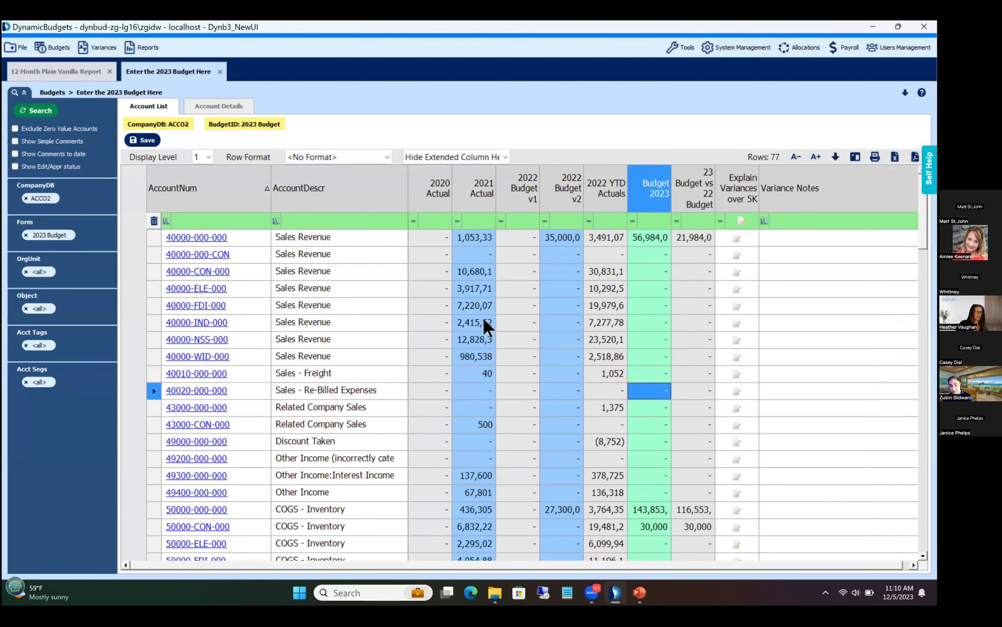
# - Open the budget details of account 40000-CON-000 and enter the assumptions Sale line1, Region2 and Region23
pyautogui.click(201, 268)
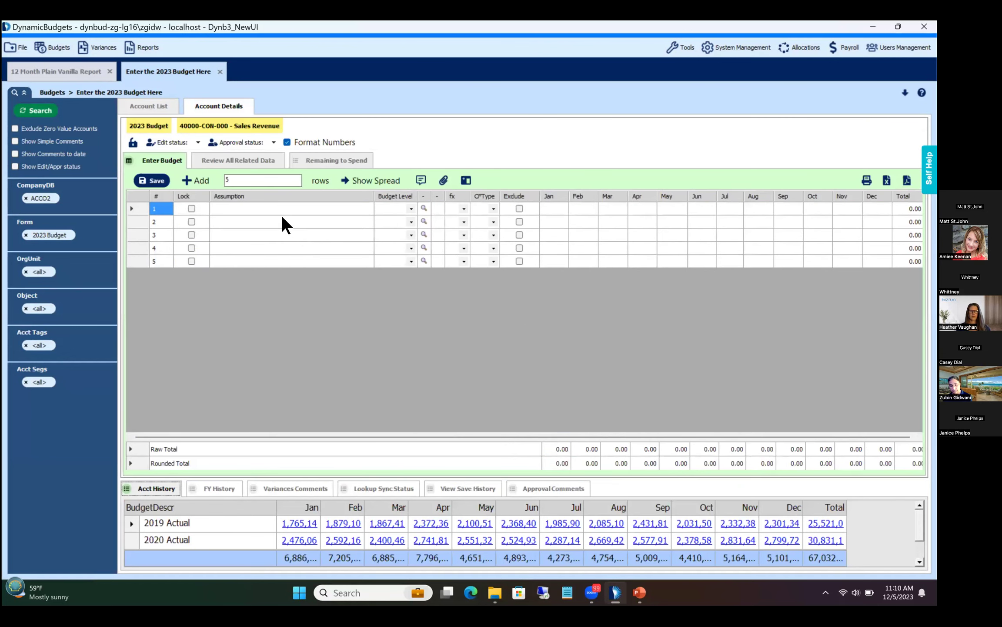
pyautogui.click(268, 208)
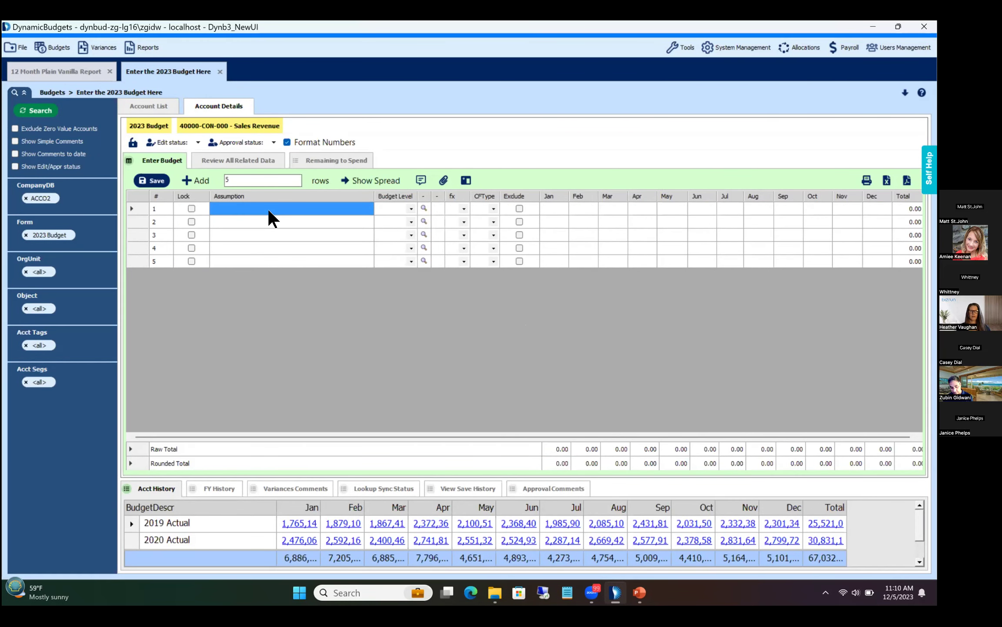
pyautogui.write('Sale ')
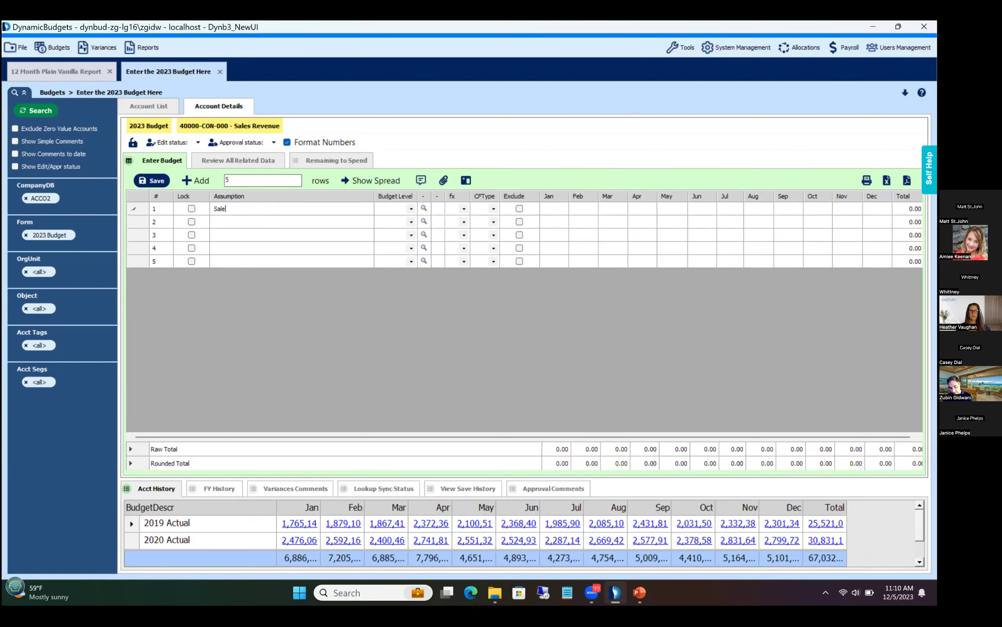
pyautogui.write('line1')
pyautogui.press('Return')
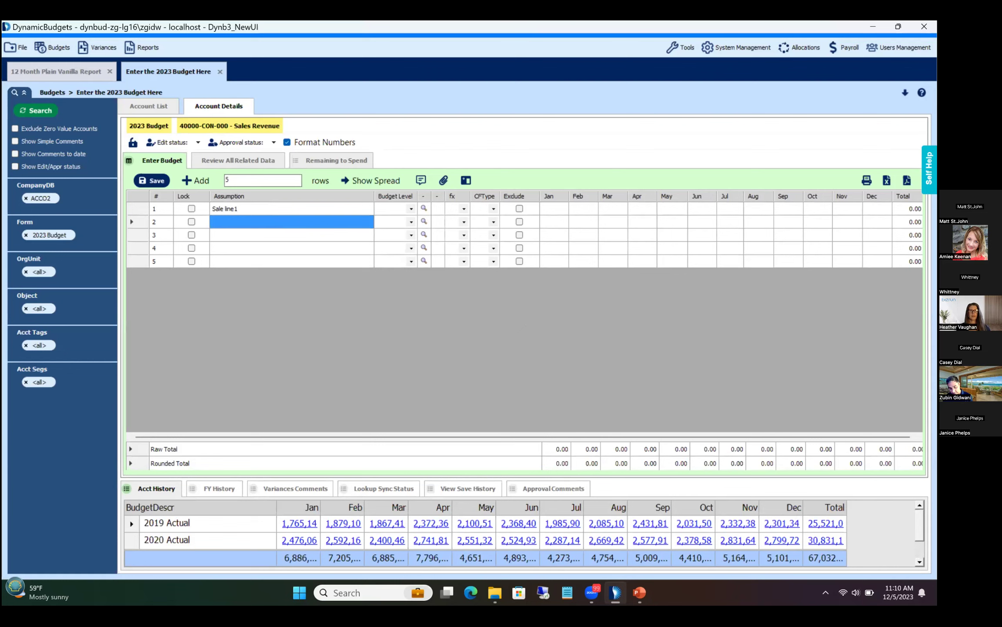
pyautogui.write('Region2')
pyautogui.press('Return')
pyautogui.write('Region23')
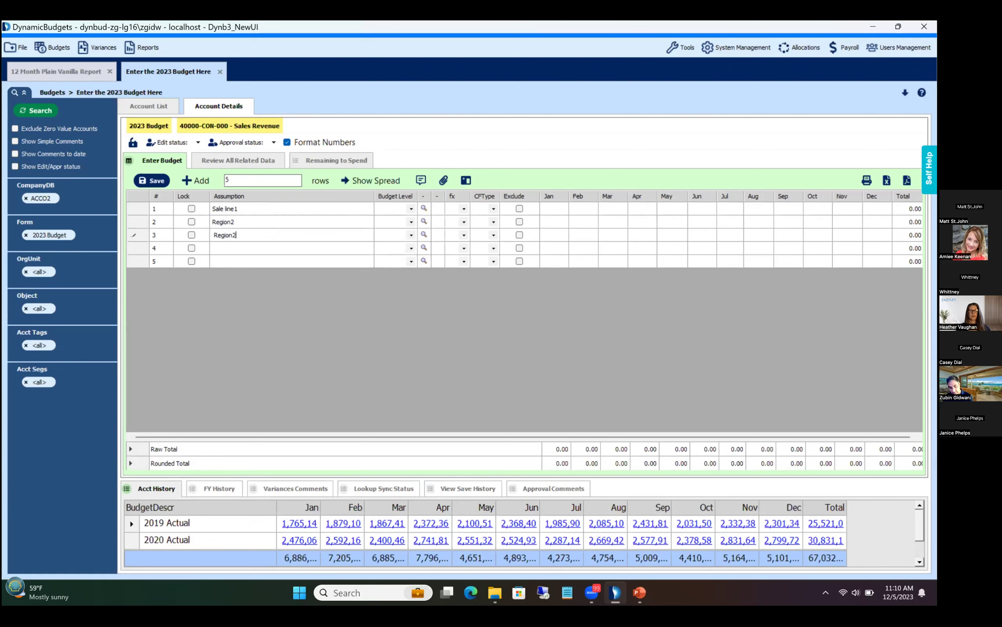
pyautogui.press('Return')
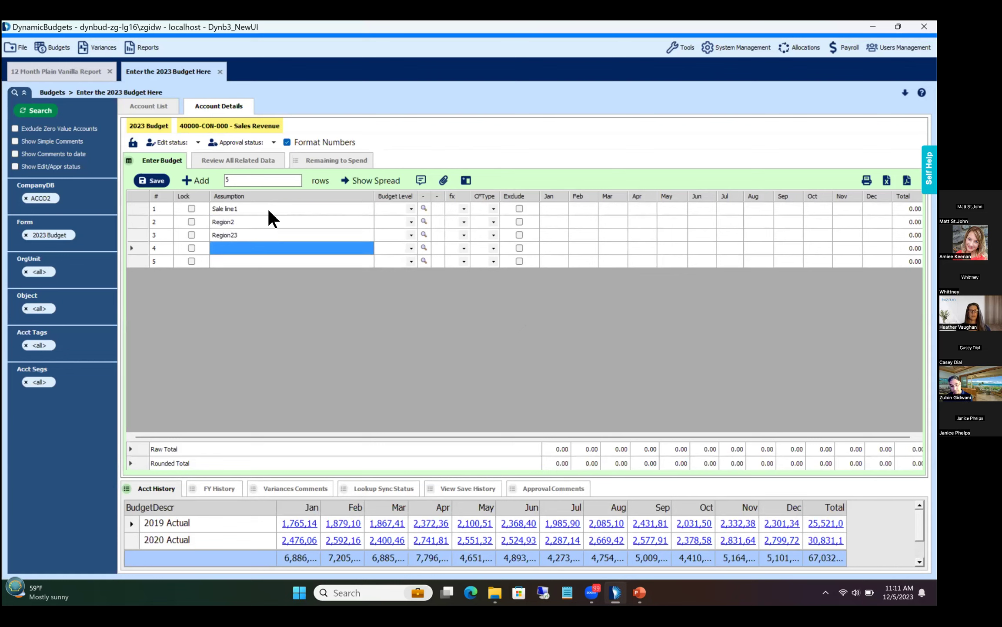
# - Enter 5,000 for January on the Sale line1 row and fill it across through December
pyautogui.click(585, 208)
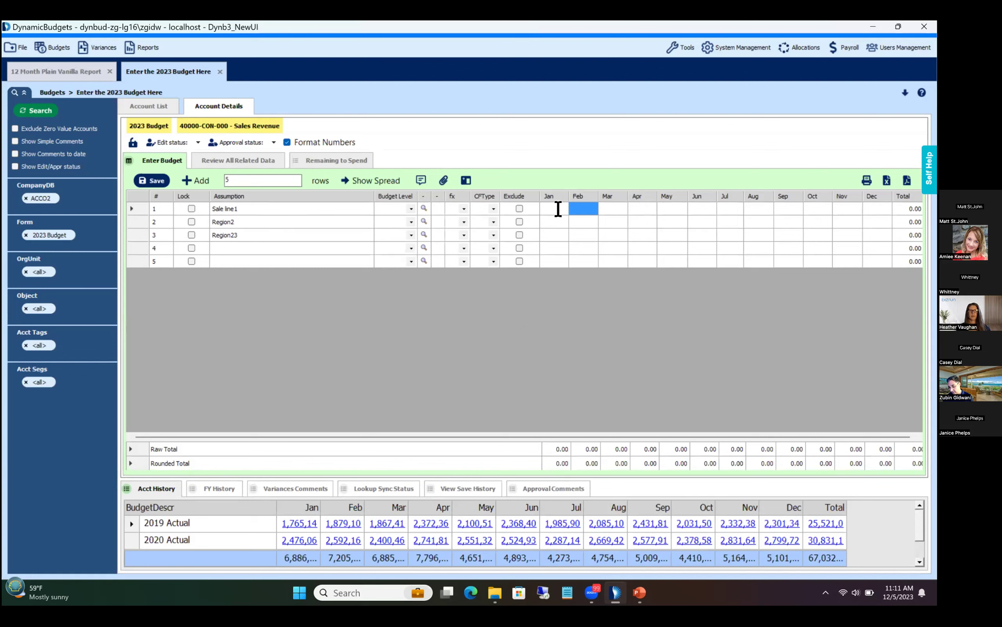
pyautogui.click(557, 208)
pyautogui.write('5,000')
pyautogui.press('Return')
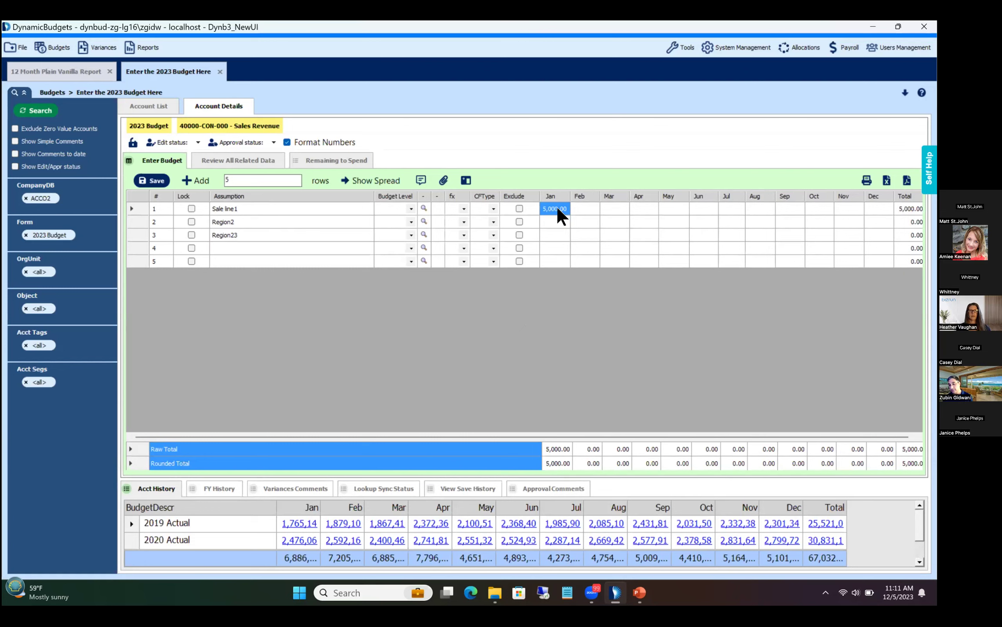
pyautogui.hotkey('shift', 'End')
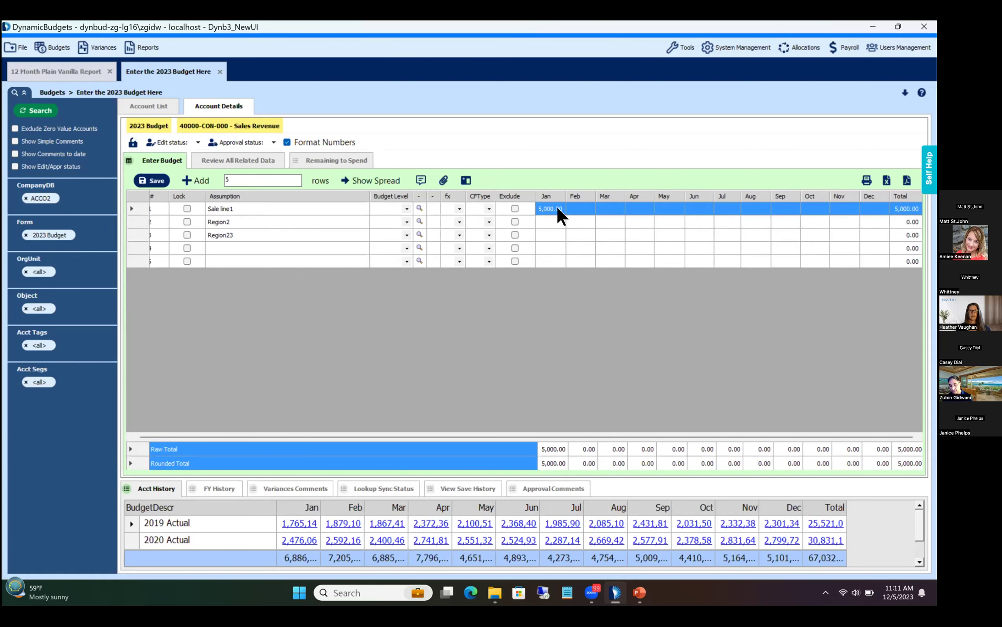
pyautogui.hotkey('ctrl', 'r')
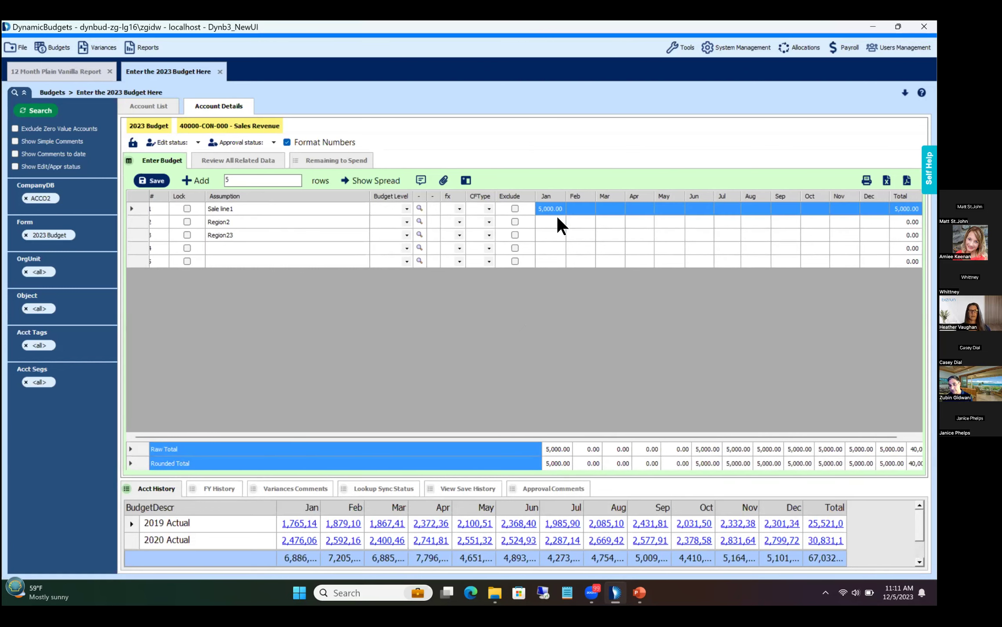
# - Enter the sum 5+120 as the February amount of the Region2 row
pyautogui.click(618, 221)
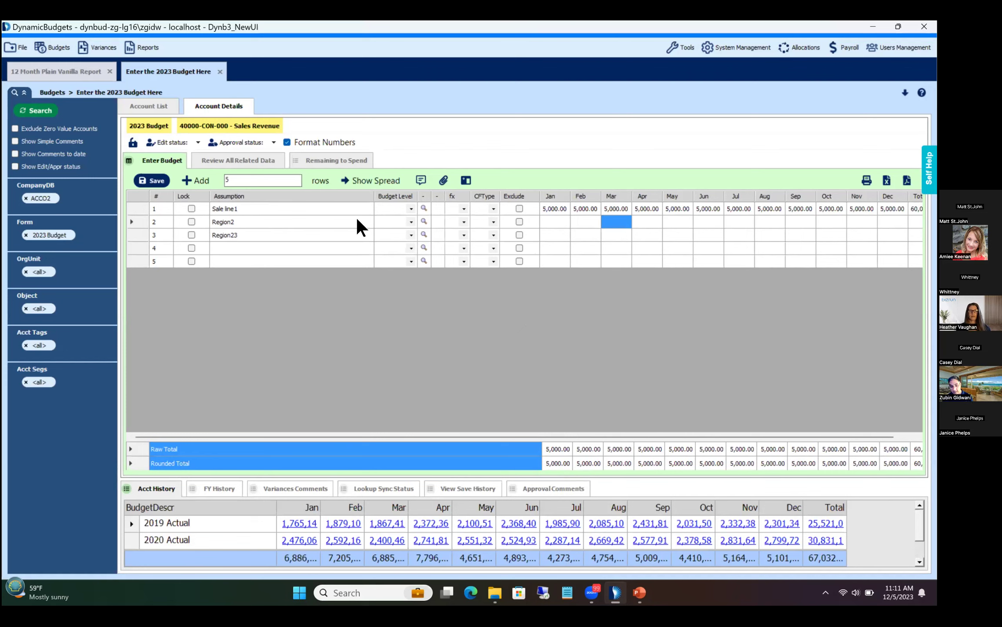
pyautogui.click(579, 220)
pyautogui.write('5+')
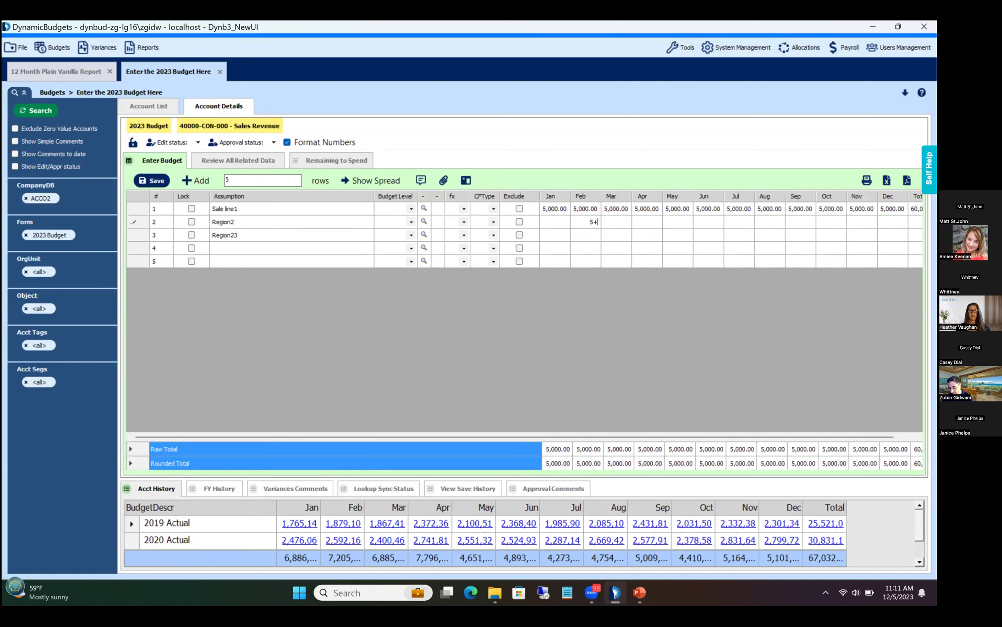
pyautogui.write('120')
pyautogui.press('Return')
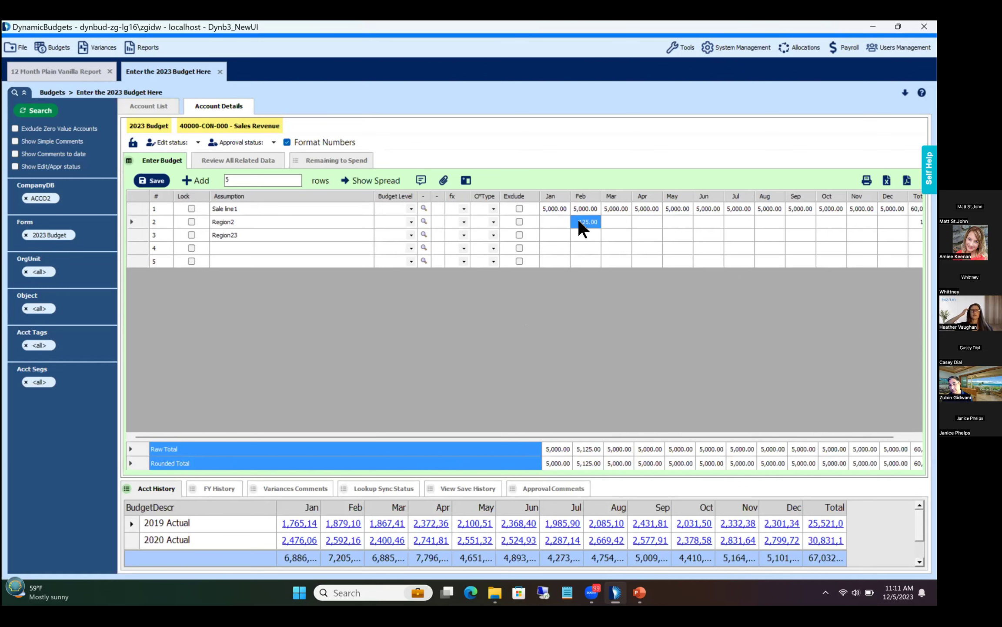
# - From the Sale line1 row, look up vendor and customer assumptions for company Demo, budget 2020 Actual and OrgUnit 100 - Administration
pyautogui.click(422, 206)
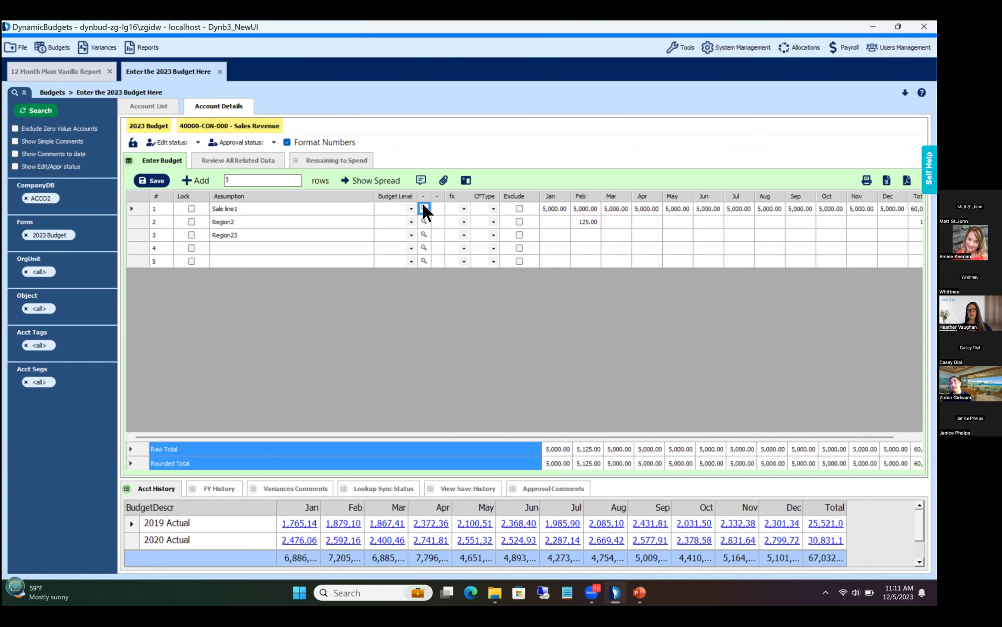
pyautogui.click(423, 207)
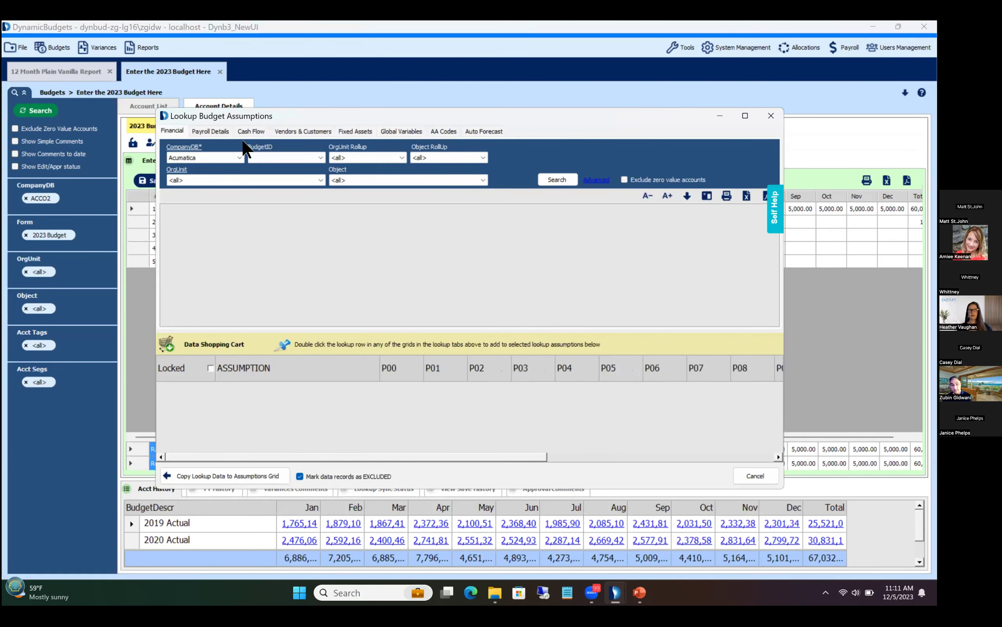
pyautogui.click(278, 152)
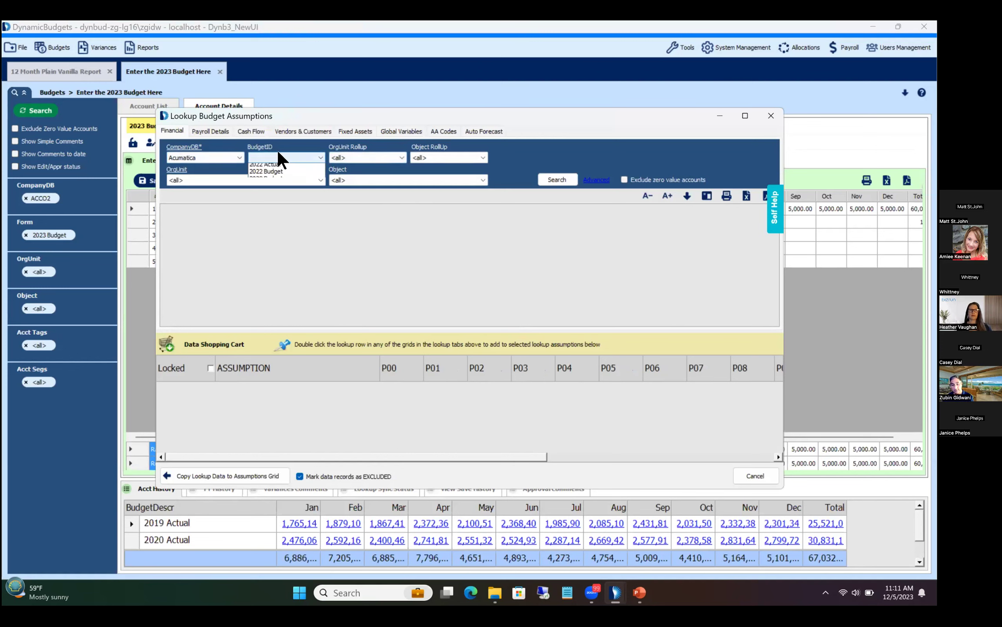
pyautogui.click(294, 129)
pyautogui.click(294, 129)
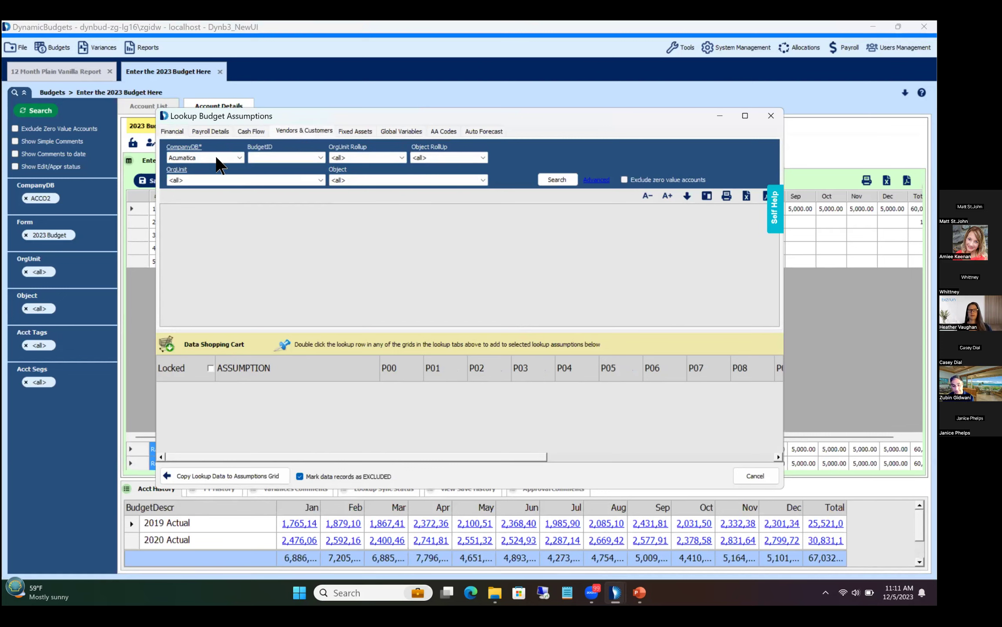
pyautogui.click(218, 159)
pyautogui.click(192, 174)
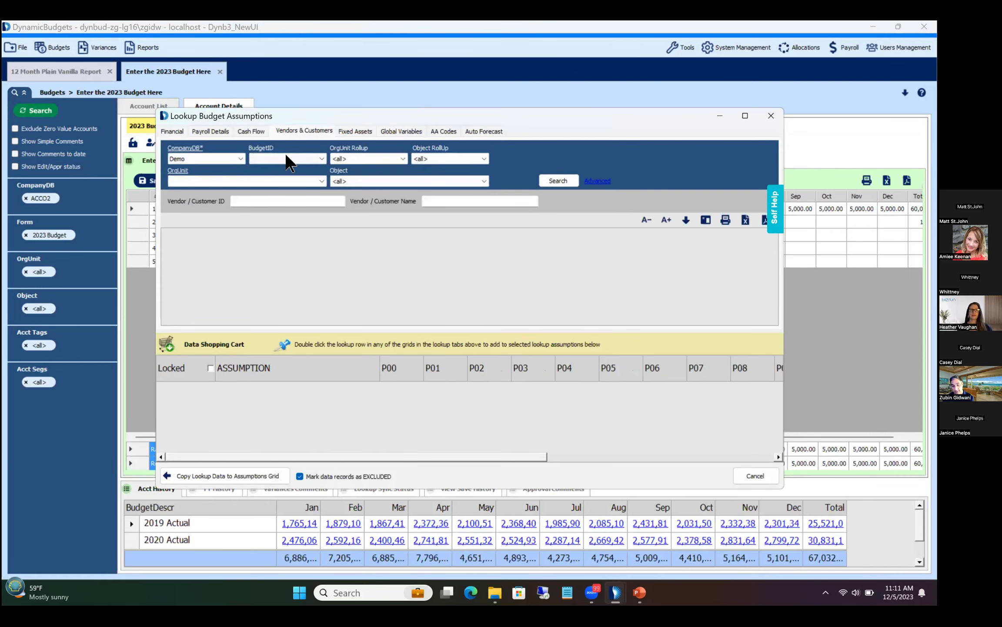
pyautogui.click(283, 153)
pyautogui.click(282, 175)
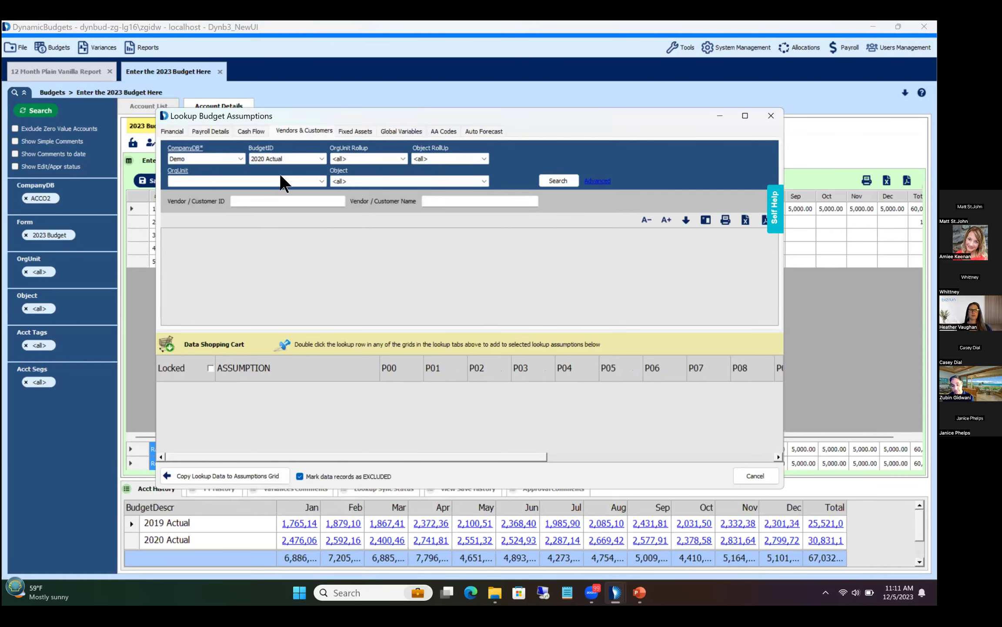
pyautogui.click(269, 181)
pyautogui.click(235, 204)
pyautogui.click(557, 180)
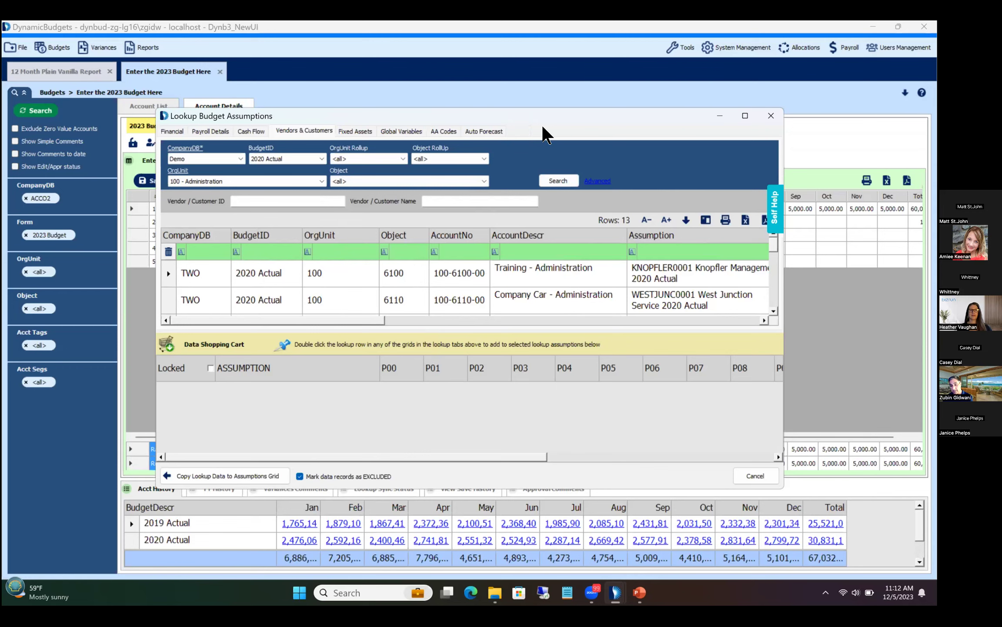
# - Add the lookup rows for objects 6130, 6140 and 6150 to the data shopping cart and copy them into the assumptions grid
pyautogui.doubleClick(499, 112)
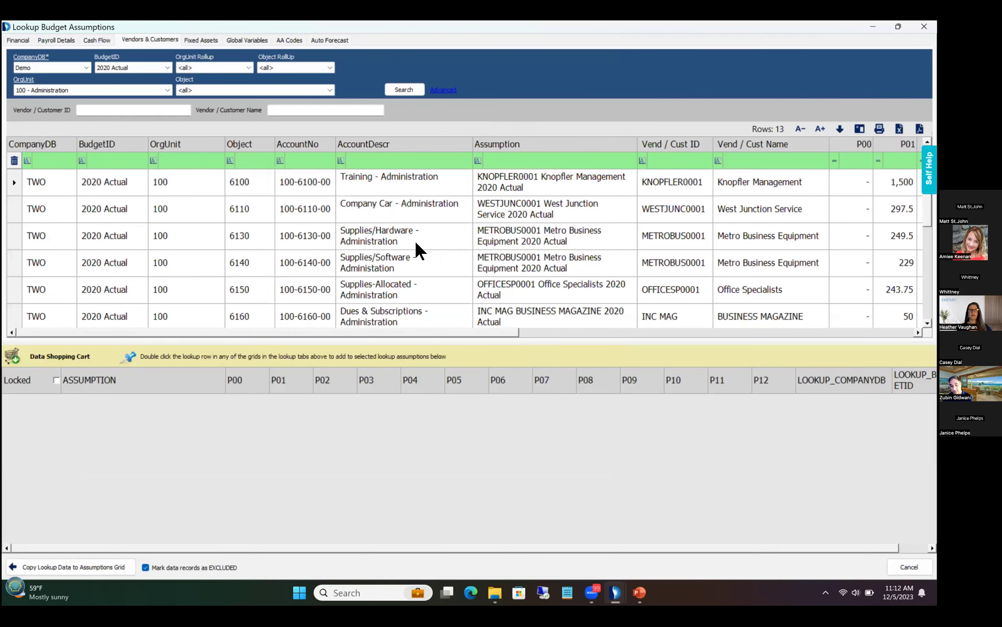
pyautogui.click(394, 239)
pyautogui.hotkey('shift', 'Down')
pyautogui.hotkey('shift', 'Down')
pyautogui.click(18, 233)
pyautogui.keyDown('shift'); pyautogui.click(18, 289); pyautogui.keyUp('shift')
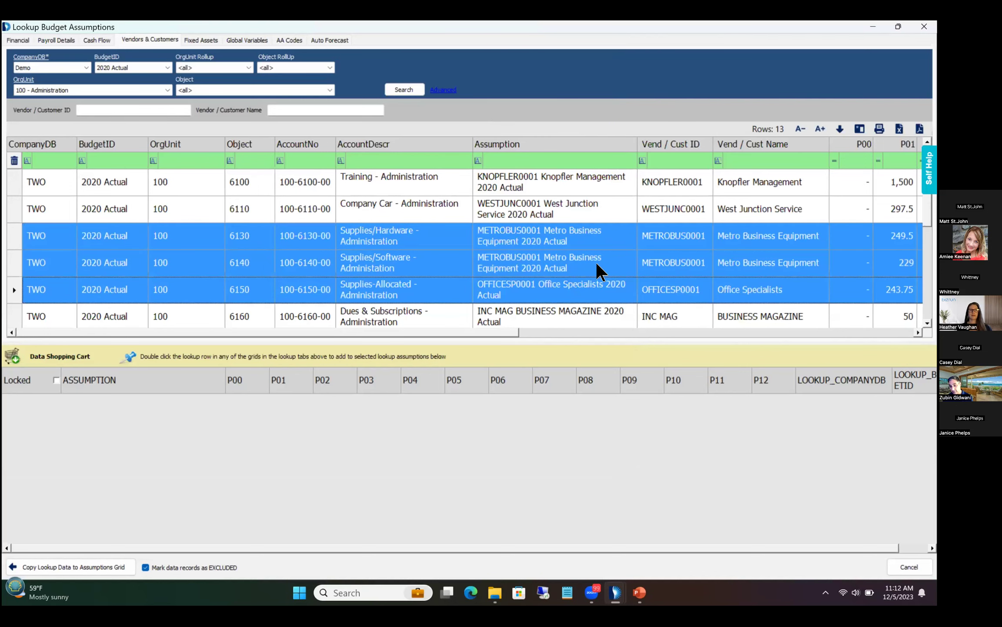
pyautogui.rightClick(533, 287)
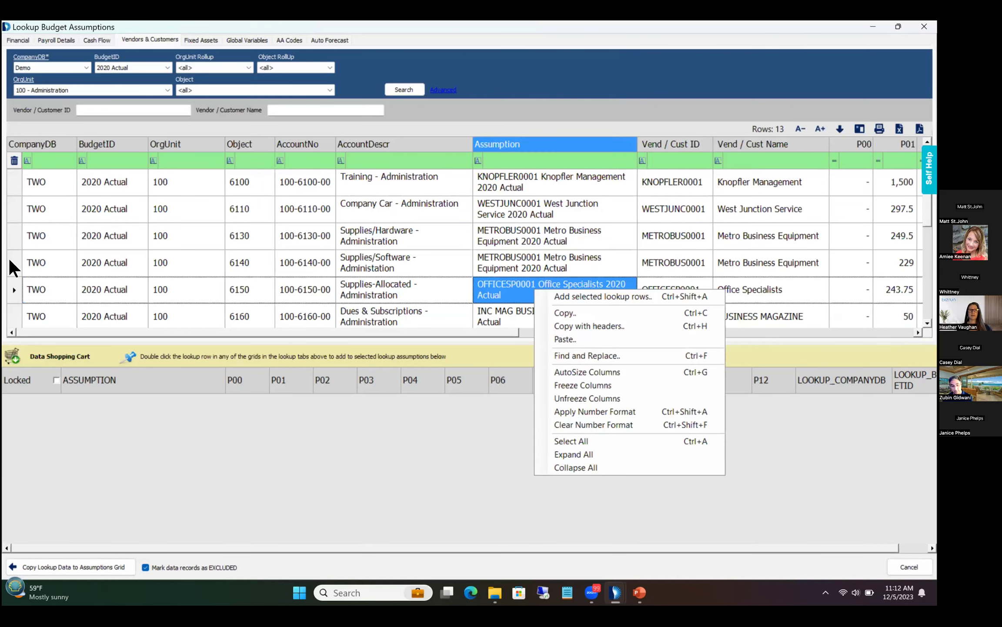
pyautogui.moveTo(13, 236); pyautogui.dragTo(14, 289)
pyautogui.rightClick(14, 288)
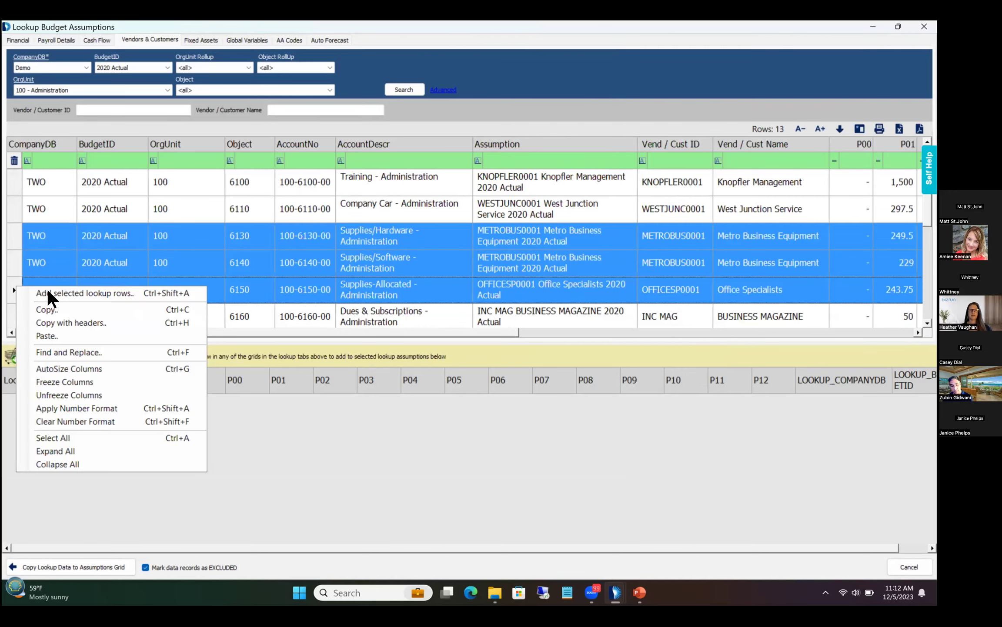
pyautogui.click(47, 291)
pyautogui.click(162, 563)
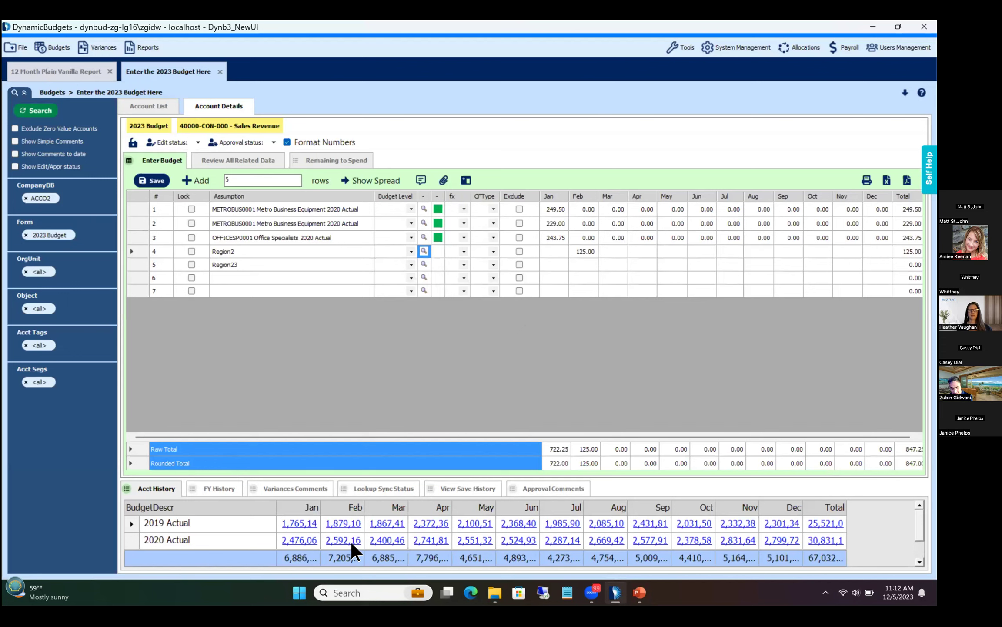
# - Examine the transactions behind the January 2020 Actual amount in the account history, closing the drill-down when done
pyautogui.click(297, 538)
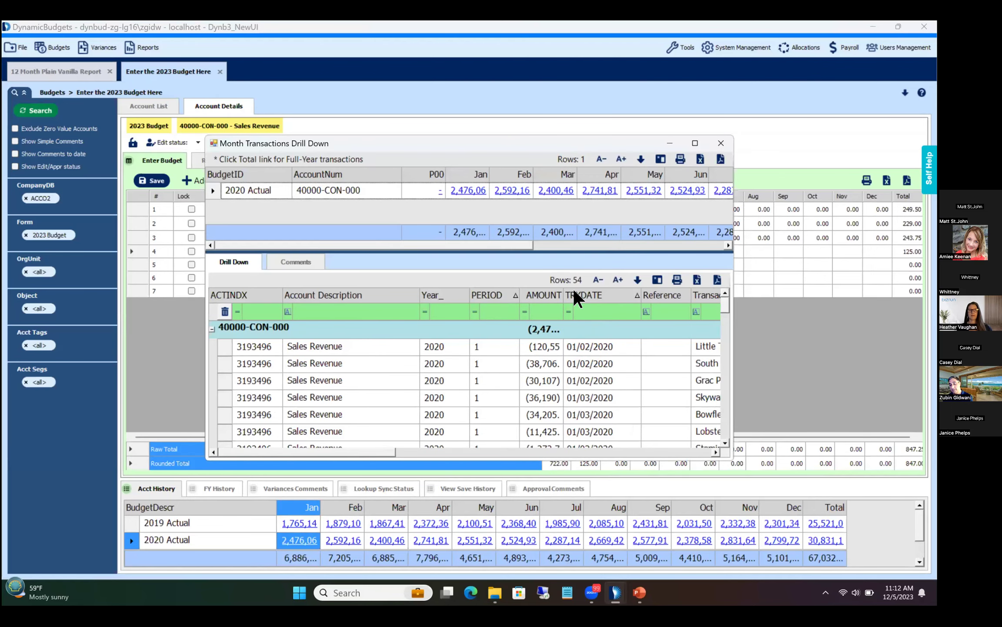
pyautogui.click(719, 144)
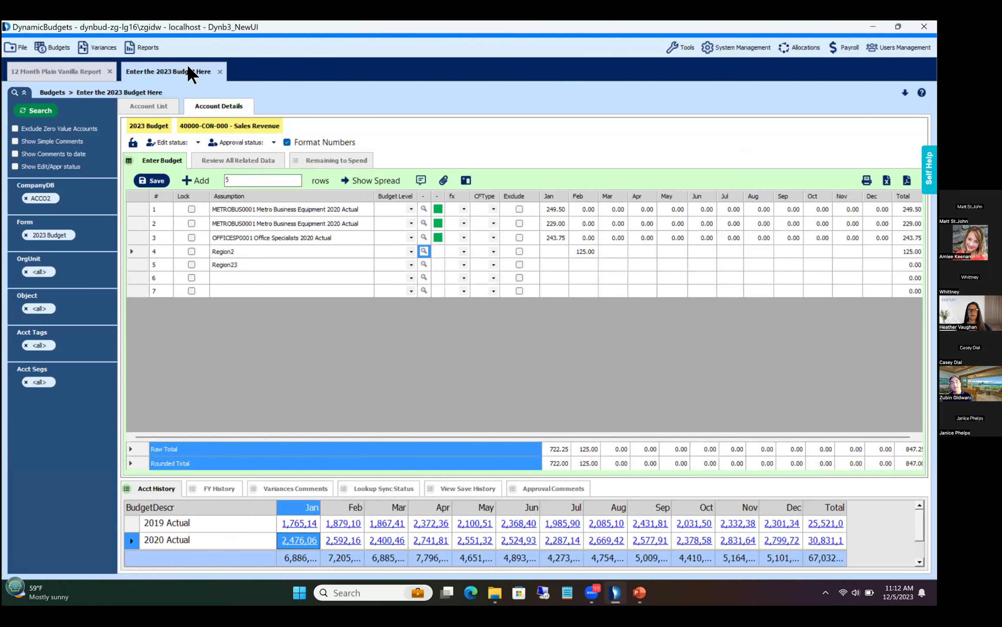
# - Run Analyze Variances for company TWO with the 2020 Variances form, month Jan and OrgUnit 100, and clear the grid's filters
pyautogui.click(83, 44)
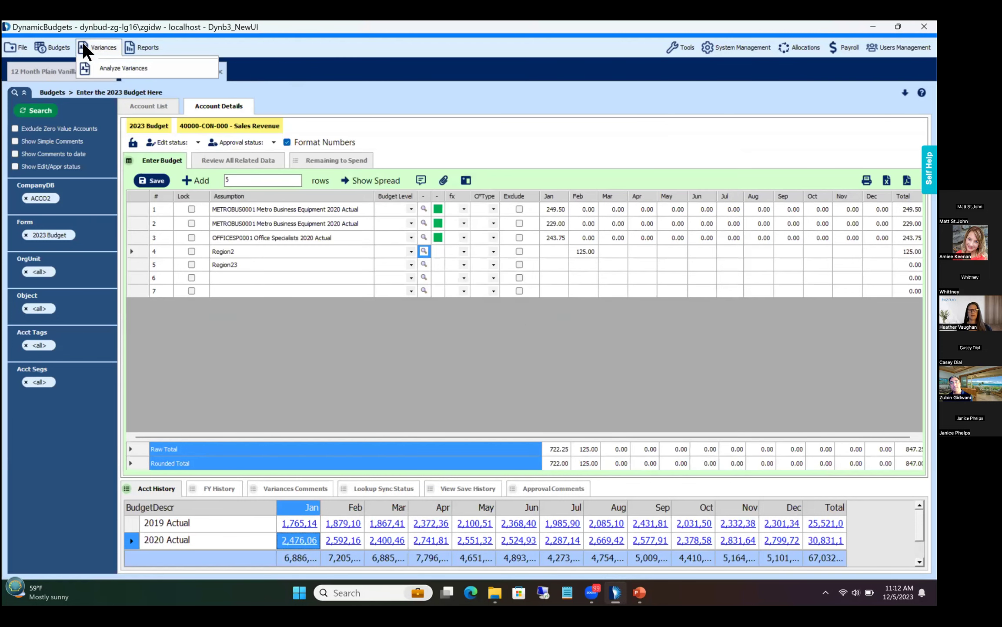
pyautogui.click(90, 68)
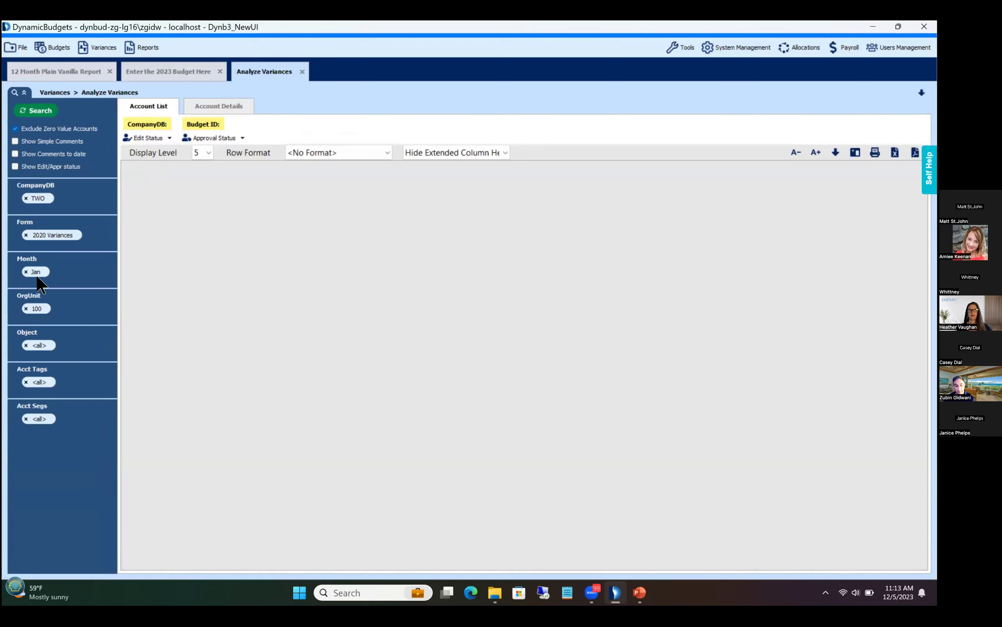
pyautogui.click(35, 112)
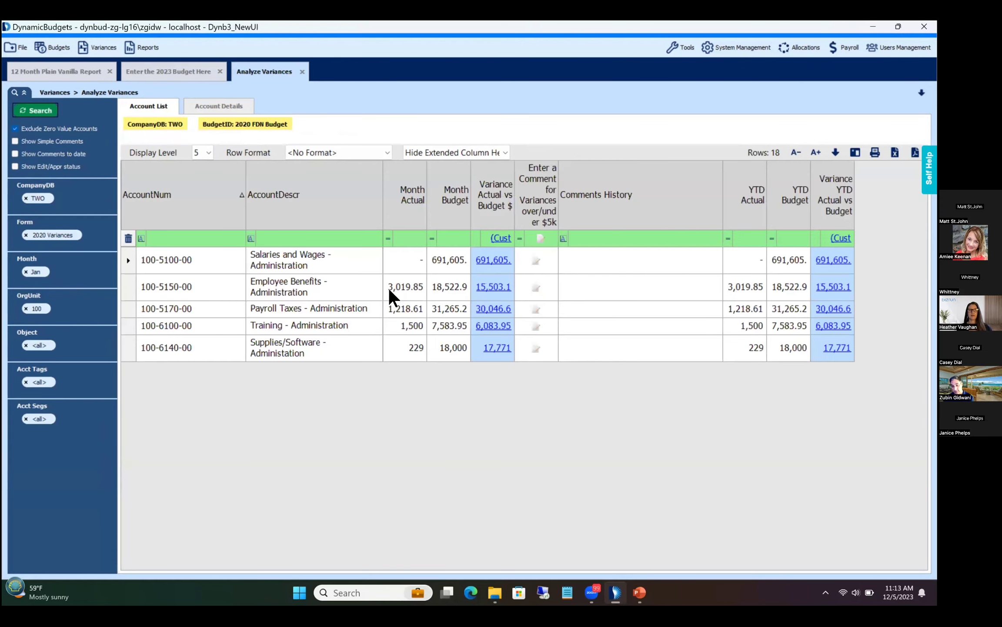
pyautogui.click(129, 237)
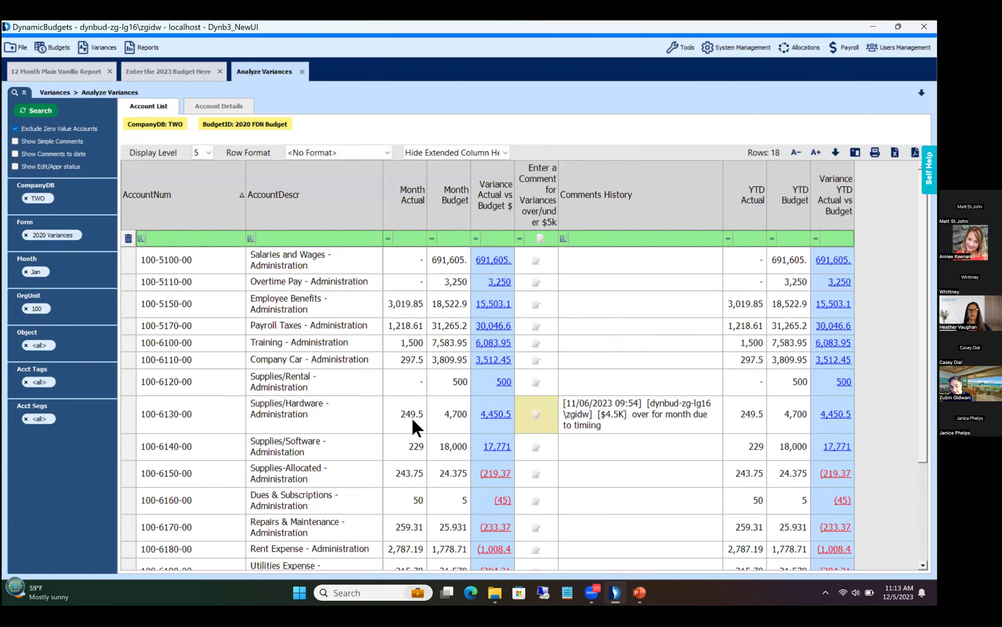
# - Drill into the monthly variance of account 100-6130-00, examine its transactions and budget assumptions by period, and check its comment history
pyautogui.scroll(-3, 412, 417)
pyautogui.click(487, 307)
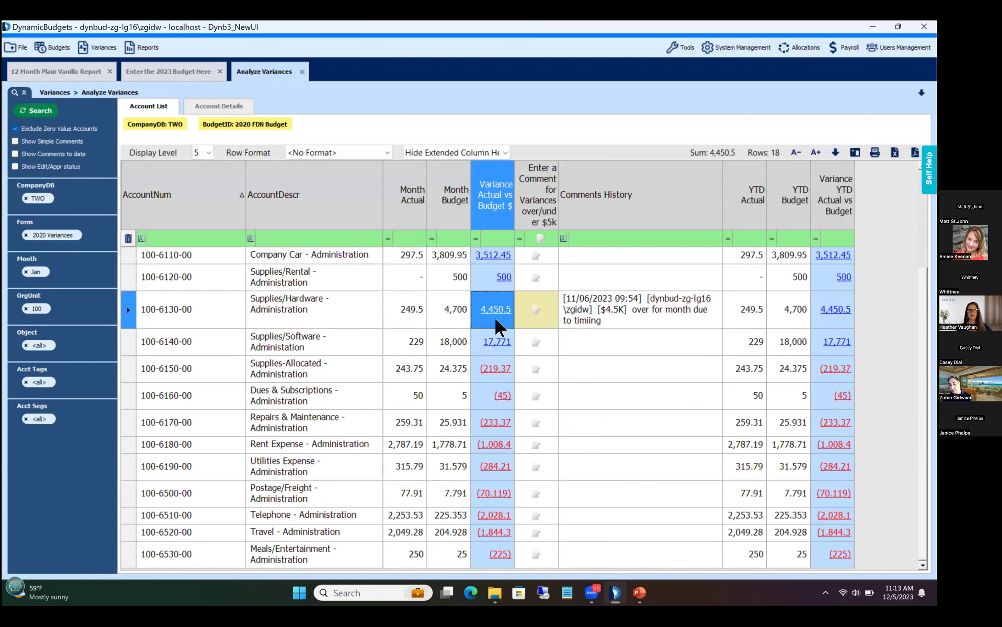
pyautogui.click(495, 317)
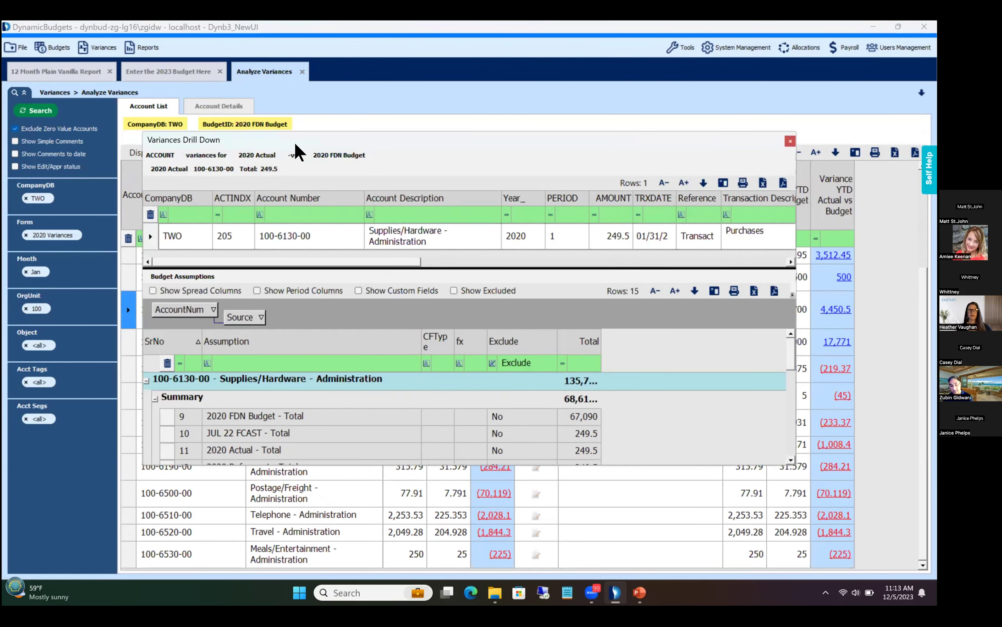
pyautogui.doubleClick(294, 142)
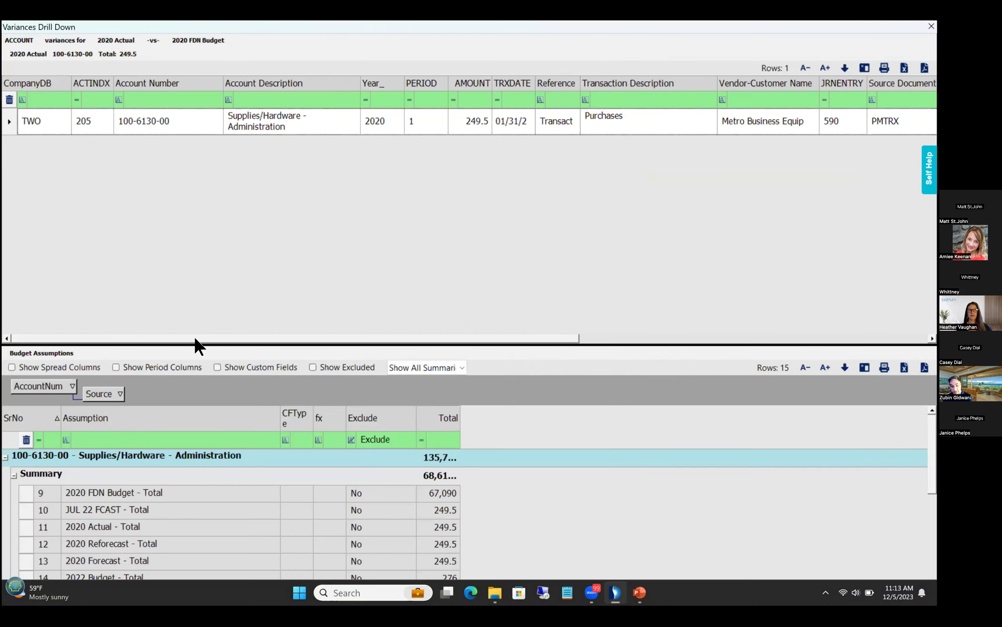
pyautogui.click(121, 365)
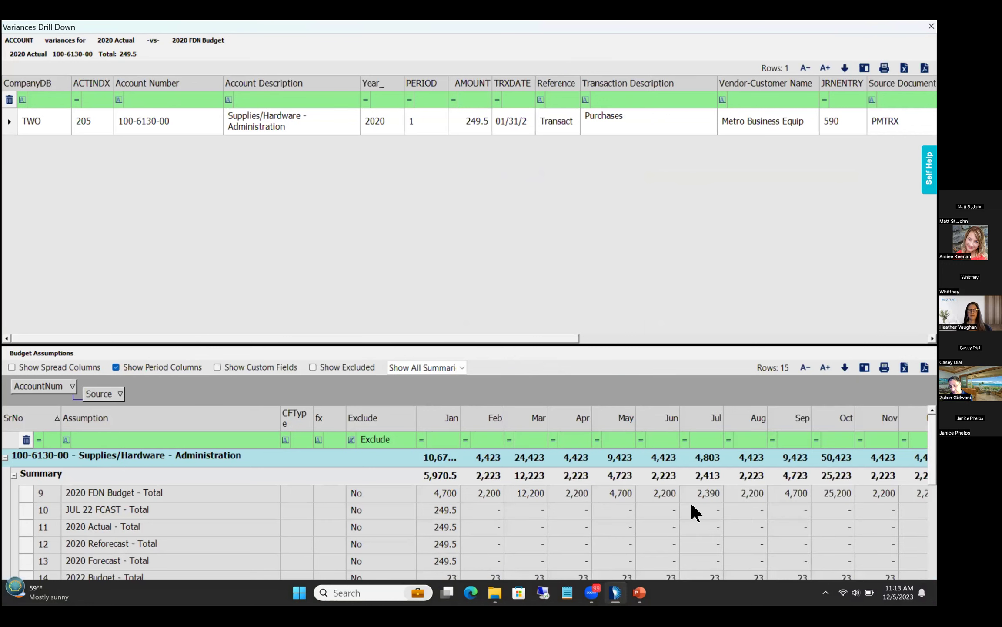
pyautogui.click(691, 507)
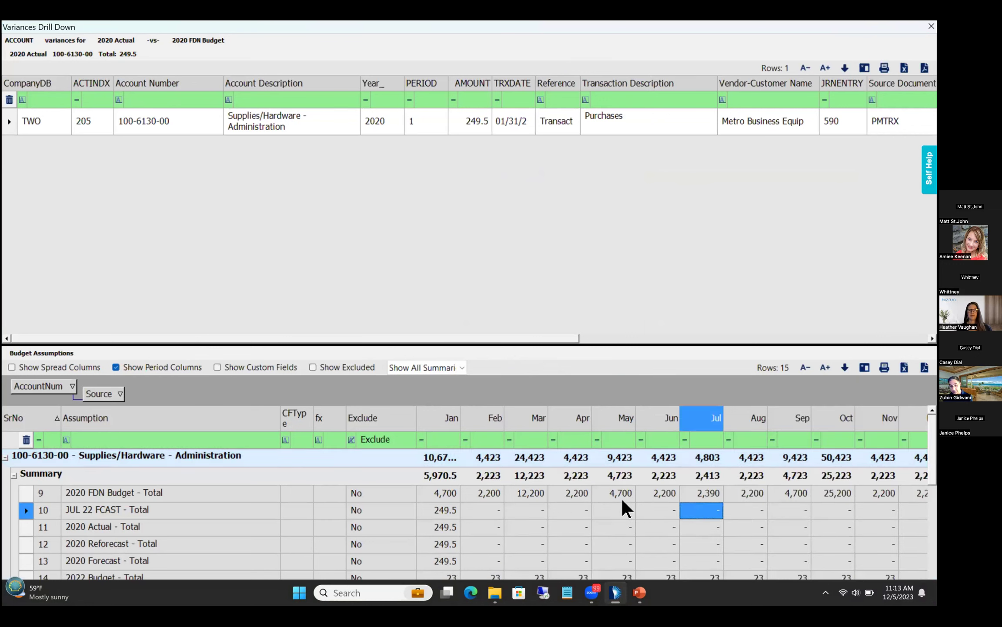
pyautogui.scroll(-3, 621, 498)
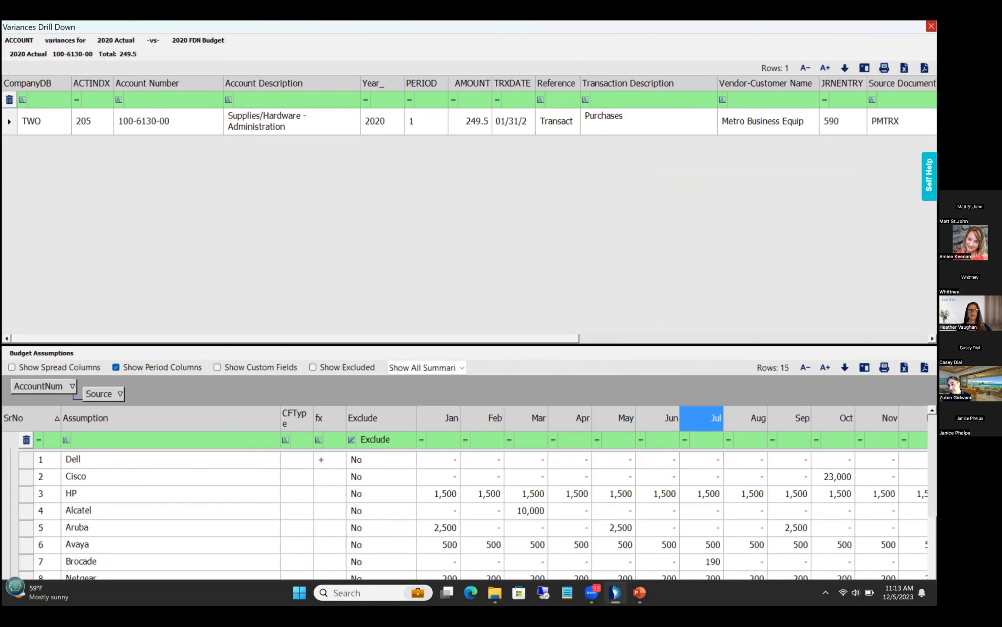
pyautogui.press('Escape')
pyautogui.click(606, 307)
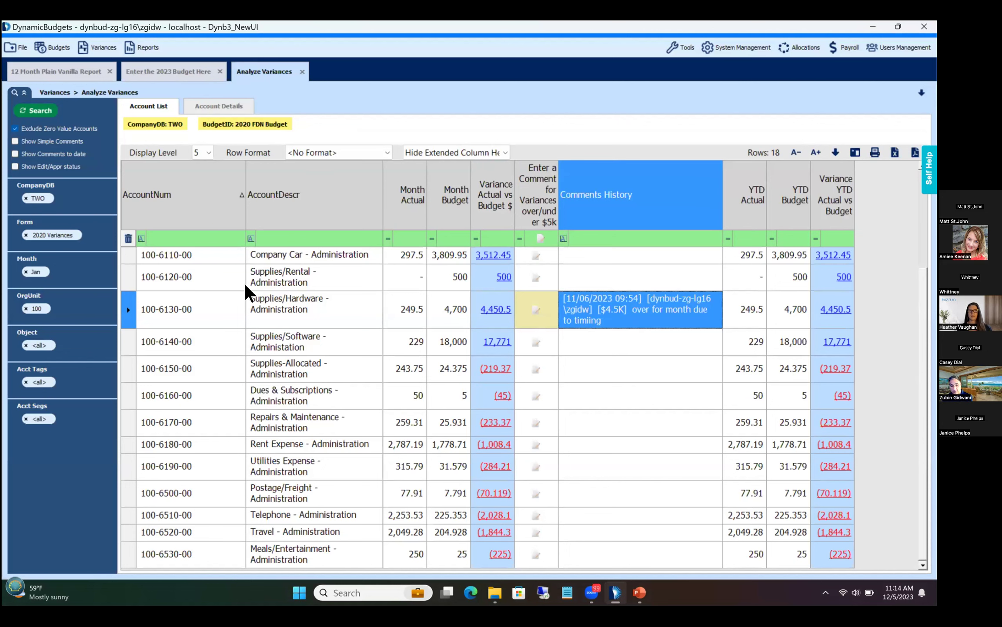
# - Return to the Enter the 2023 Budget Here form and view the variance comments of account 40000-CON-000
pyautogui.click(167, 70)
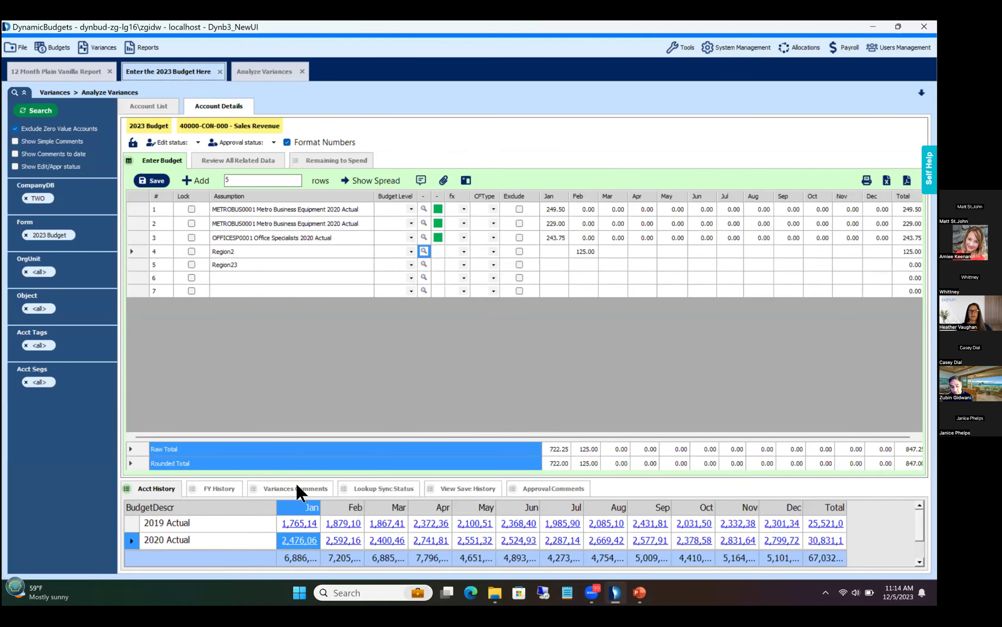
pyautogui.click(296, 487)
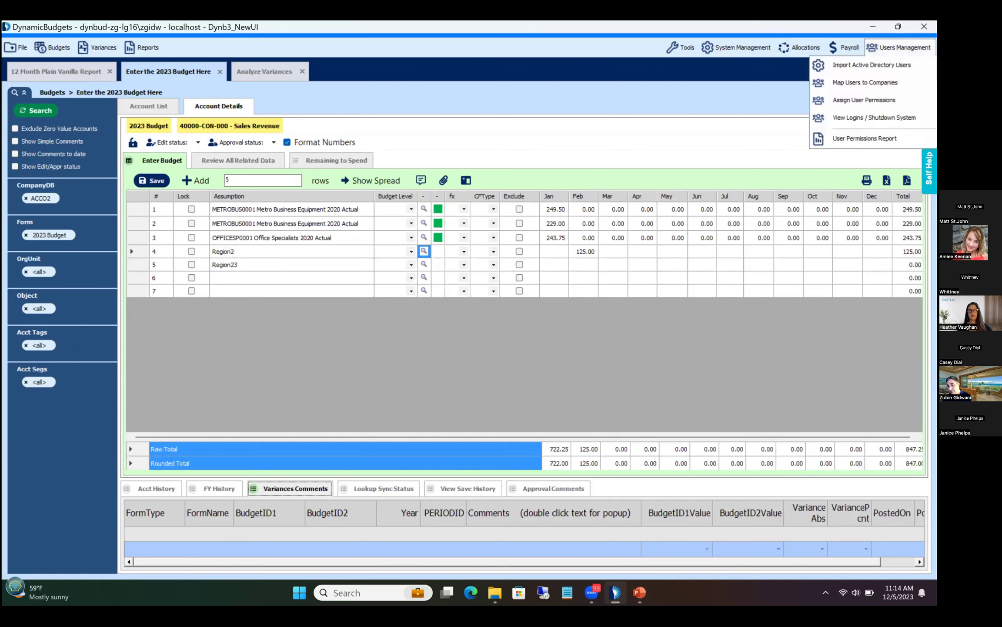
pyautogui.moveTo(798, 42)
pyautogui.moveTo(835, 45)
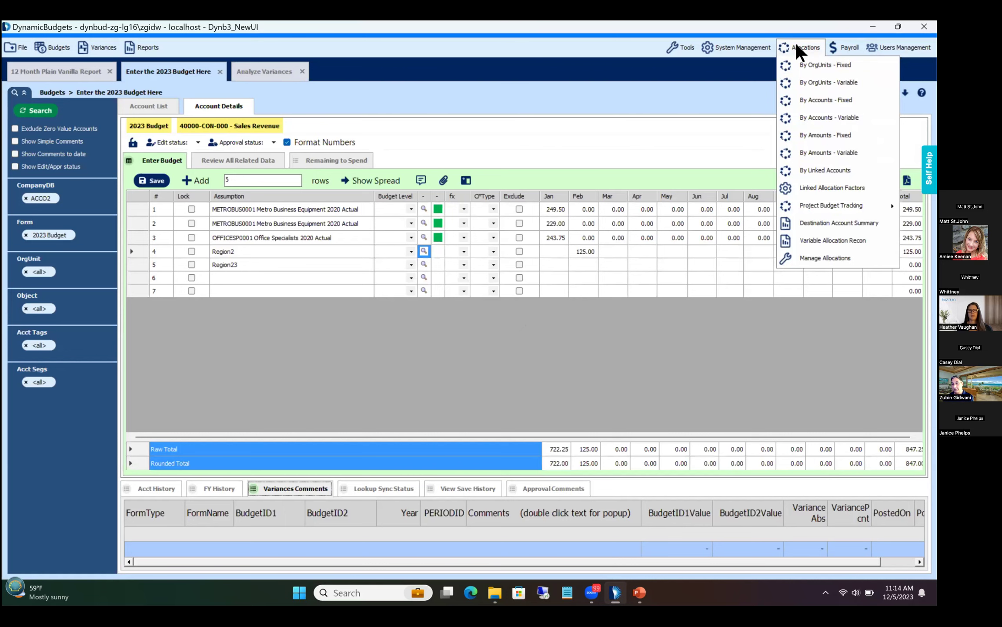
pyautogui.moveTo(738, 41)
pyautogui.moveTo(665, 40)
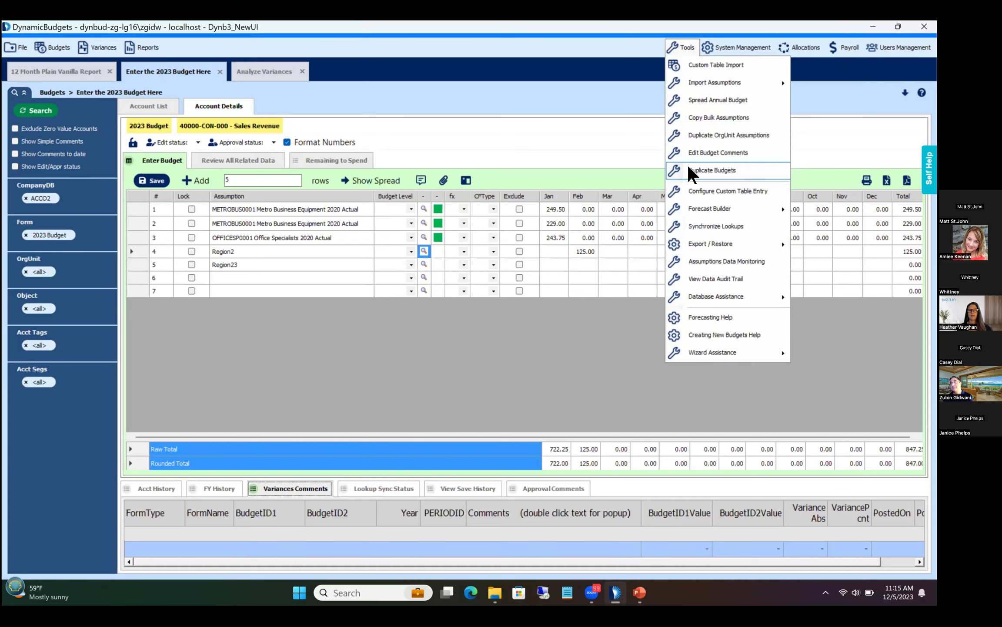
pyautogui.click(552, 138)
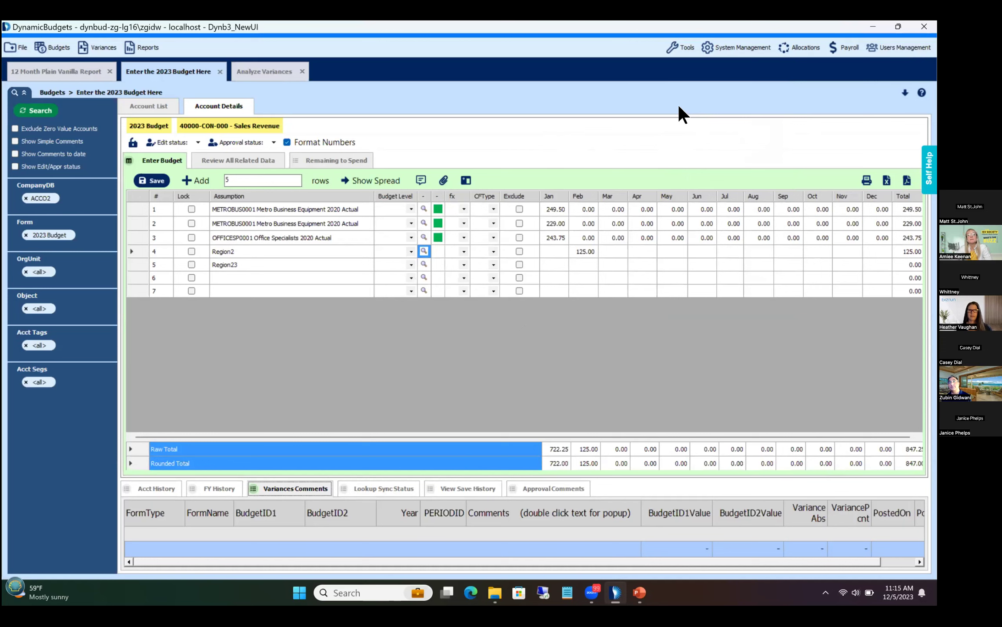
# - Drill into the January 2020 Actual amount of account 40000-CON-000 and examine the transaction columns through DEX_ROW_ID
pyautogui.click(145, 489)
pyautogui.click(295, 538)
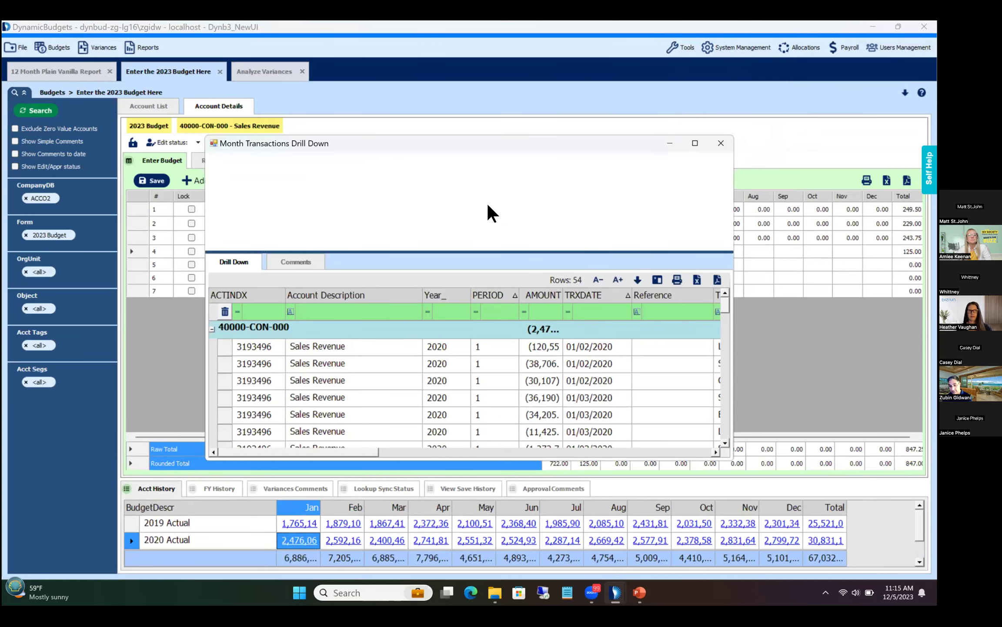
pyautogui.moveTo(376, 447); pyautogui.dragTo(709, 434)
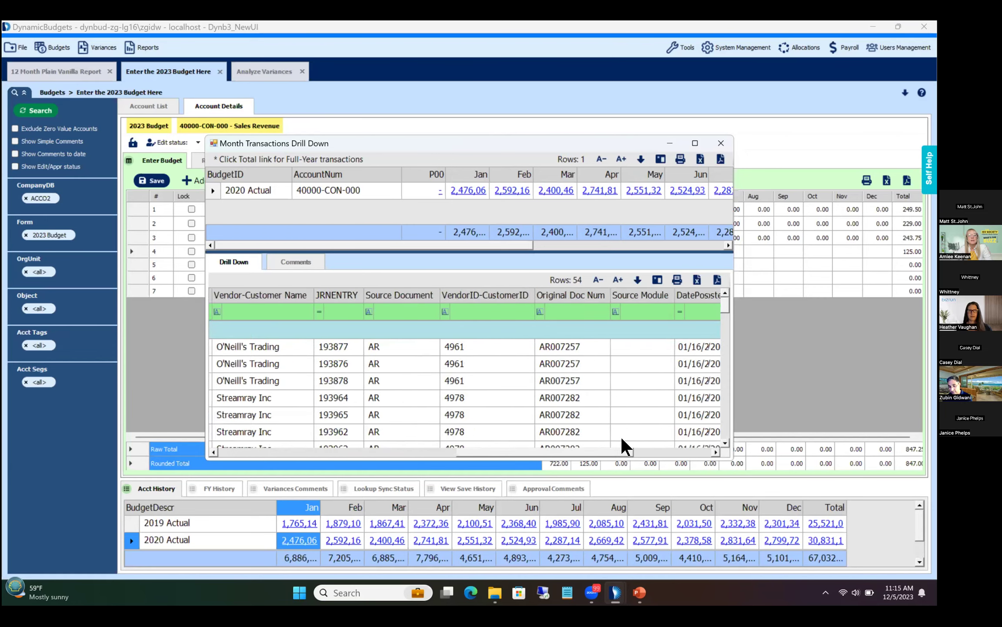
pyautogui.moveTo(568, 432); pyautogui.dragTo(482, 348)
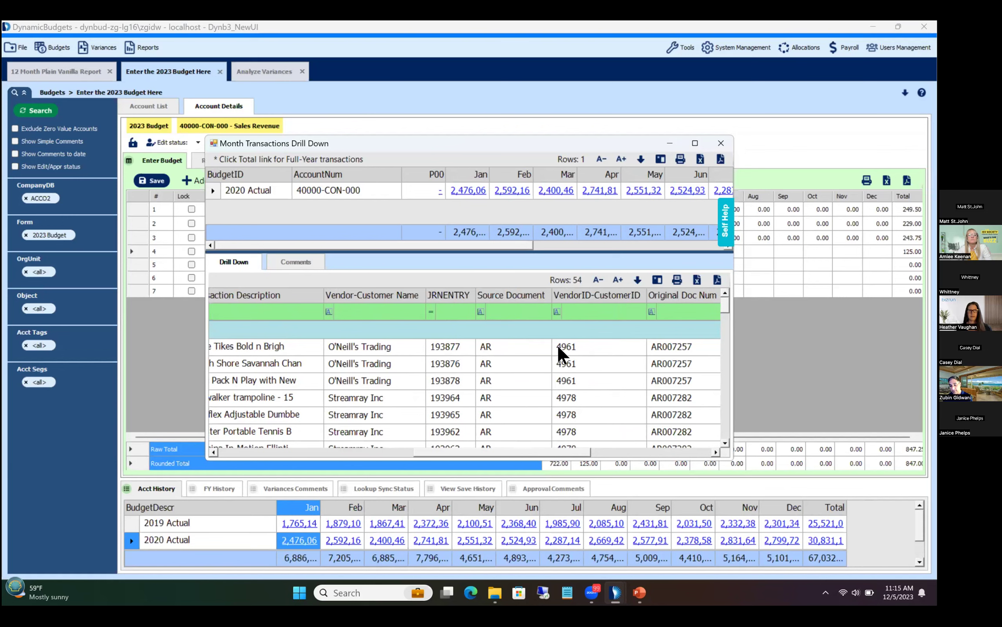
pyautogui.moveTo(460, 448); pyautogui.dragTo(672, 350)
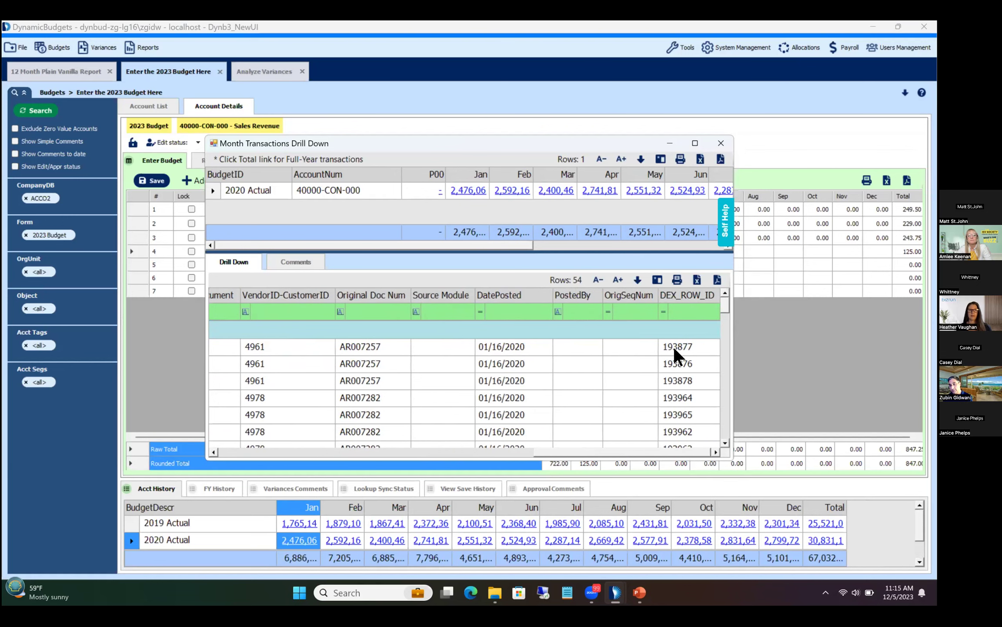
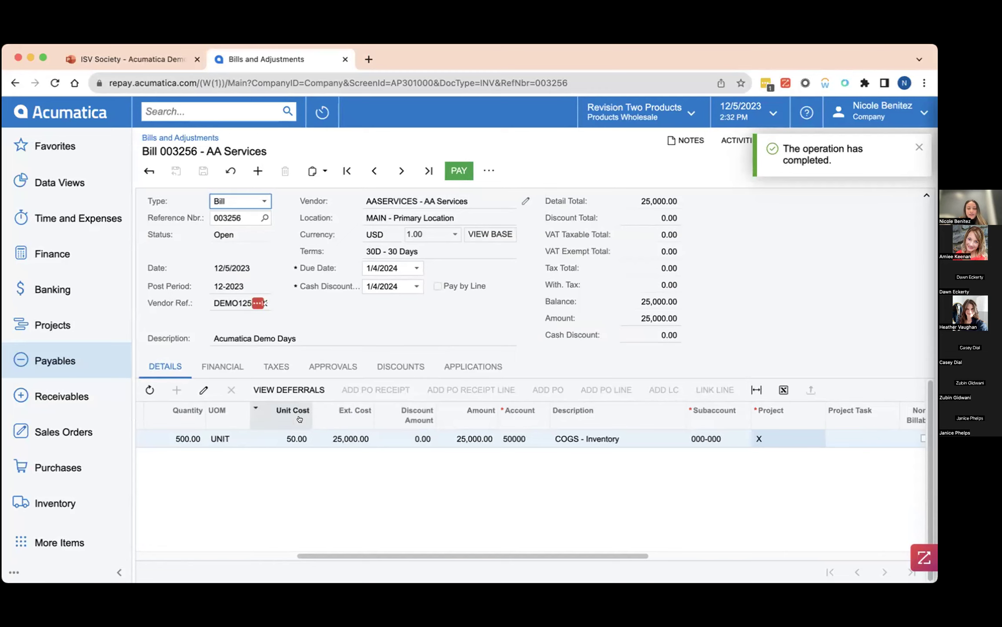
# - Review the line details of the AA Services bill in Acumatica, from branch and inventory ID across to the project
pyautogui.hscroll(-5, 226, 437)
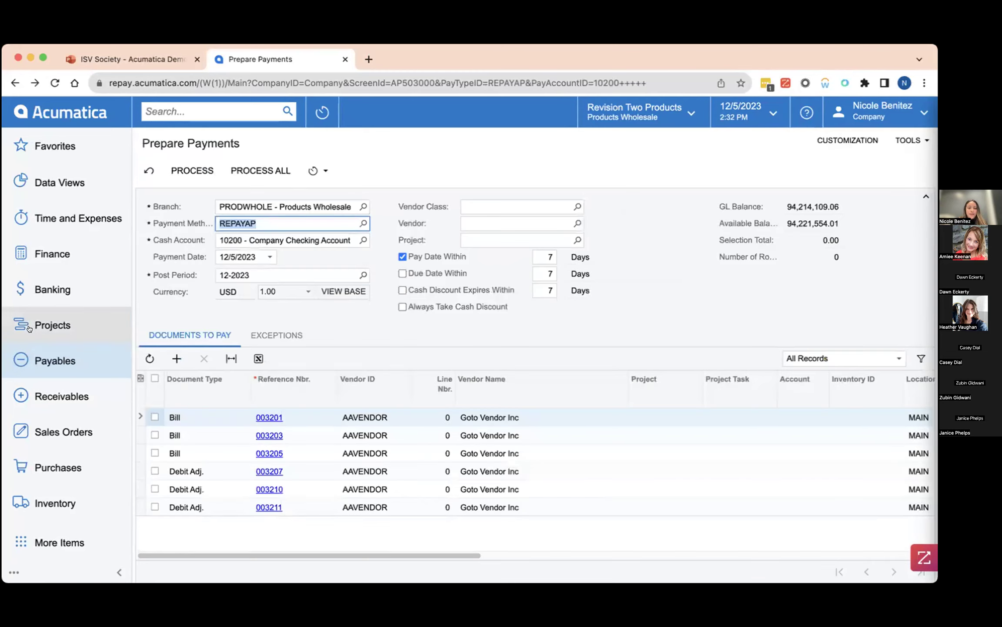
pyautogui.hscroll(5, 130, 369)
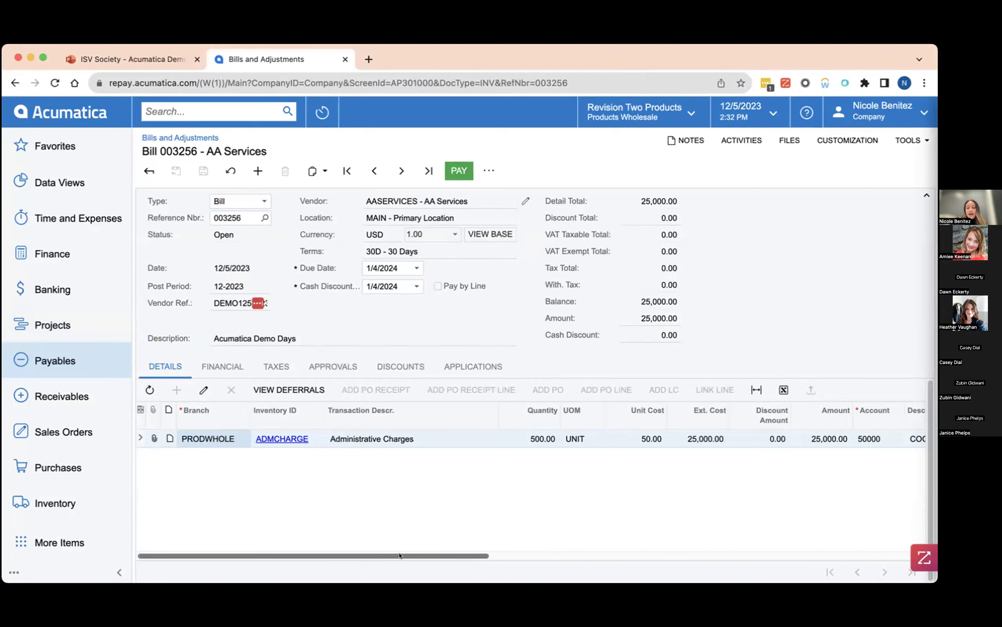
pyautogui.hscroll(5, 493, 547)
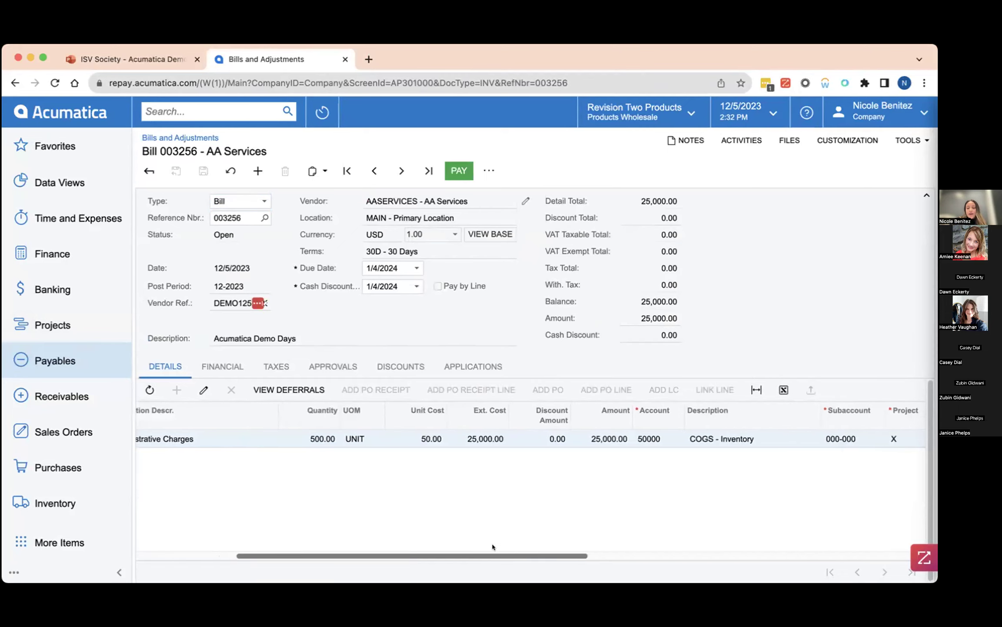
# - Check the bill's default payment info and the available payment methods without changing the selection, and return to the line details
pyautogui.click(217, 366)
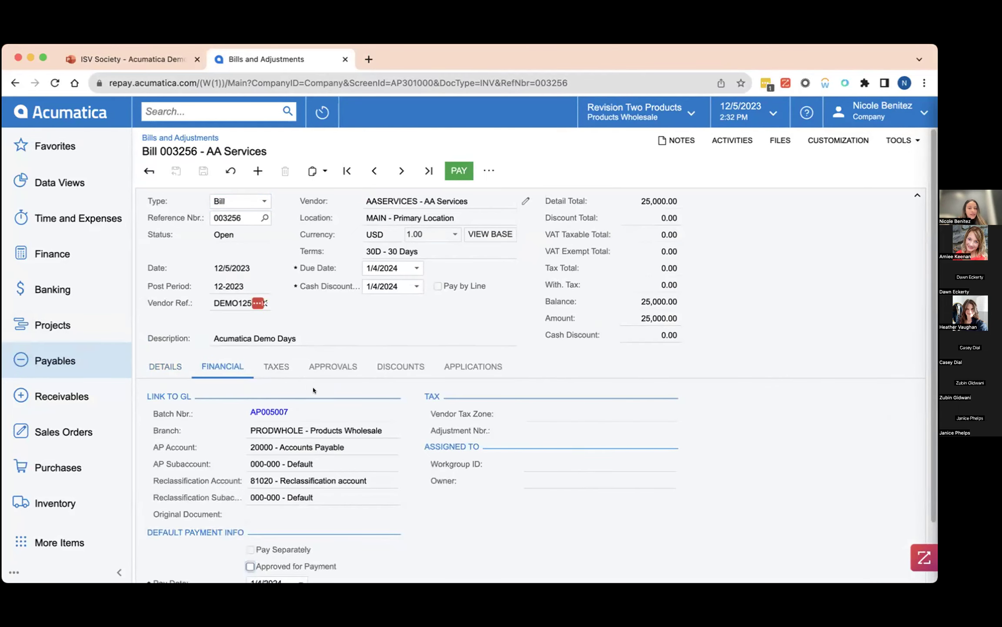
pyautogui.scroll(-3, 313, 390)
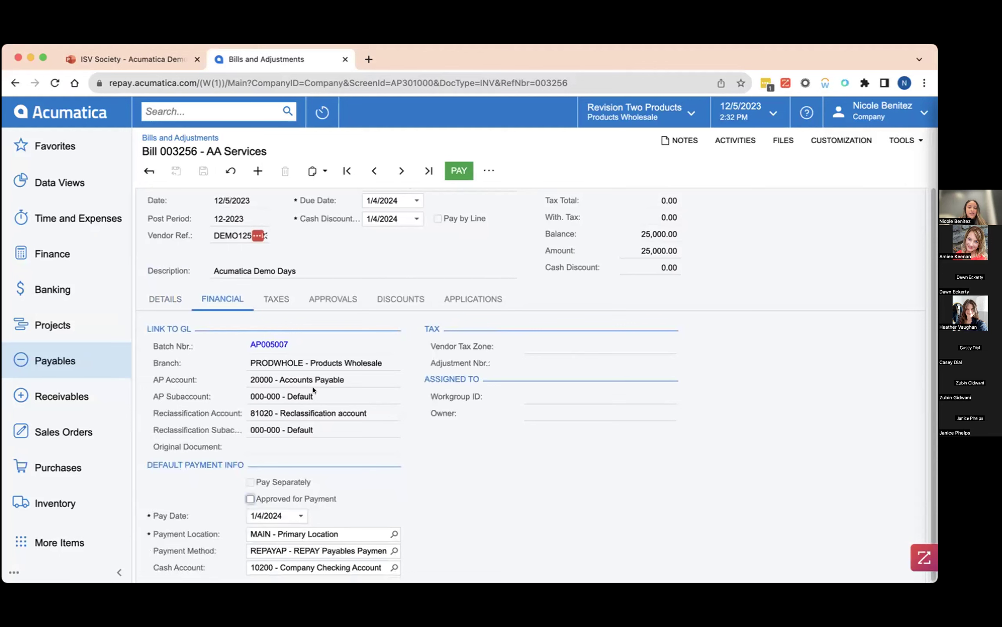
pyautogui.click(394, 550)
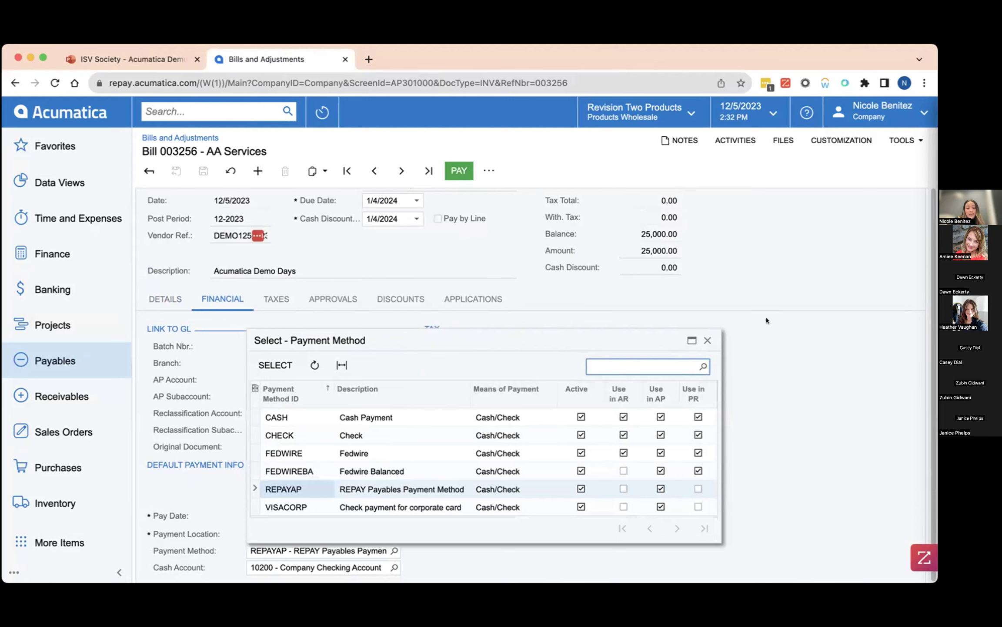
pyautogui.click(707, 340)
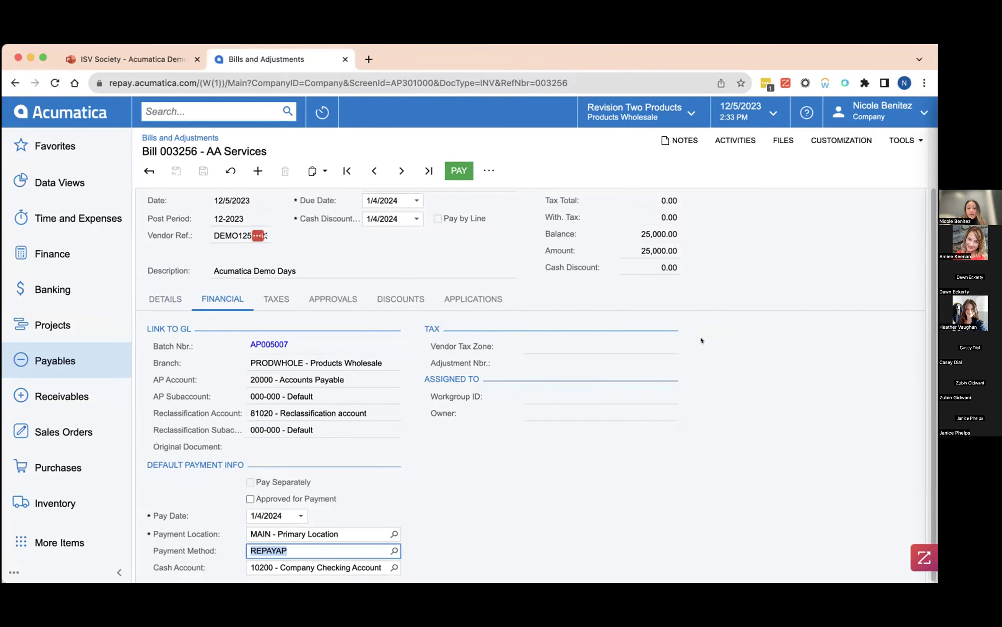
pyautogui.click(166, 298)
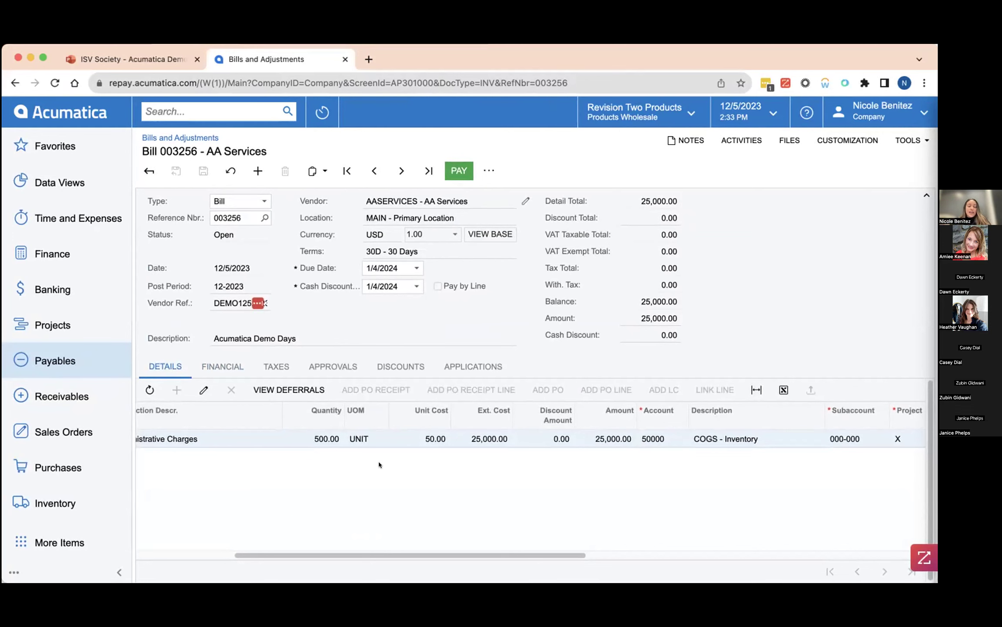
# - Create a check payment for the AA Services bill with payment reference demo12052023, remove its hold and release it
pyautogui.click(453, 170)
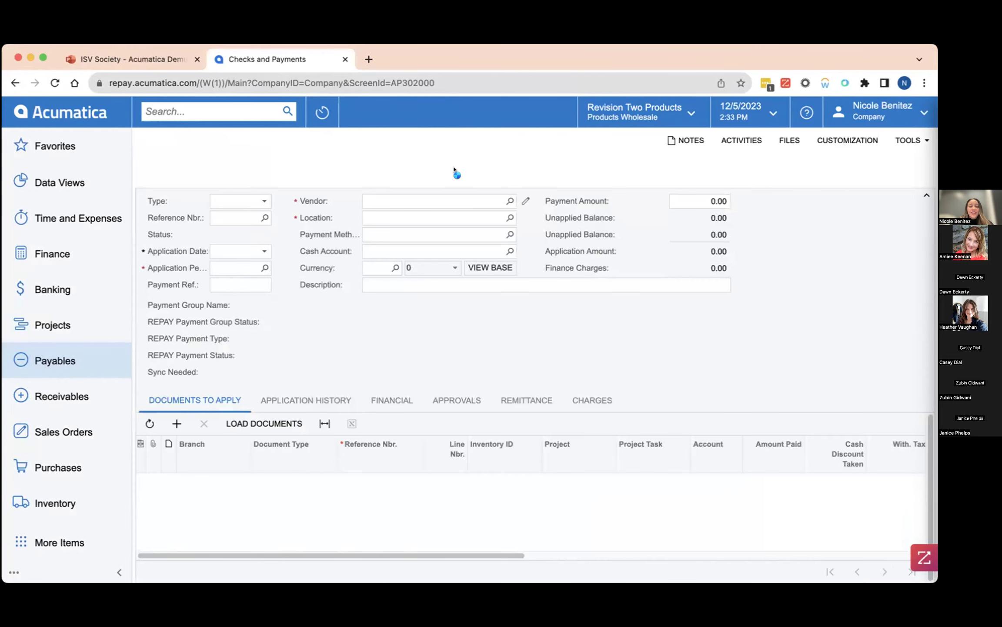
pyautogui.click(231, 282)
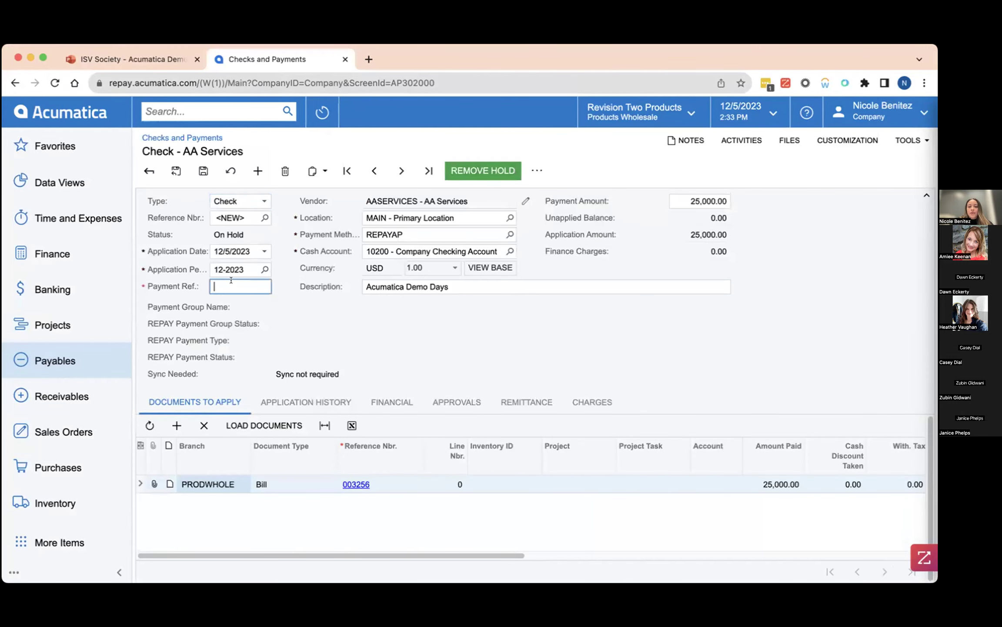
pyautogui.write('demo12052023')
pyautogui.click(479, 171)
pyautogui.click(474, 171)
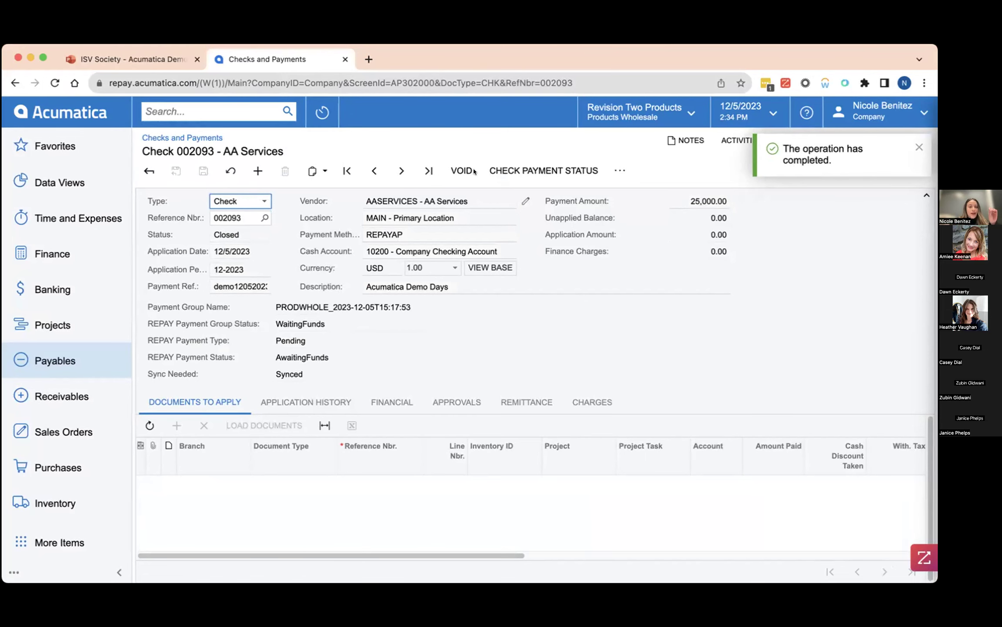
# - Search for "rep", open REPAY Payment Group Approval and select the payment group PRODWHOLE_2023-12-05T15:17:53
pyautogui.click(224, 107)
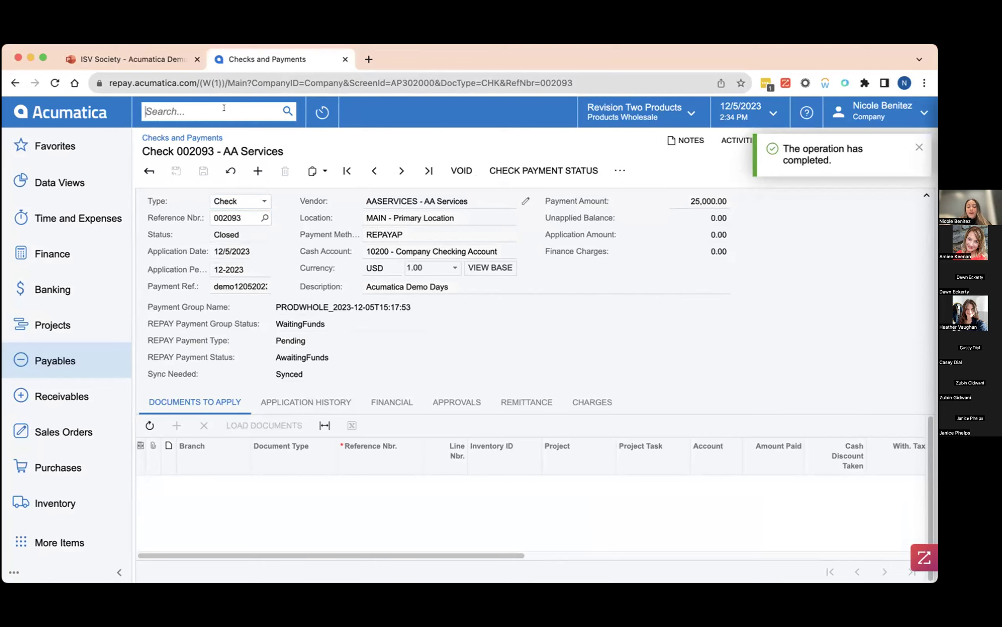
pyautogui.write('rep')
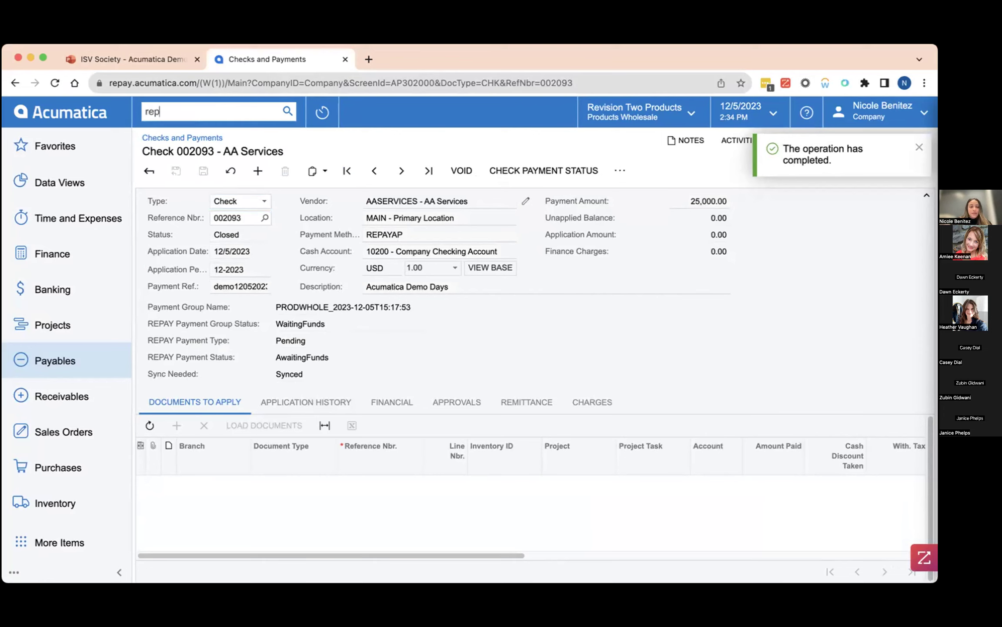
pyautogui.scroll(-5, 254, 213)
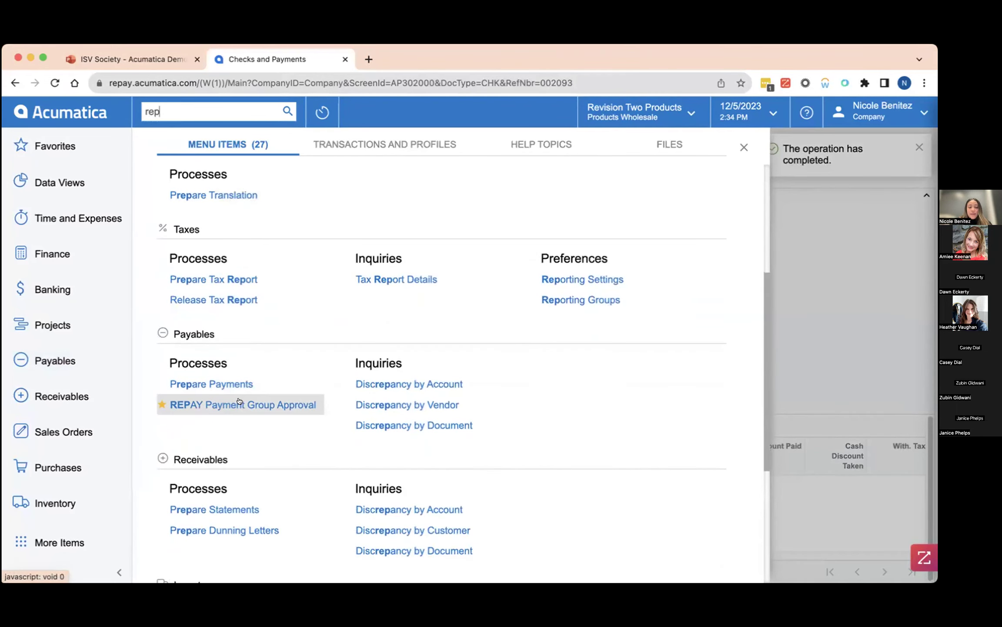
pyautogui.click(242, 404)
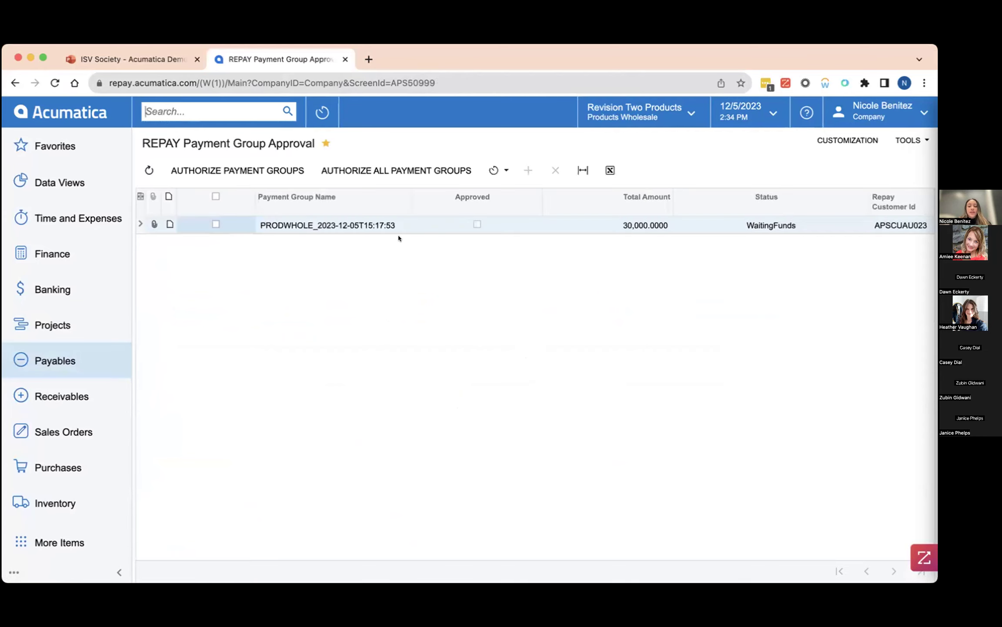
pyautogui.click(405, 172)
pyautogui.click(211, 225)
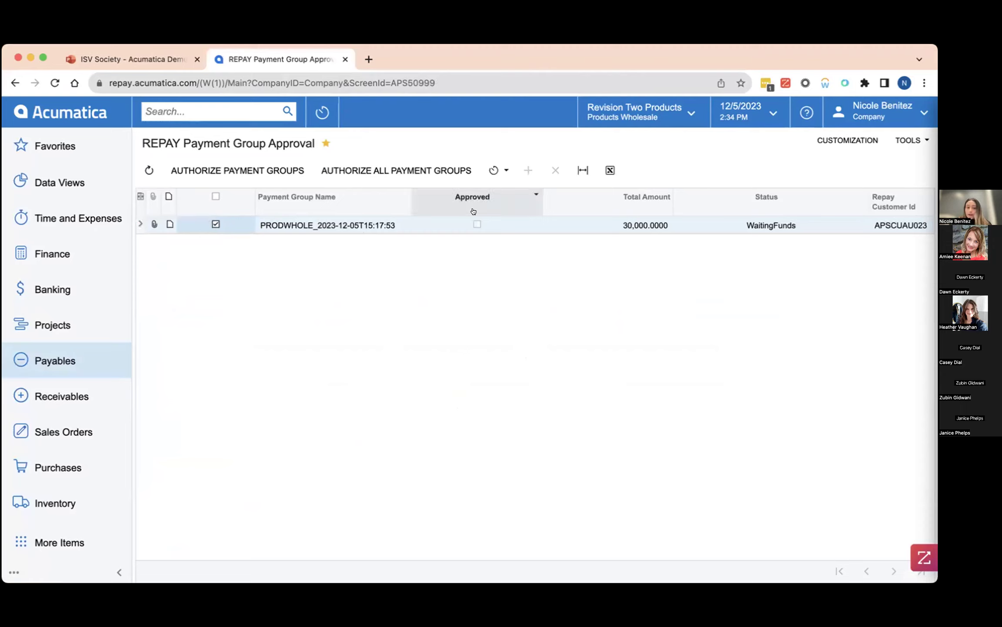
# - View the automation schedule settings for authorizing payment groups, close them and authorize the selected payment group
pyautogui.click(505, 172)
pyautogui.click(496, 171)
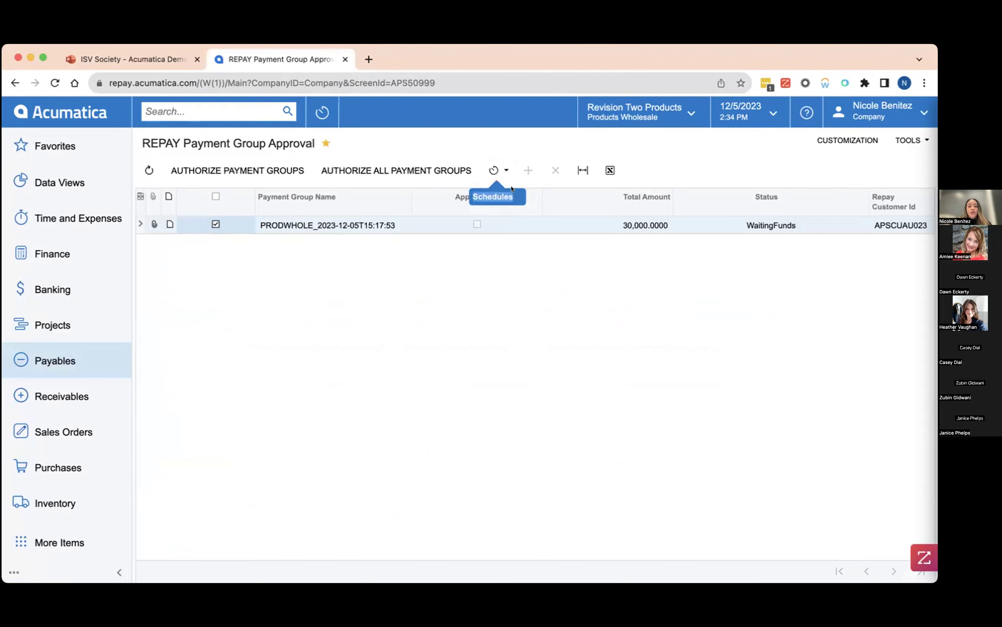
pyautogui.click(496, 170)
pyautogui.click(502, 189)
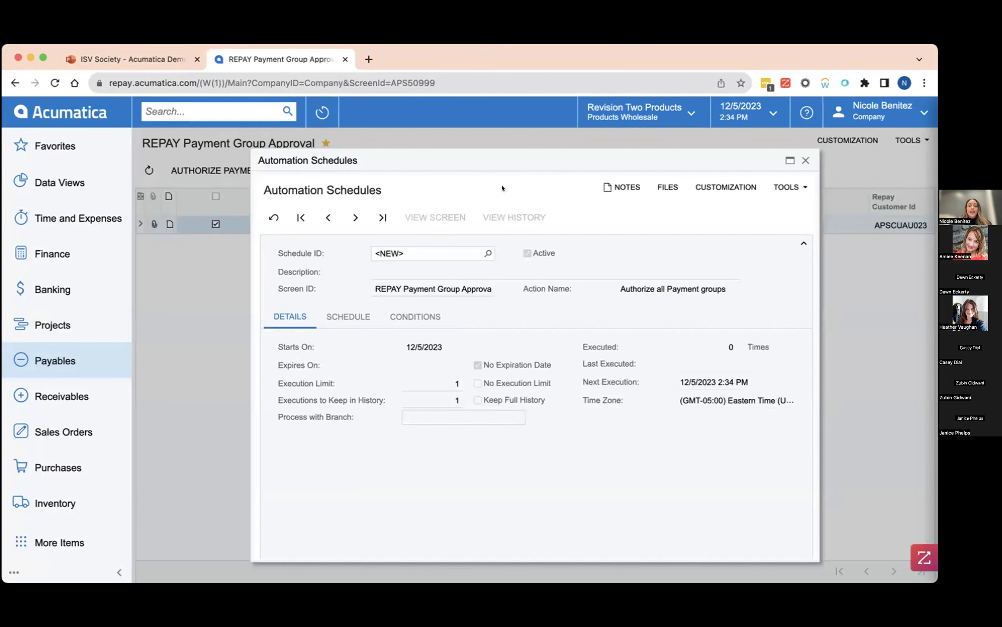
pyautogui.click(805, 160)
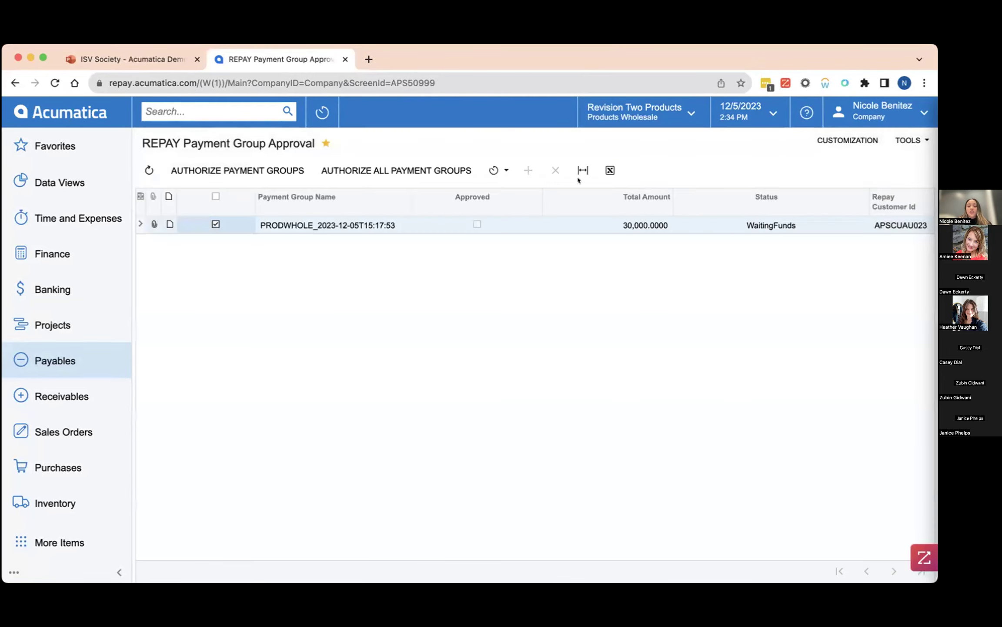
pyautogui.click(234, 170)
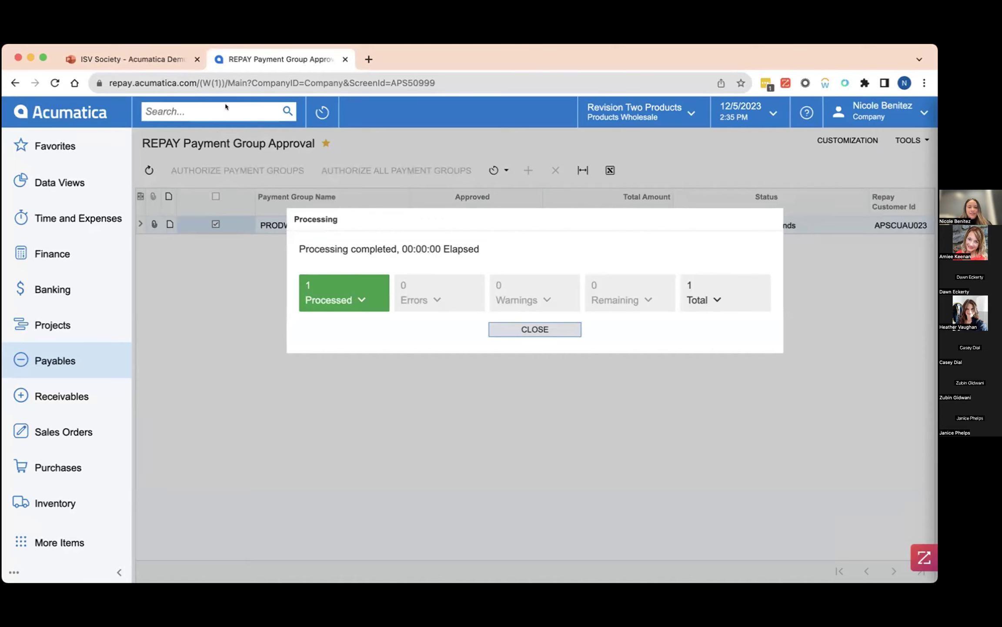
# - Switch to the Acumatica Demo Days Slides presentation, briefly present the Automated AP Payments slide and exit full screen
pyautogui.click(165, 61)
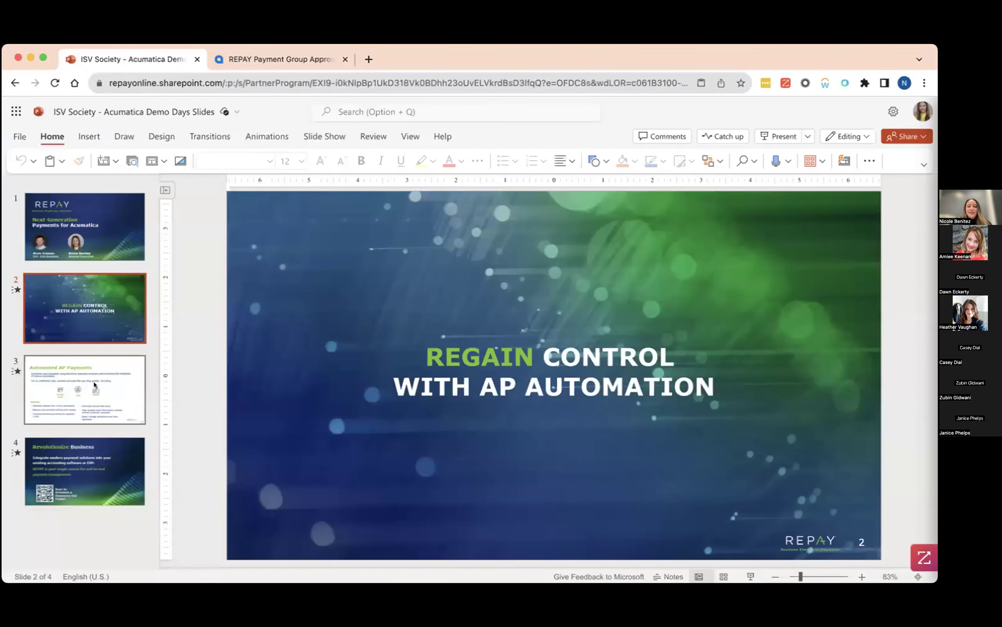
pyautogui.click(95, 381)
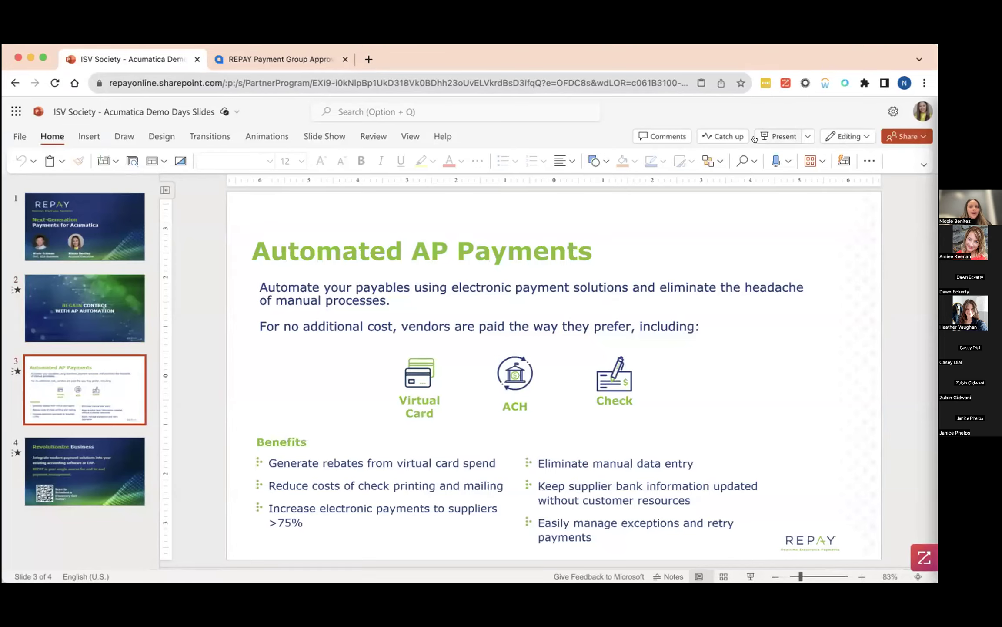
pyautogui.click(774, 135)
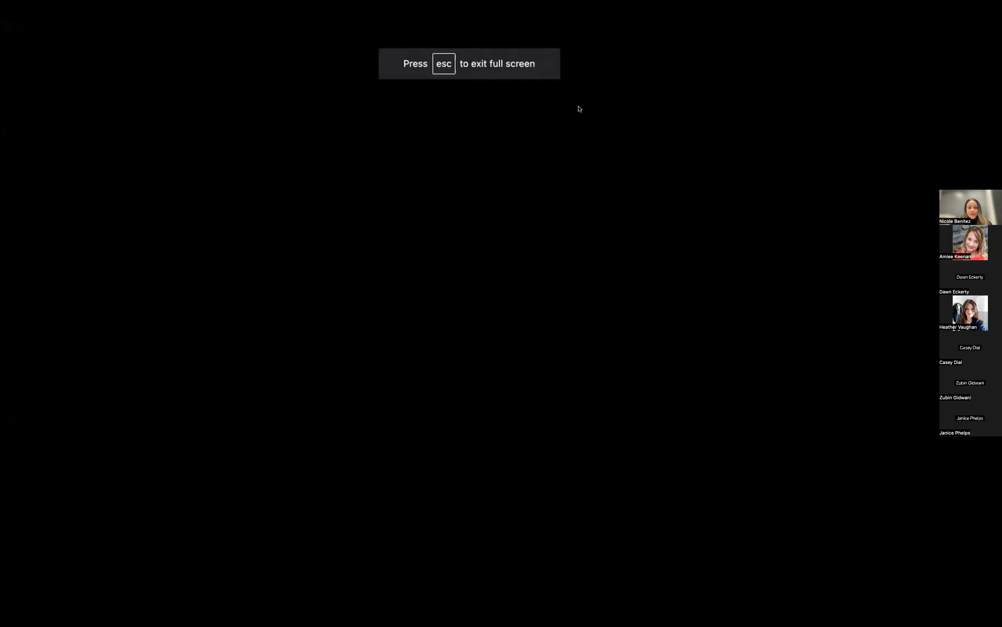
pyautogui.press('Escape')
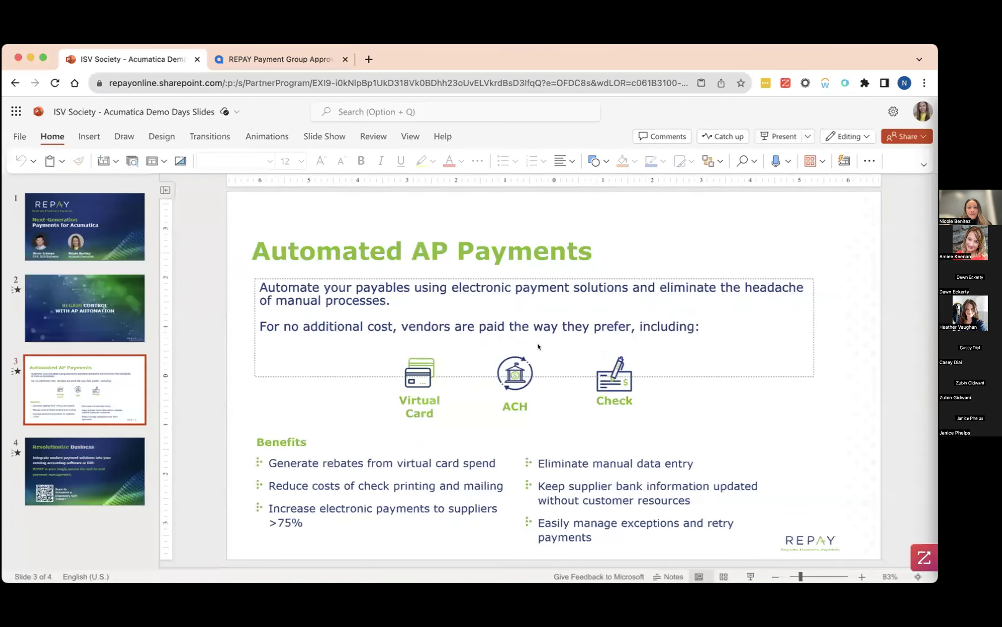